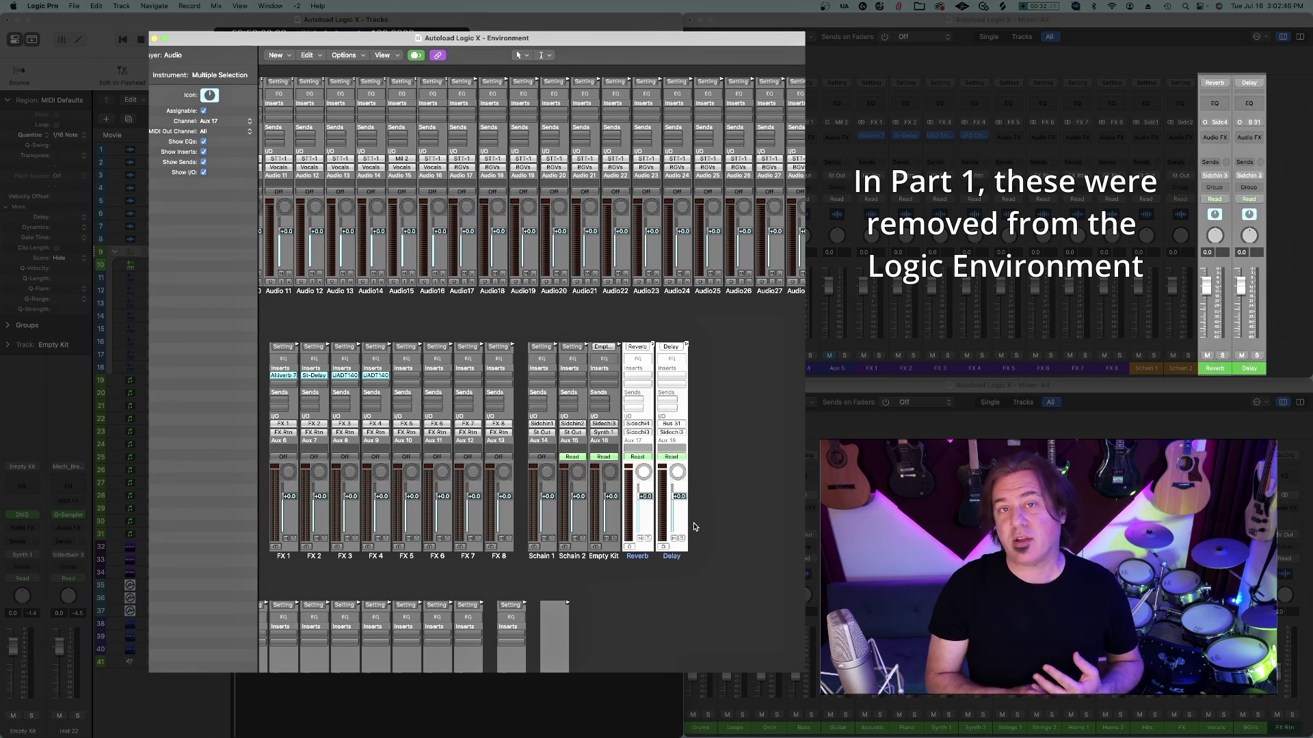
Step: Delete the Reverb and Delay channel strips and close the Environment window
{"action": "key", "text": "Delete"}
{"action": "key", "text": "super+w"}
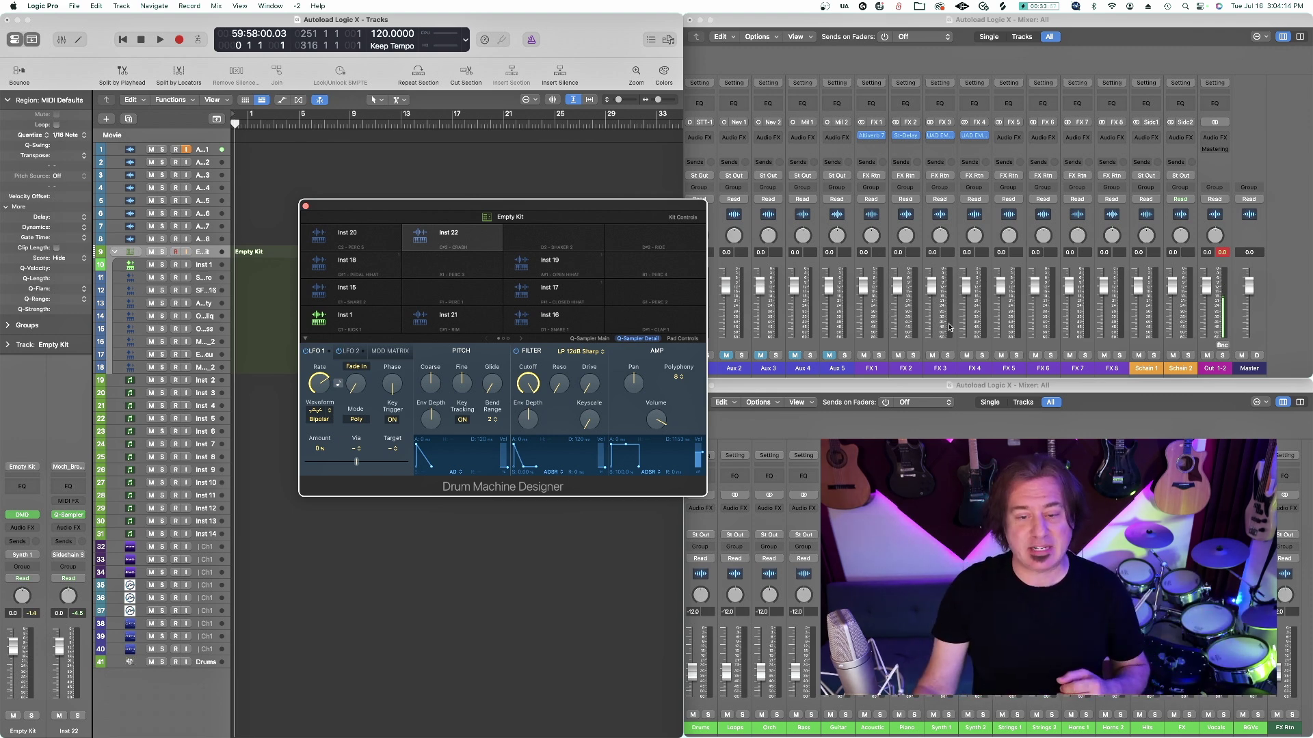
Step: Move Drum Machine Designer to the lower left and select the Inst 1 kit track
{"action": "left_click_drag", "start_coordinate": [615, 209], "coordinate": [585, 424]}
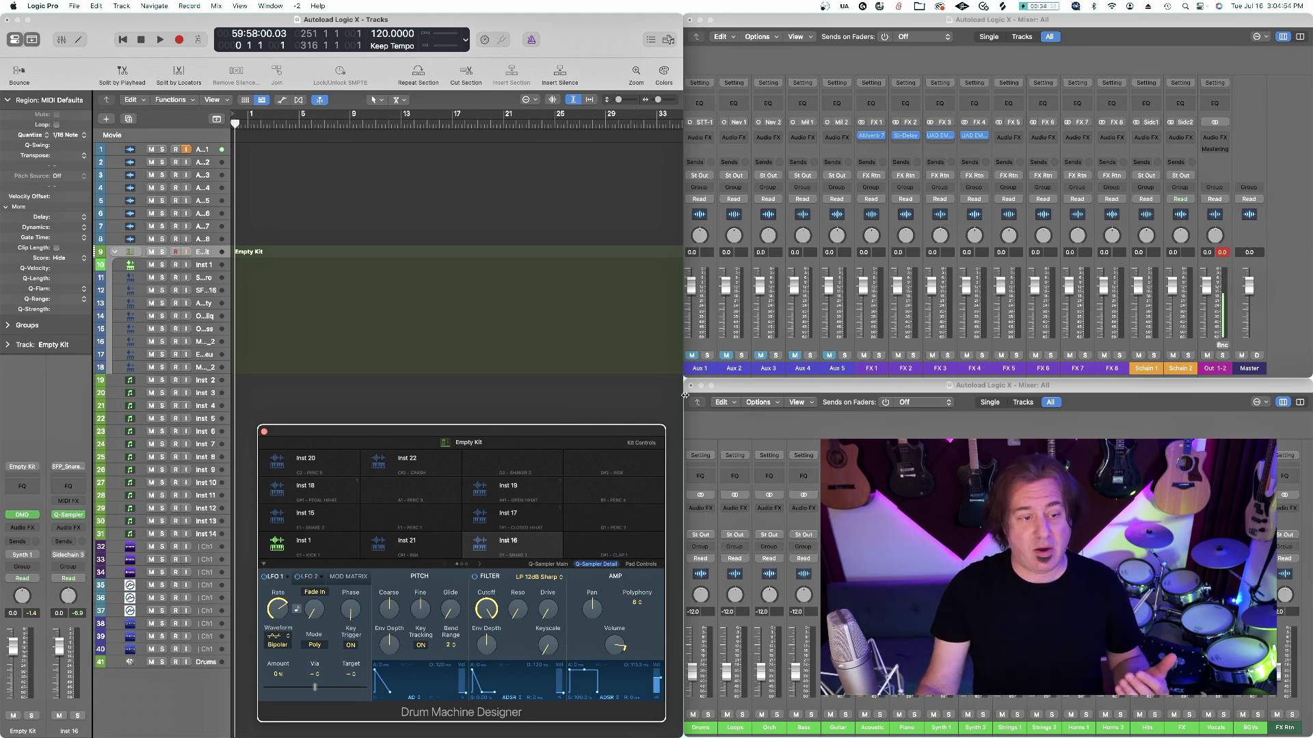
{"action": "left_click", "coordinate": [205, 269]}
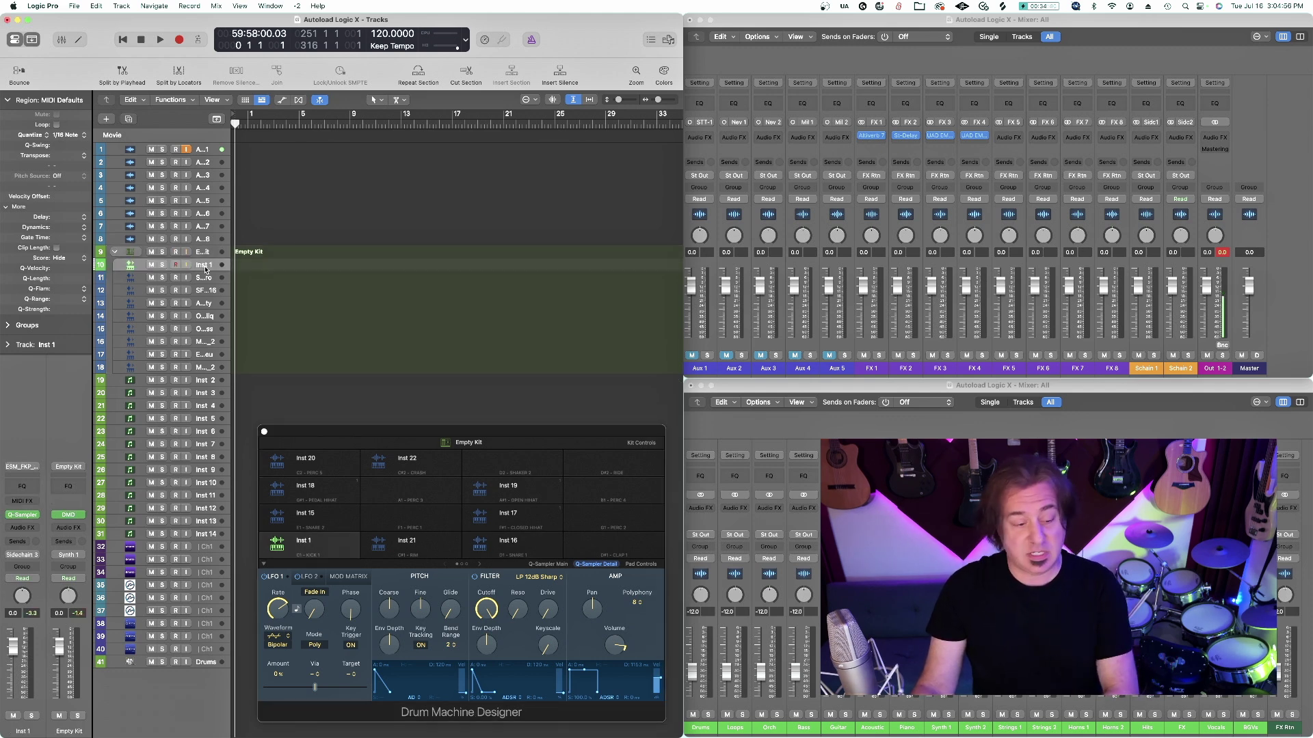
{"action": "key", "text": "Down"}
{"action": "key", "text": "Down"}
{"action": "key", "text": "Down"}
{"action": "key", "text": "Down"}
{"action": "key", "text": "Down"}
{"action": "key", "text": "Up"}
{"action": "key", "text": "Up"}
{"action": "key", "text": "Up"}
{"action": "key", "text": "Up"}
{"action": "key", "text": "Up"}
{"action": "key", "text": "Up"}
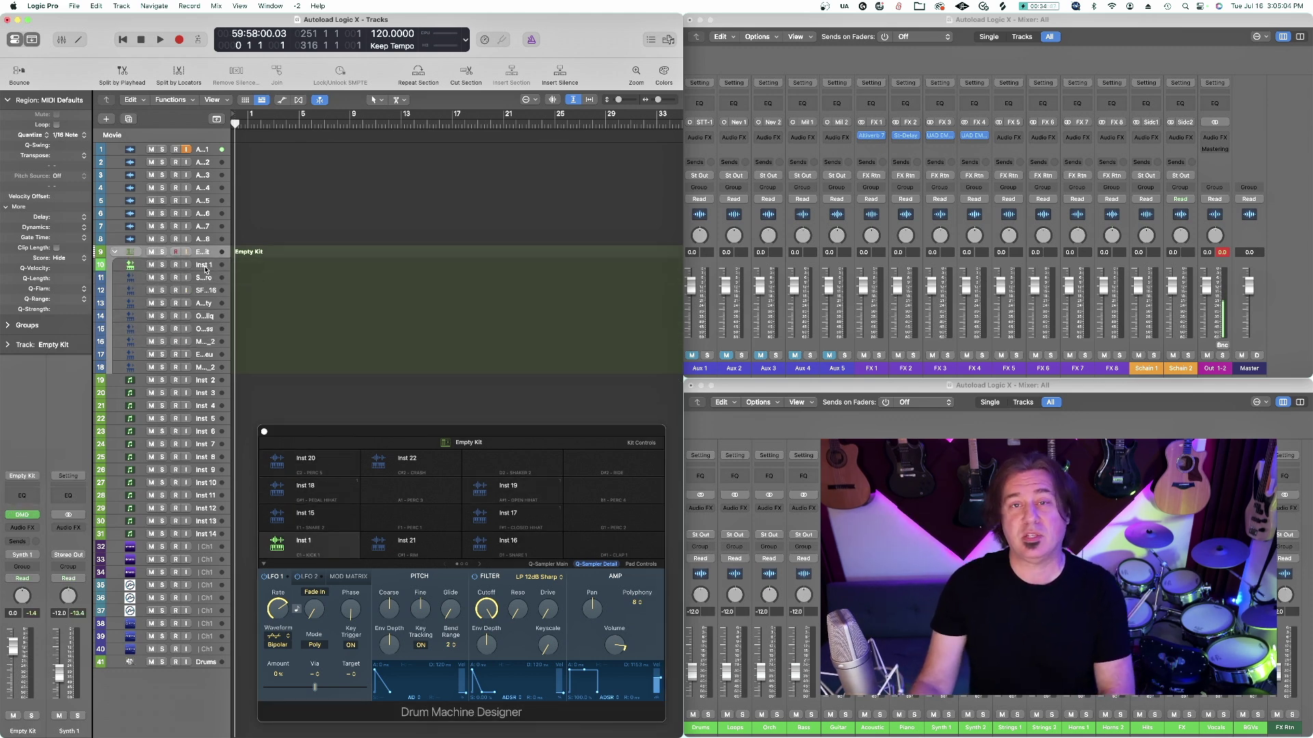
{"action": "key", "text": "Down"}
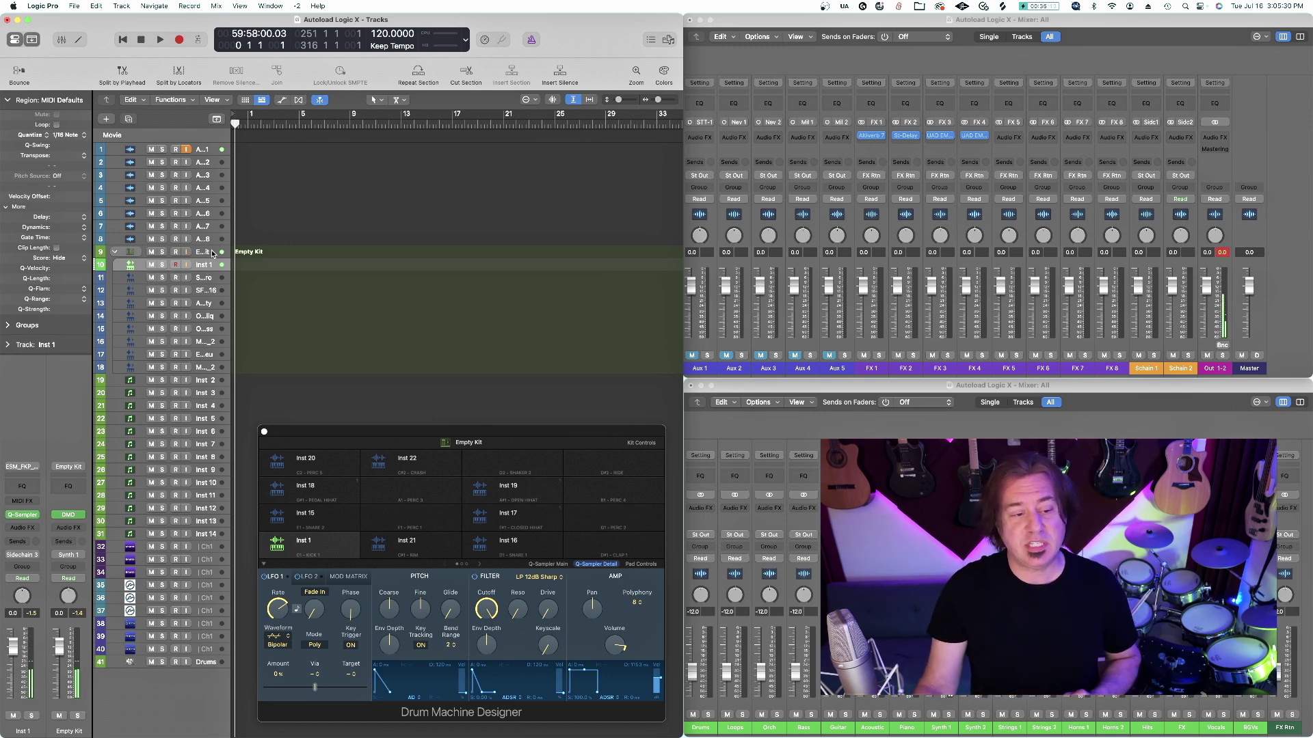
Step: Select the Empty Kit, Inst 15 and Inst 16 tracks in turn, ending on Inst 1
{"action": "left_click", "coordinate": [212, 253]}
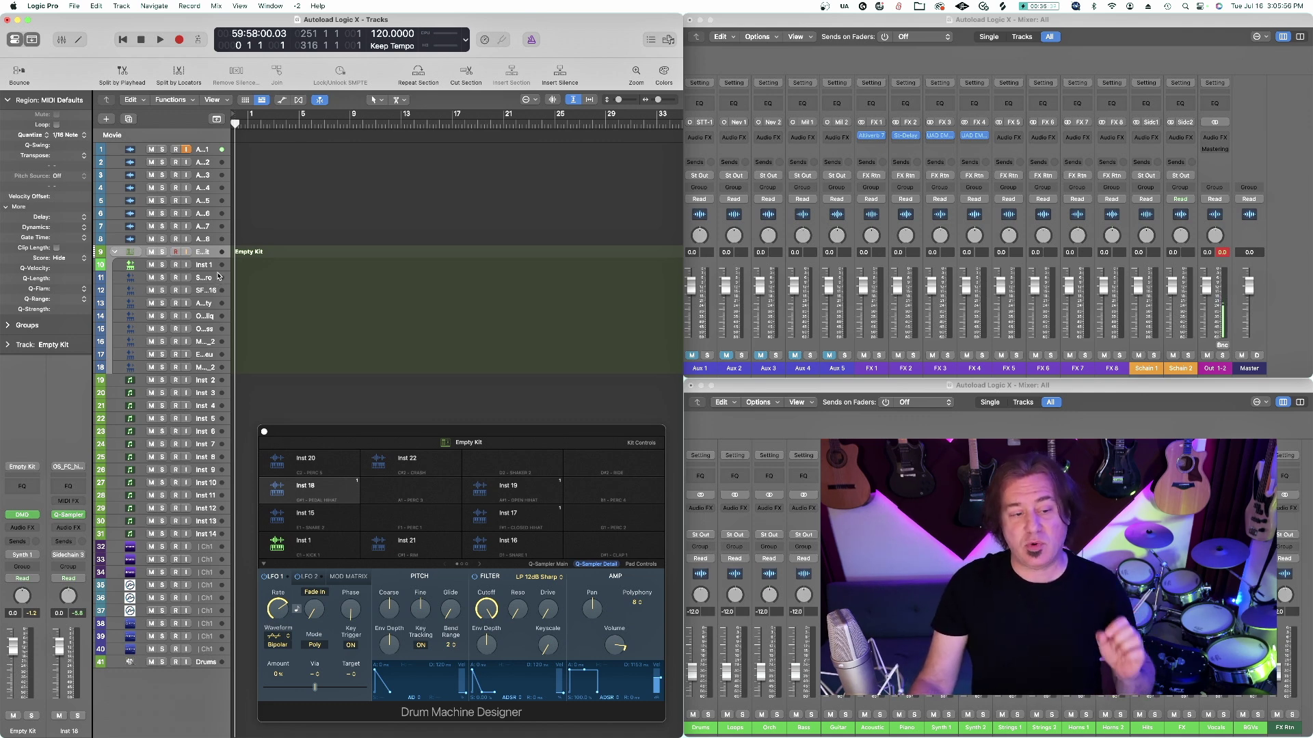
{"action": "left_click", "coordinate": [219, 276]}
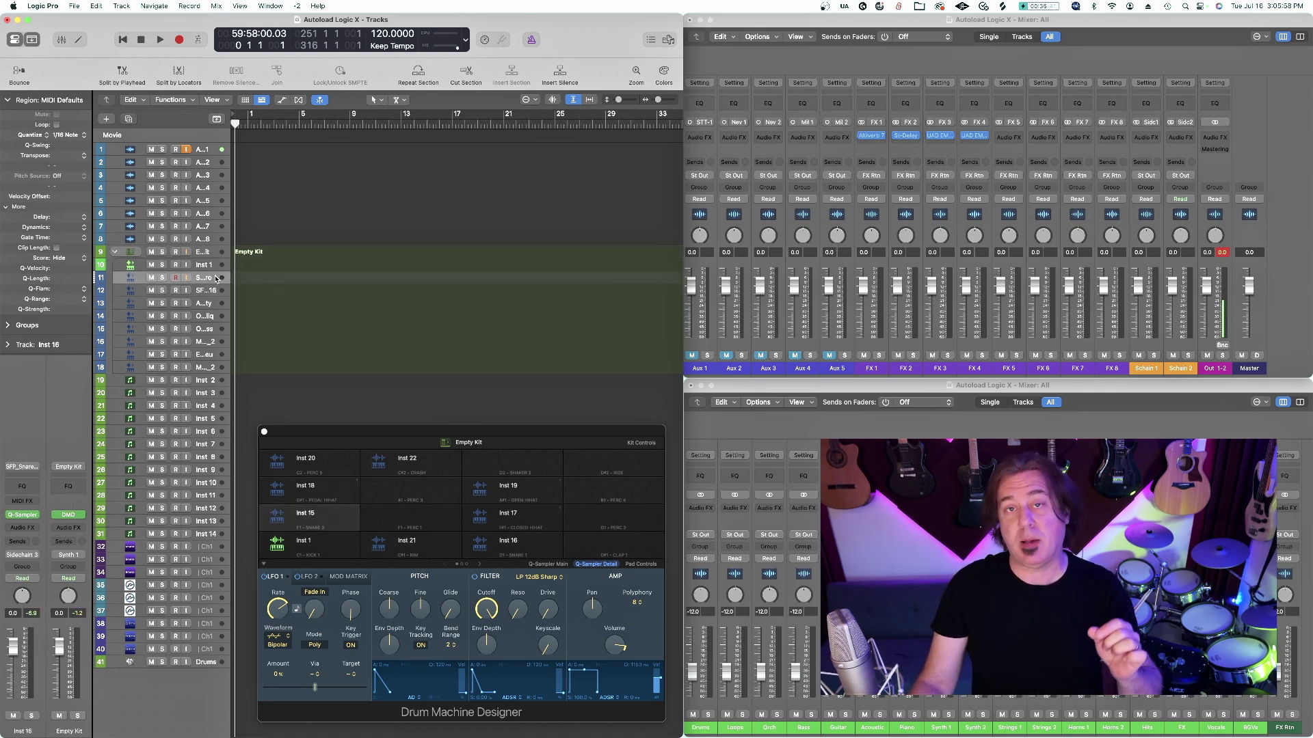
{"action": "left_click", "coordinate": [213, 290]}
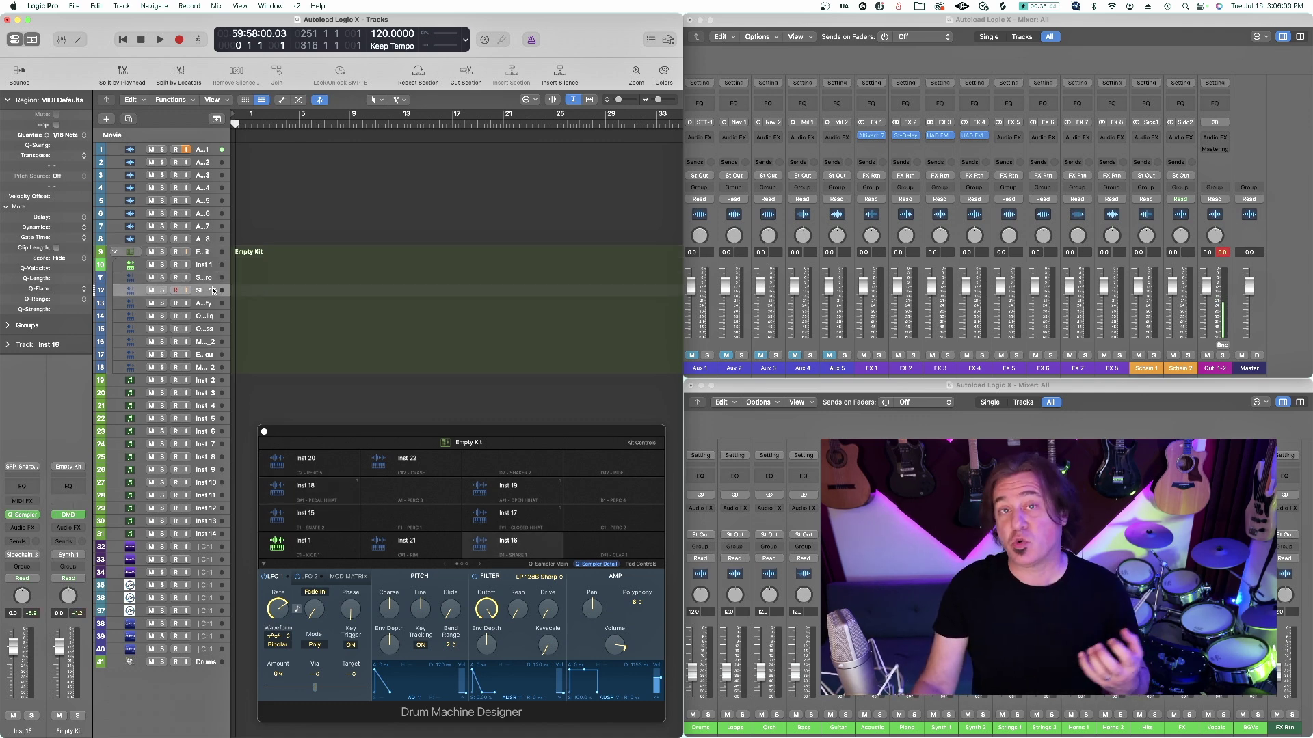
{"action": "left_click", "coordinate": [205, 264]}
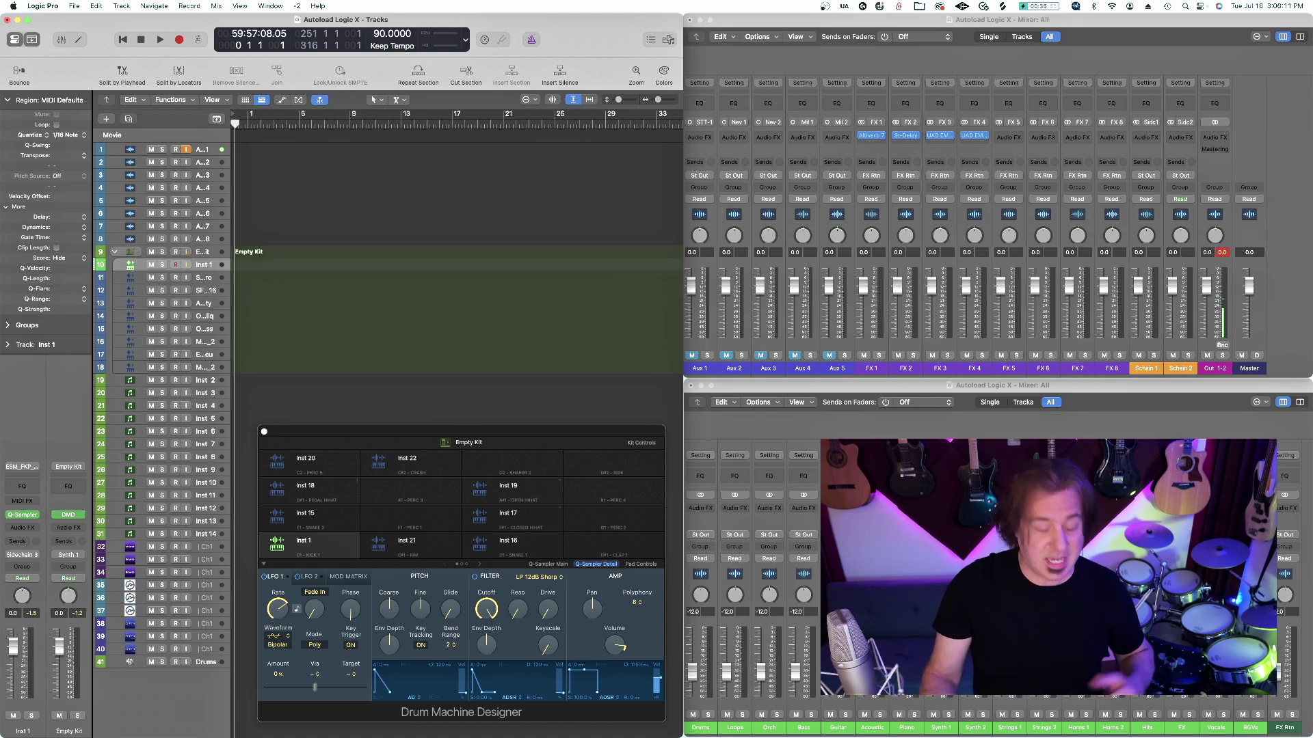
Step: Select the Empty Kit stack, then the Inst 1 track to record on
{"action": "left_click", "coordinate": [218, 252]}
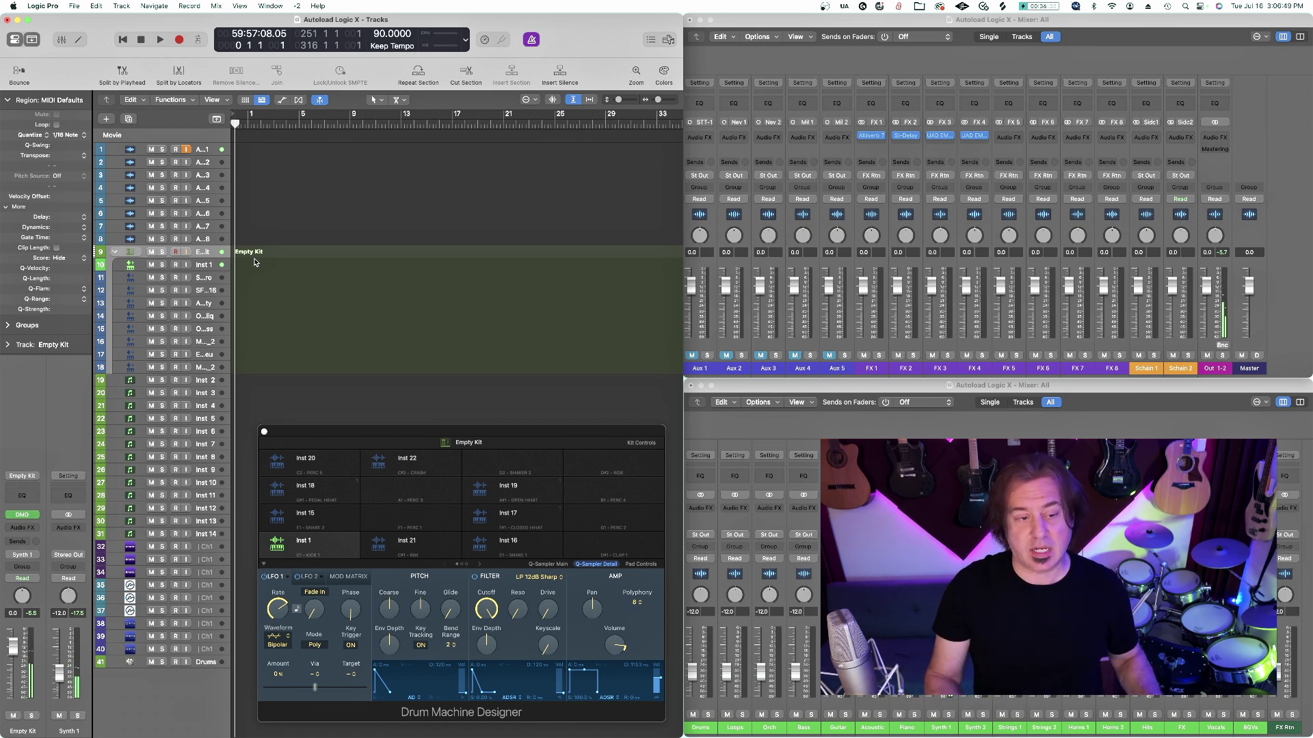
{"action": "left_click", "coordinate": [255, 262]}
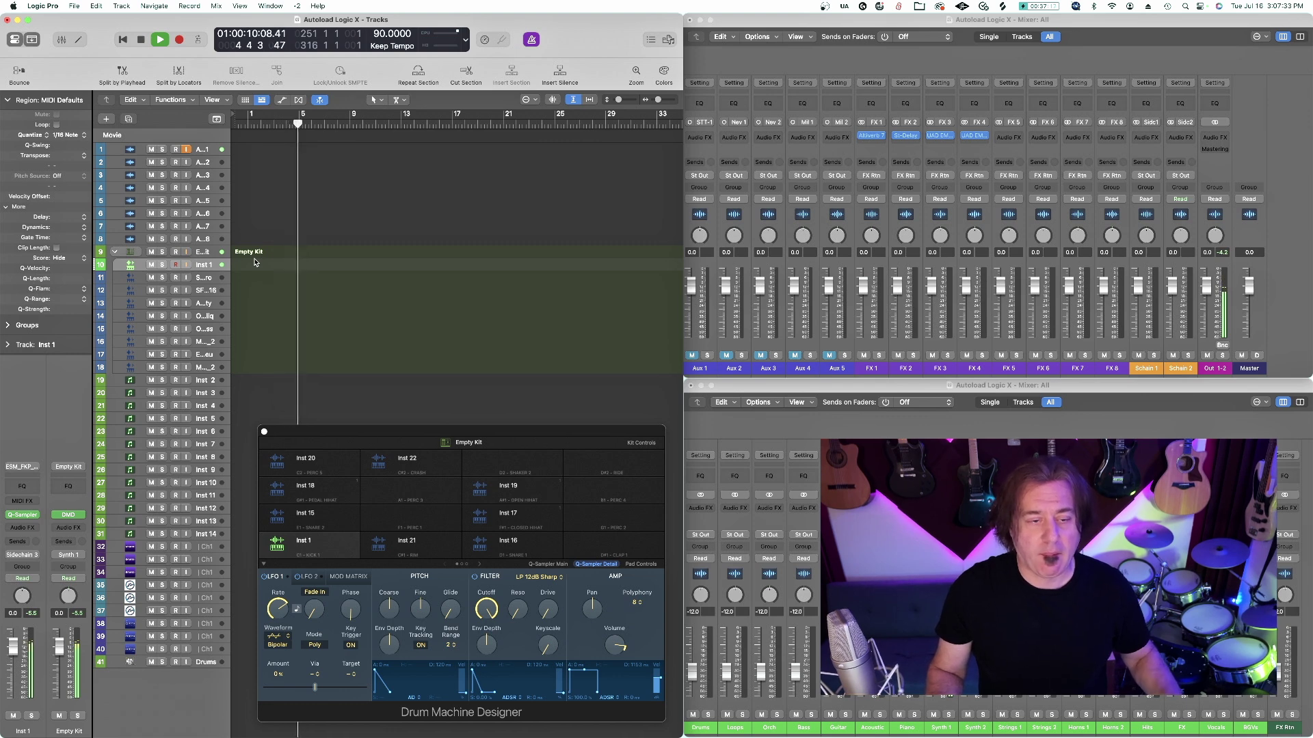
Step: Stop recording the Inst 1 part and set its region quantize to 1/16 Swing
{"action": "key", "text": "r"}
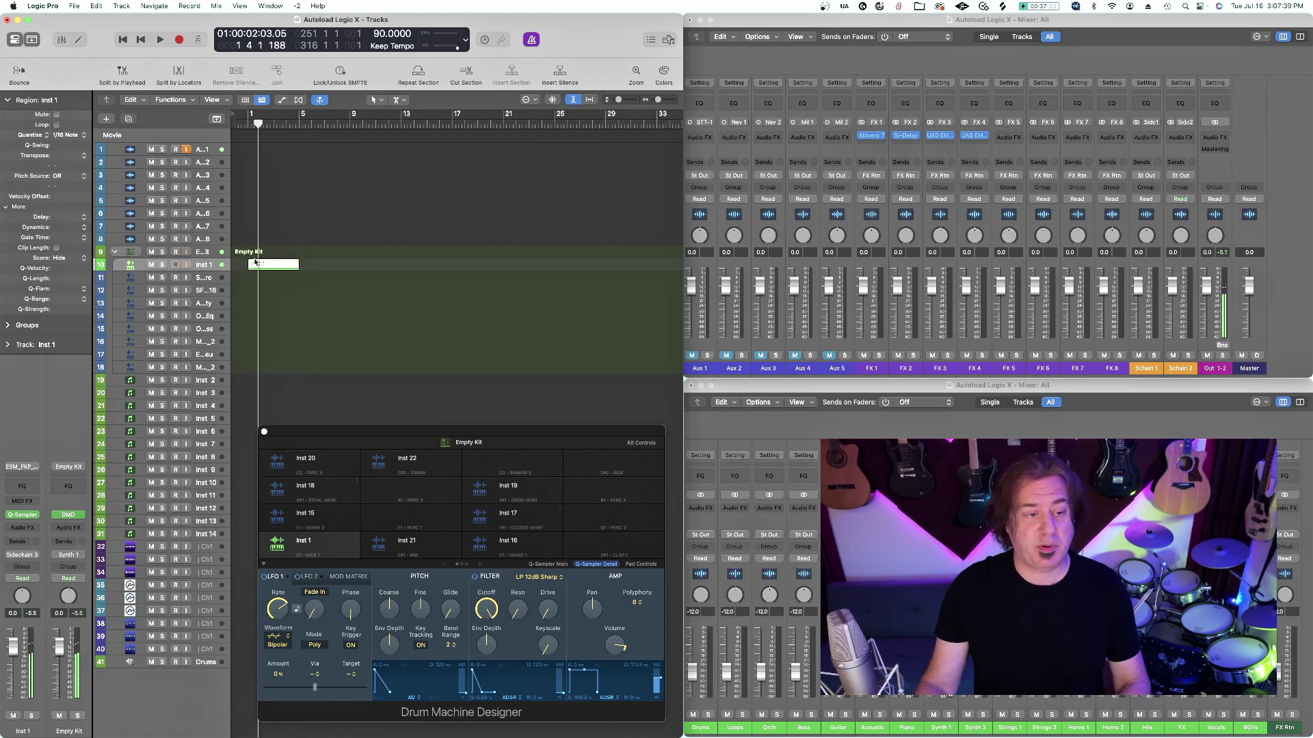
{"action": "left_click", "coordinate": [78, 138]}
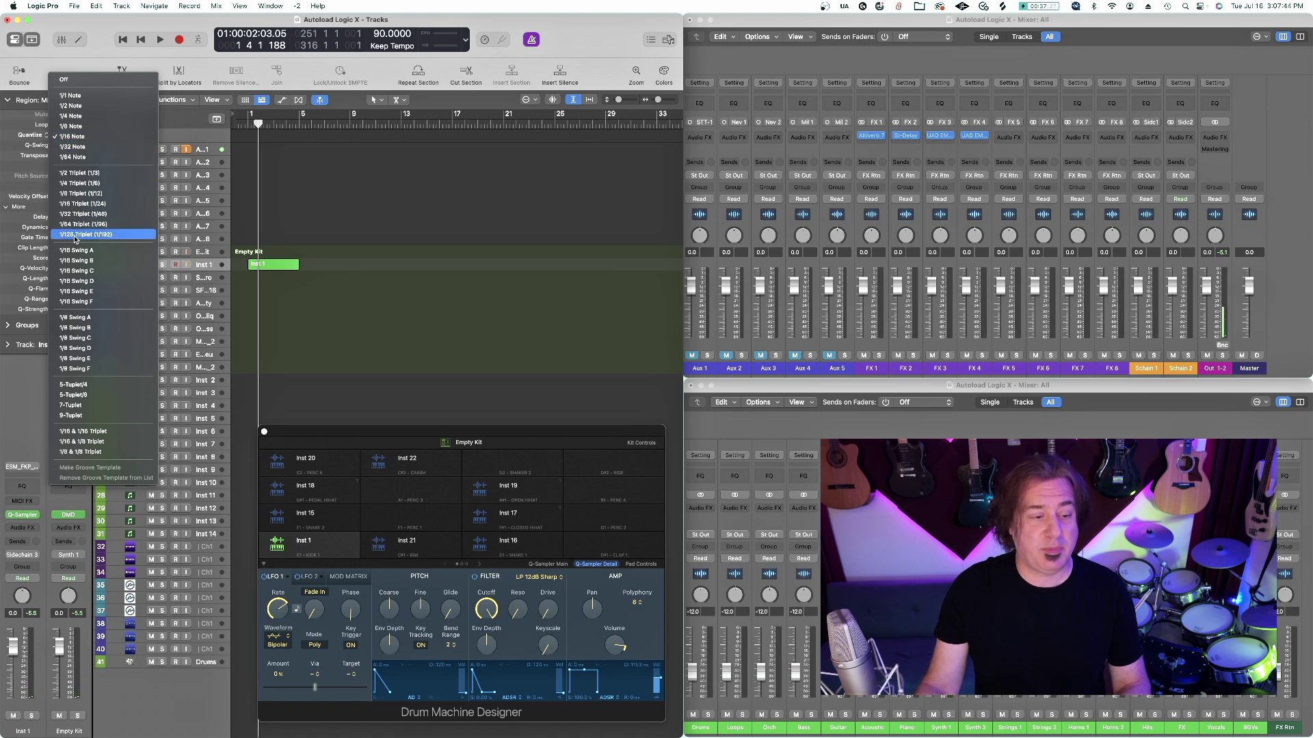
{"action": "left_click", "coordinate": [77, 283]}
{"action": "key", "text": "space"}
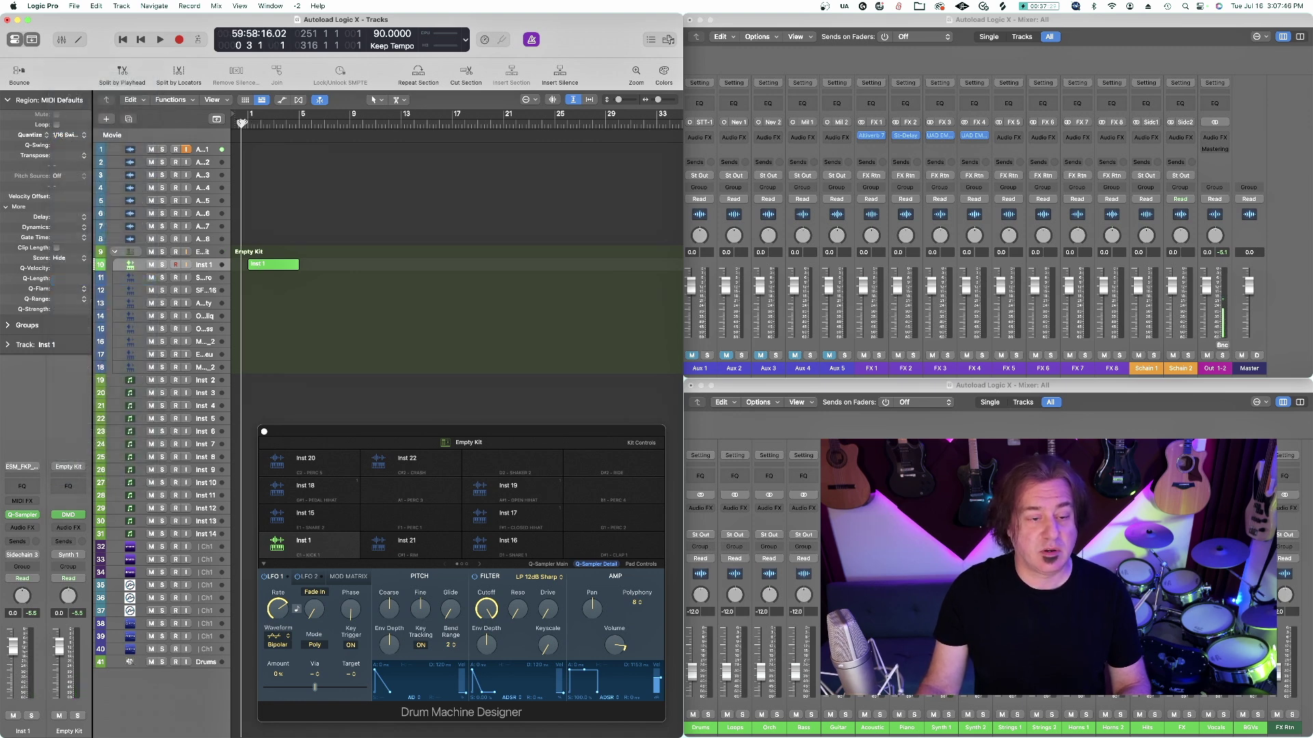
{"action": "left_click", "coordinate": [75, 138]}
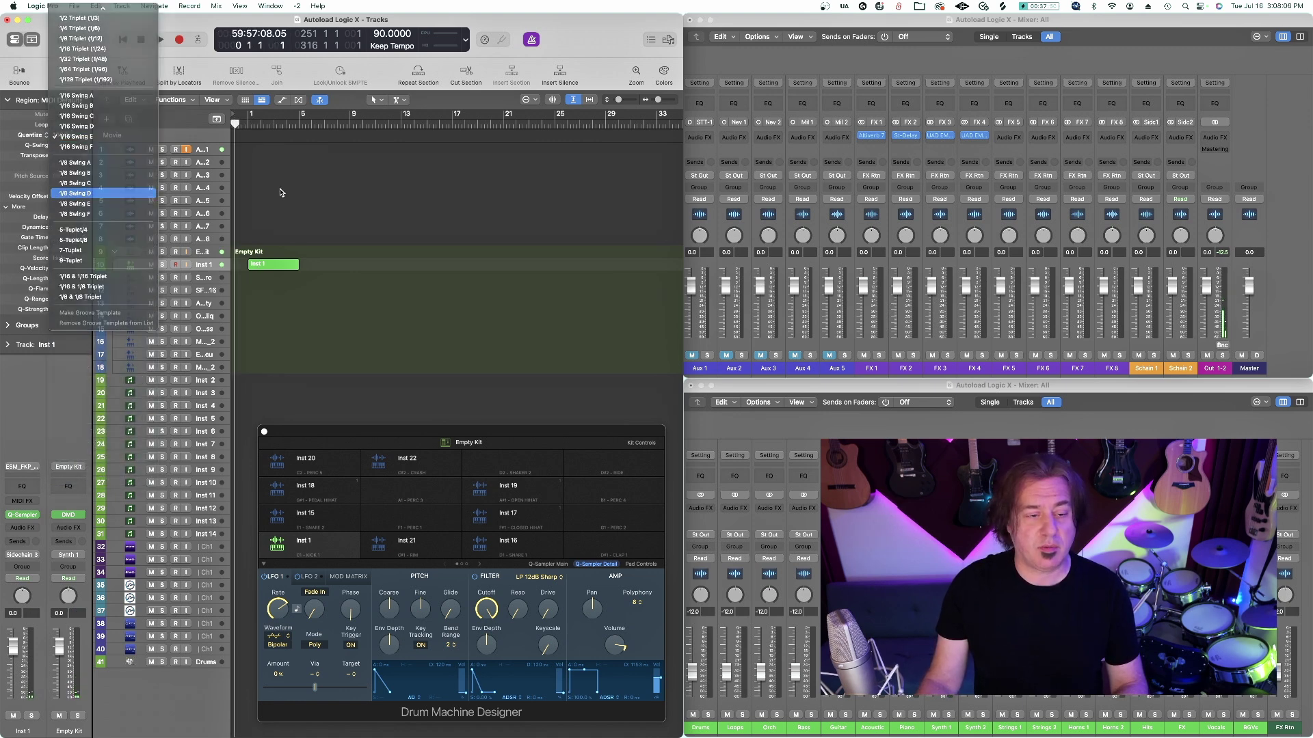
{"action": "left_click", "coordinate": [77, 190]}
{"action": "left_click", "coordinate": [285, 269]}
{"action": "left_click", "coordinate": [68, 134]}
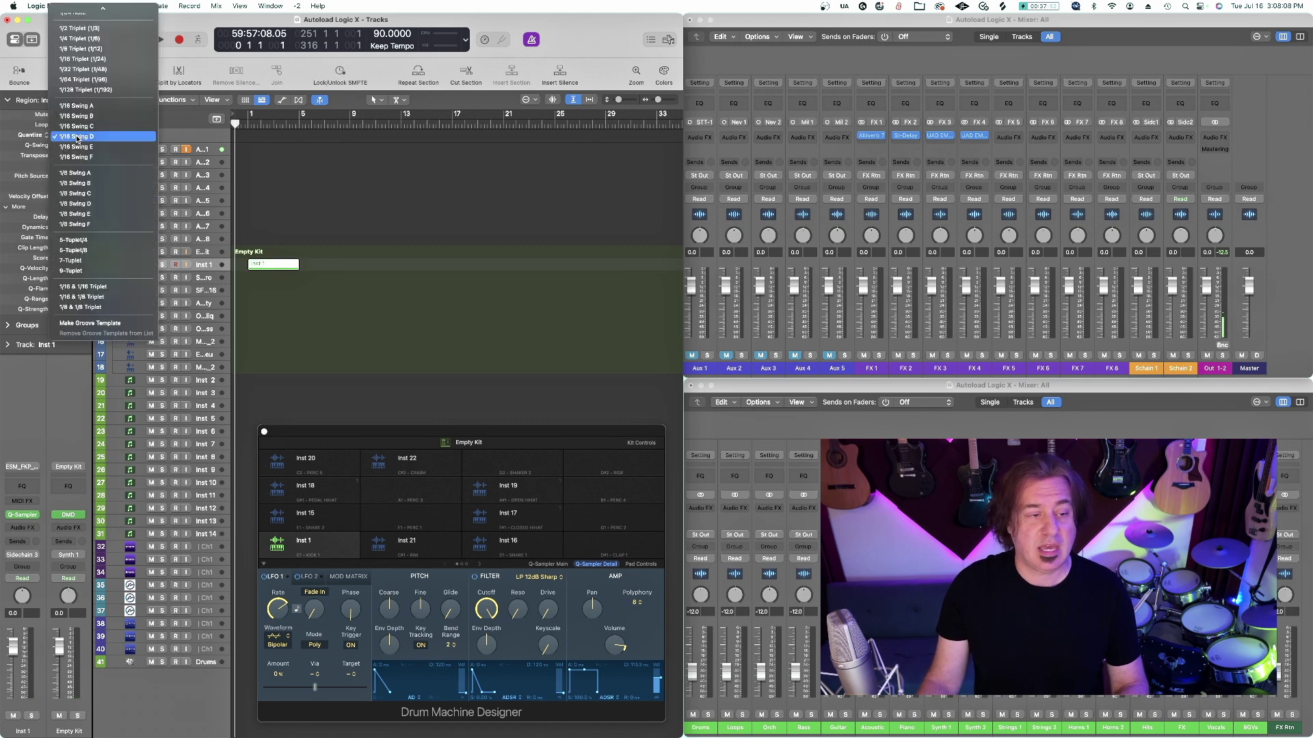
{"action": "left_click", "coordinate": [75, 152]}
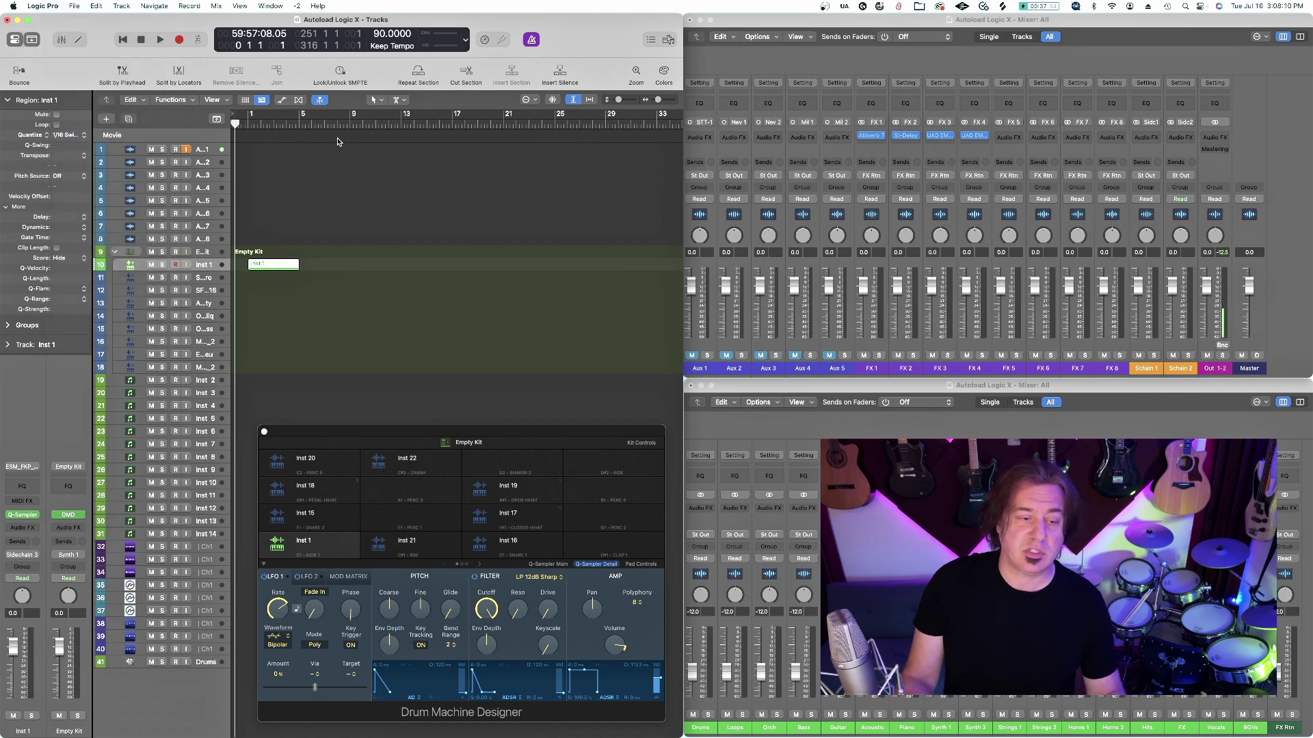
Step: Play back the swung Inst 1 part, arm the Inst 15 snare track, and record the snare
{"action": "key", "text": "space"}
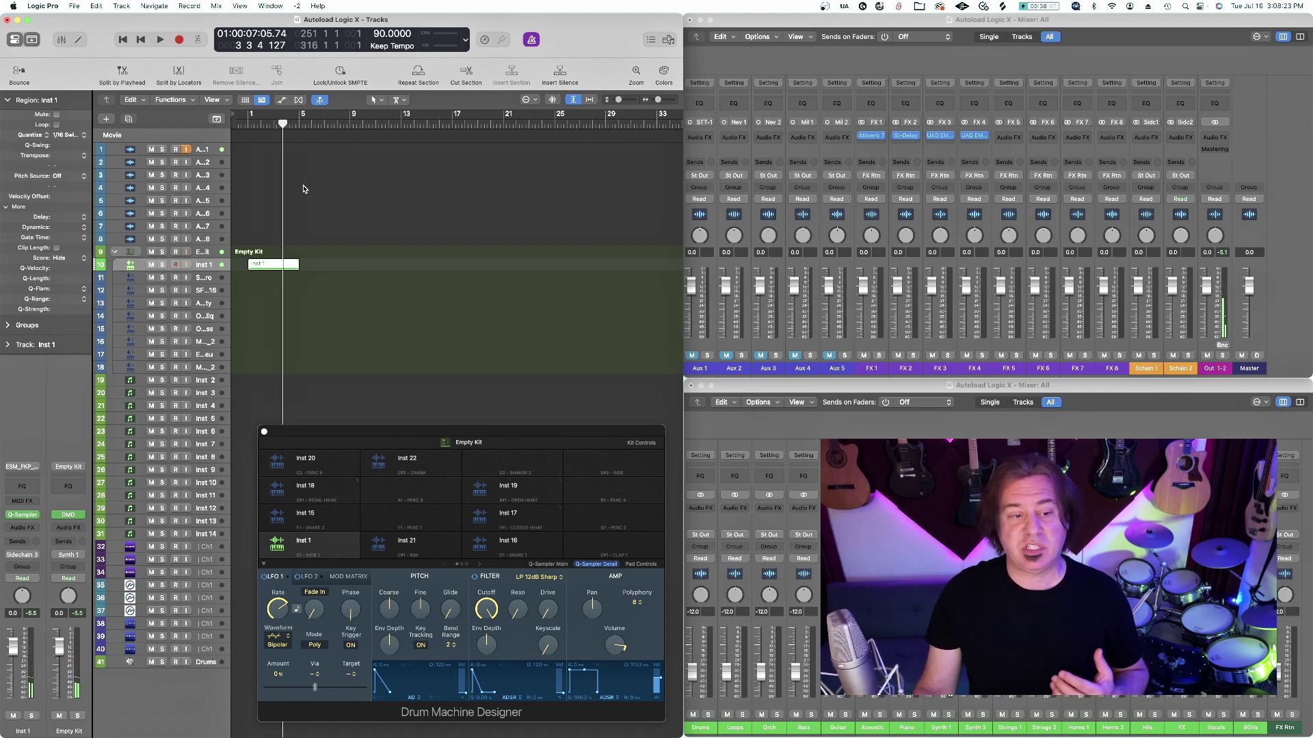
{"action": "left_click", "coordinate": [218, 254]}
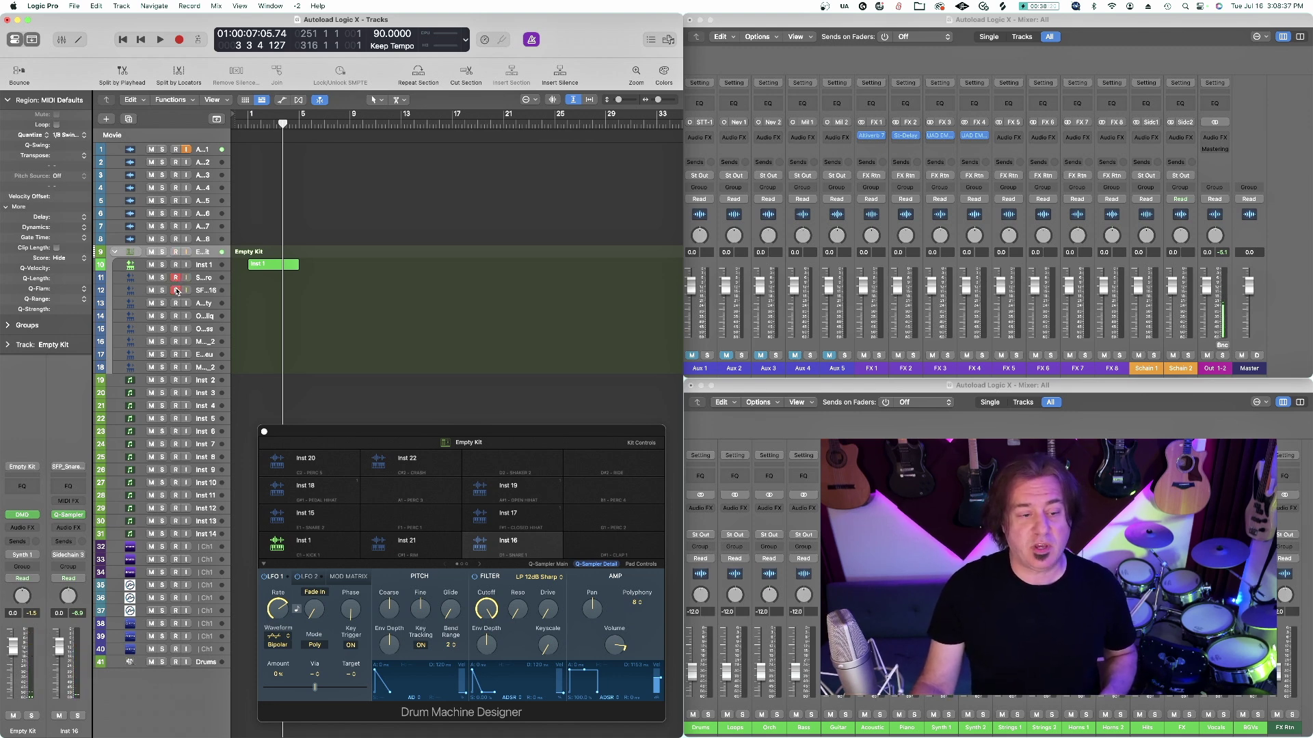
{"action": "left_click", "coordinate": [207, 278]}
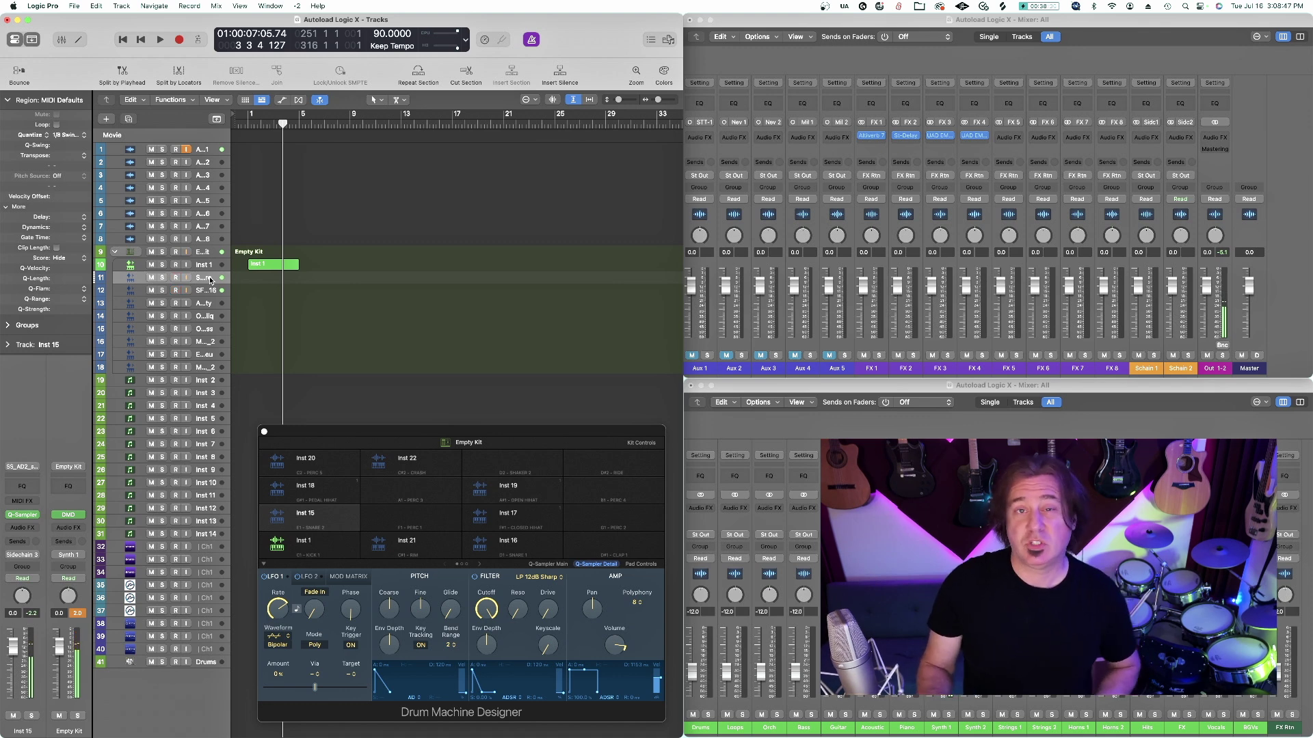
{"action": "key", "text": "Return"}
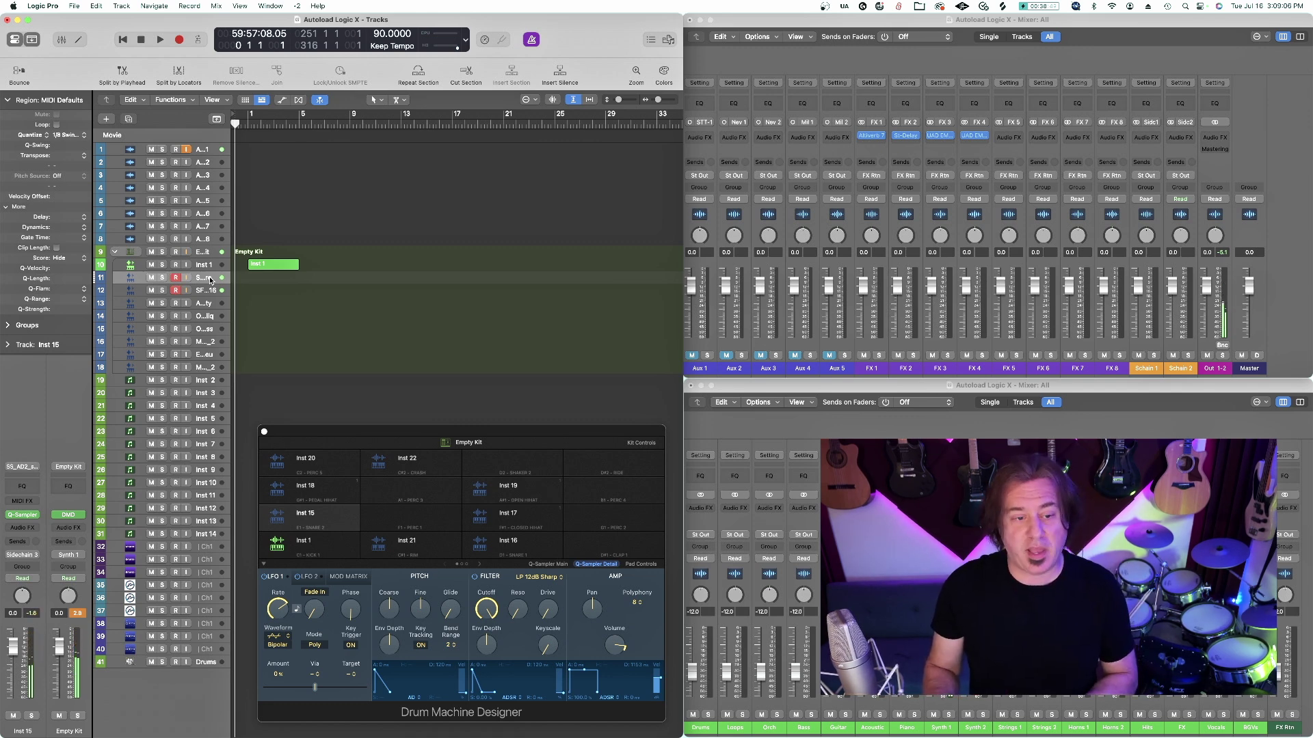
{"action": "key", "text": "space"}
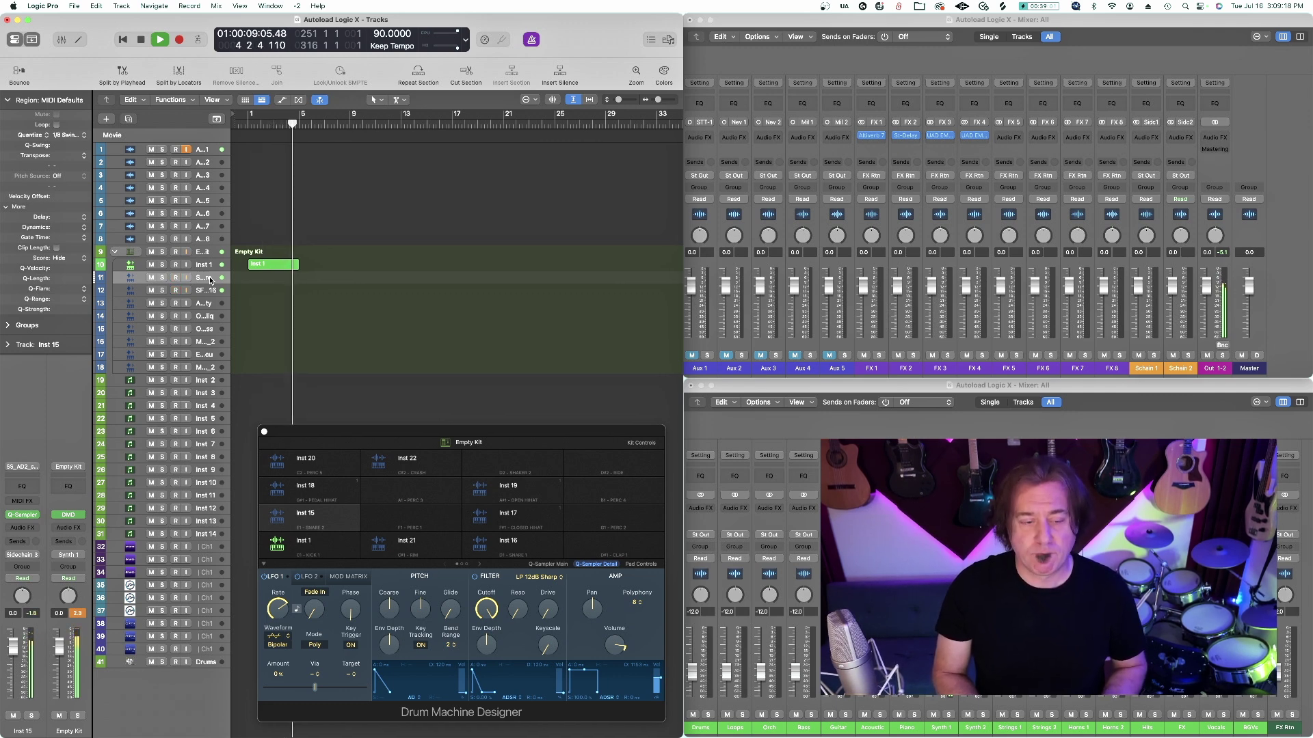
Step: Split the three drum regions at bar 5, shortening crossing notes, and copy them to bar 5
{"action": "key", "text": "r"}
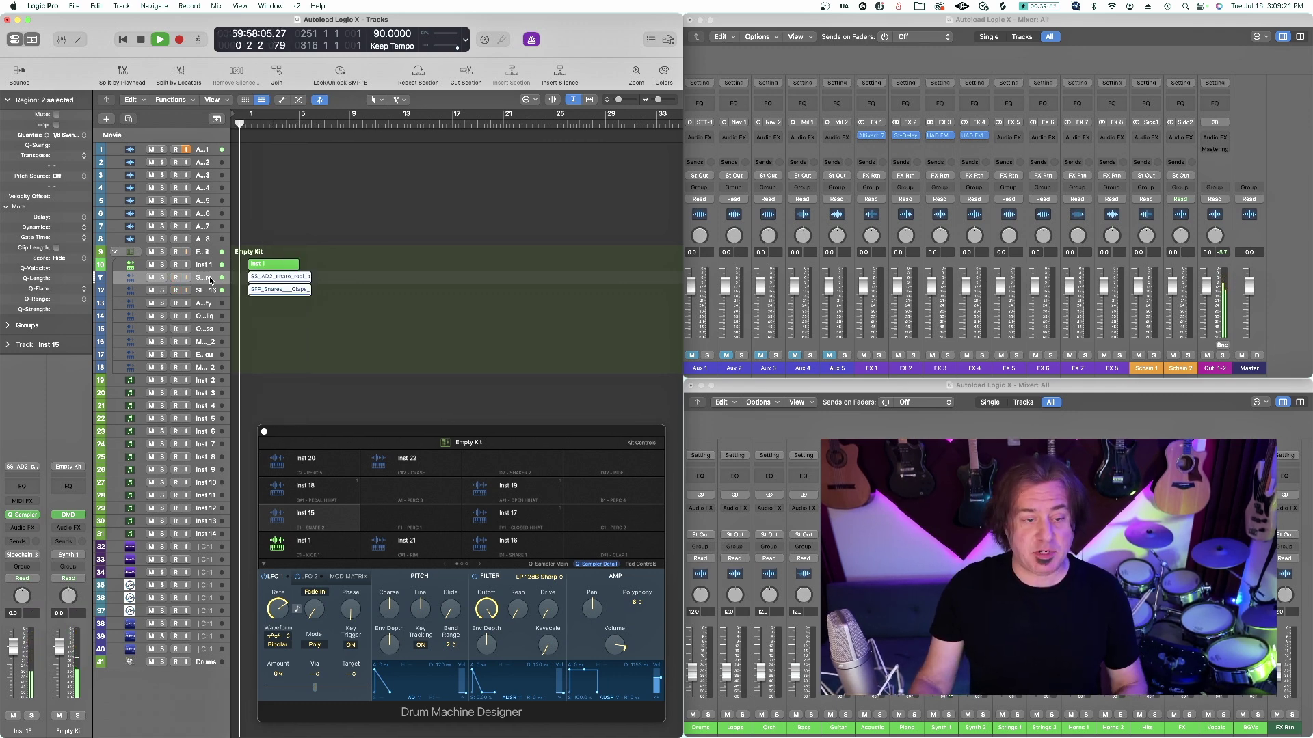
{"action": "key", "text": "space"}
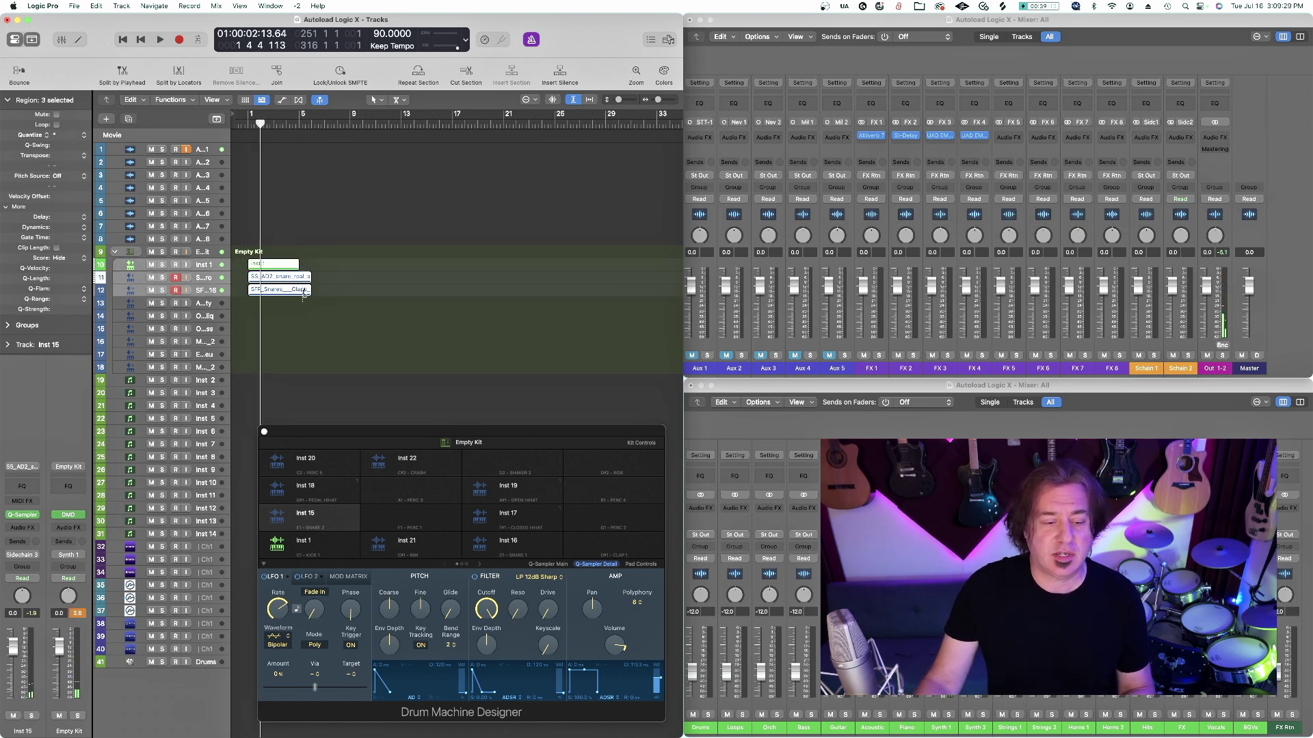
{"action": "left_click", "coordinate": [304, 294]}
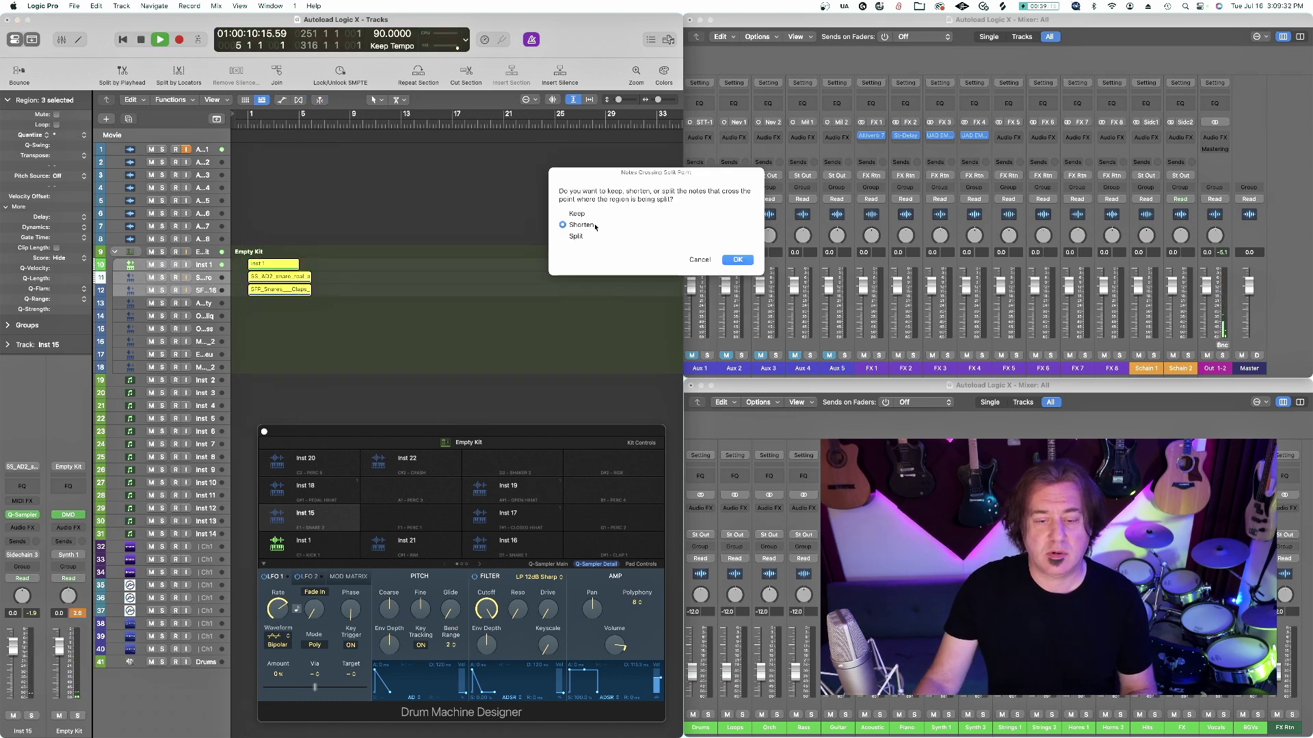
{"action": "key", "text": "Return"}
{"action": "left_click_drag", "start_coordinate": [272, 267], "coordinate": [375, 269]}
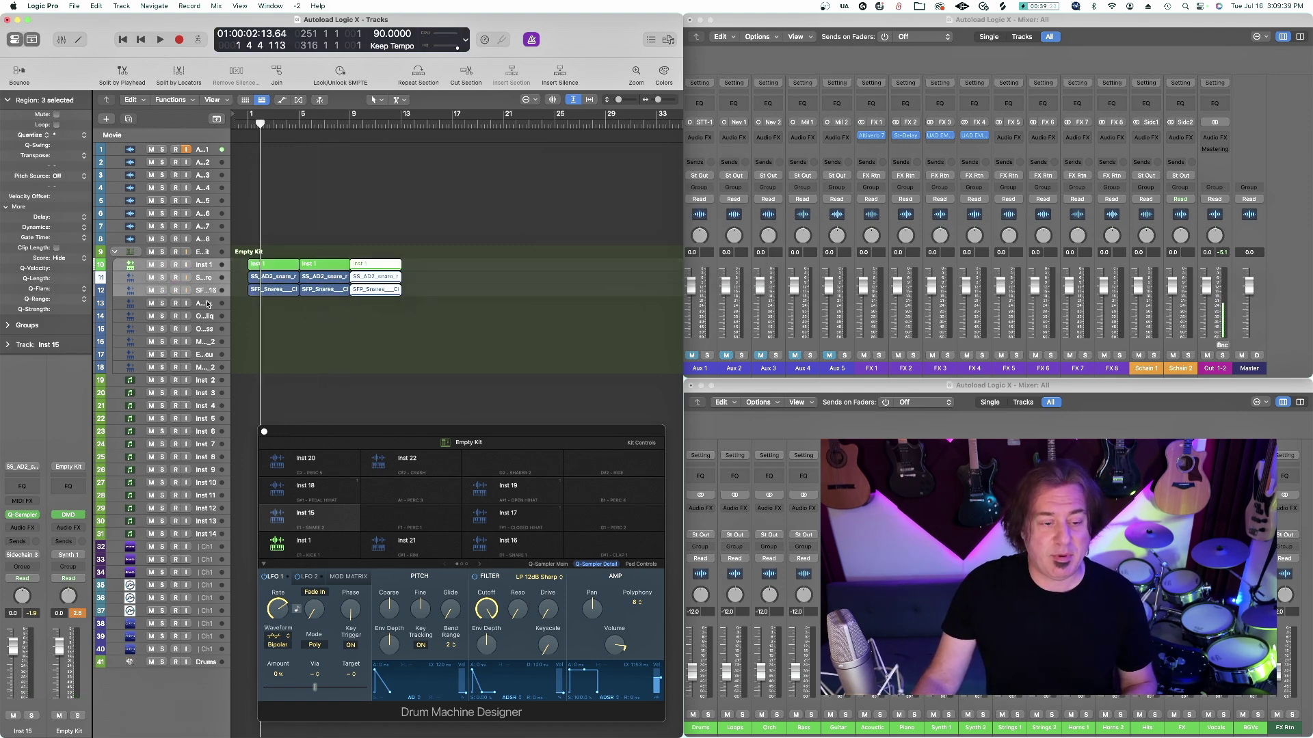
Step: Raise the Inst 18 pad's Coarse pitch to +4 and play the groove to audition it
{"action": "left_click", "coordinate": [216, 254]}
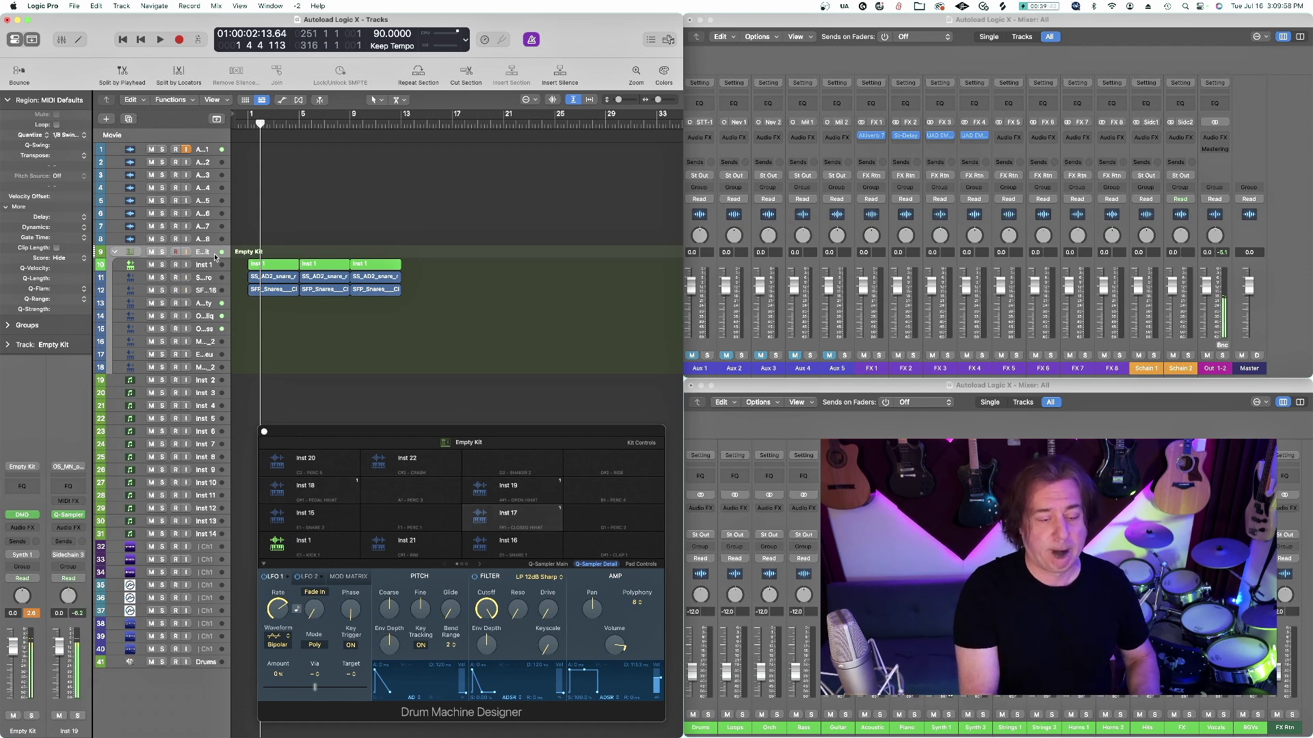
{"action": "key", "text": "space"}
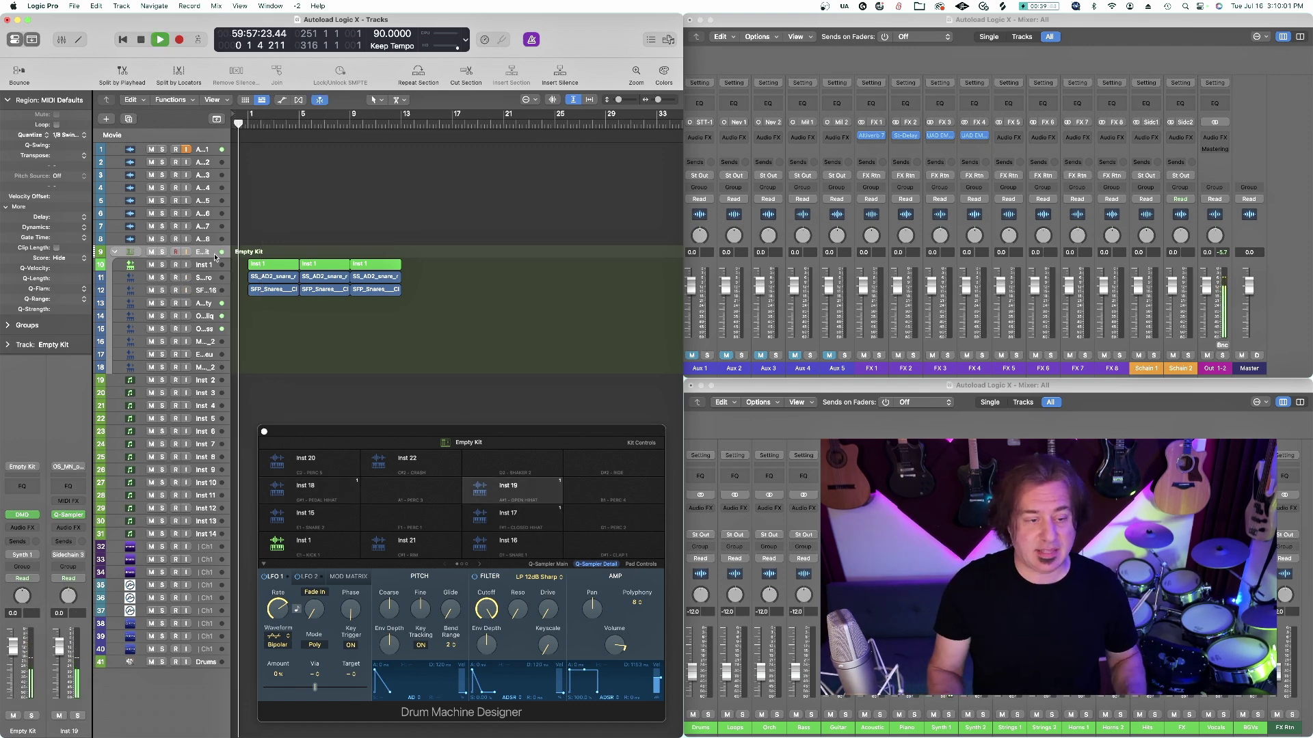
{"action": "left_click", "coordinate": [333, 491]}
{"action": "key", "text": "space"}
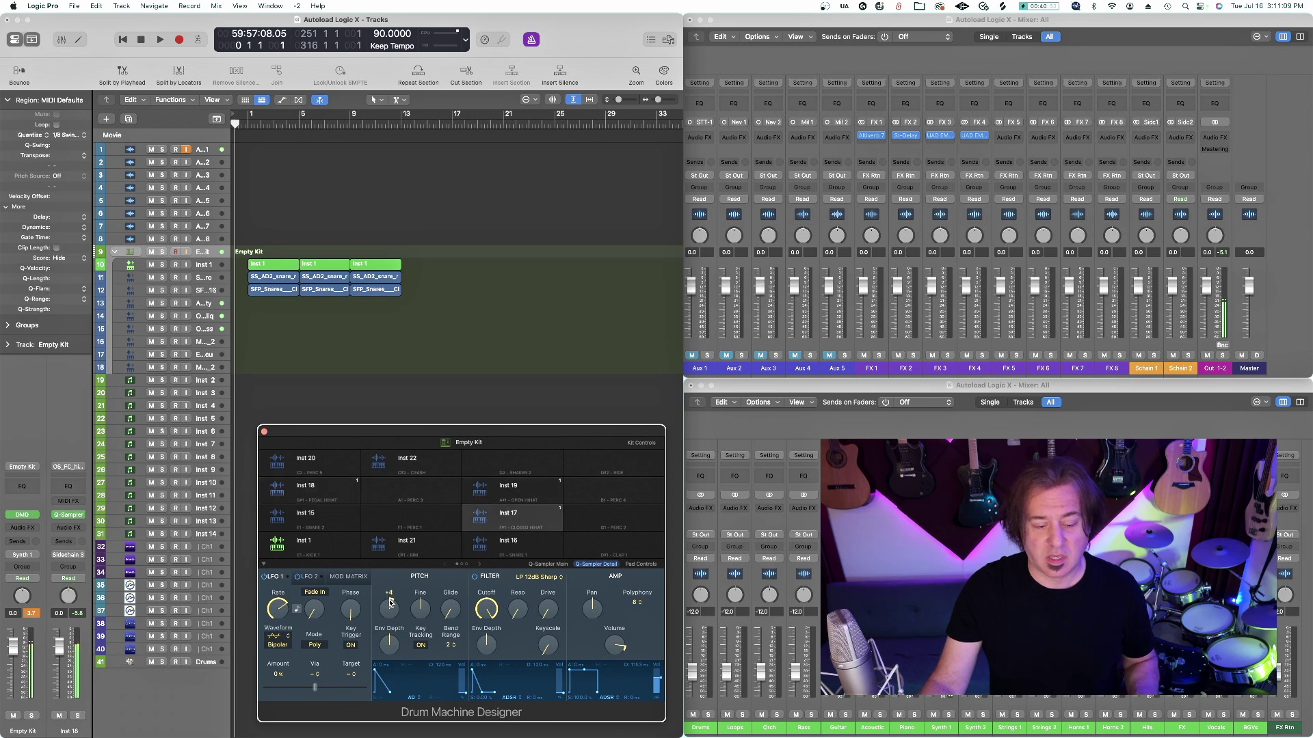
{"action": "left_click_drag", "start_coordinate": [389, 600], "coordinate": [398, 608]}
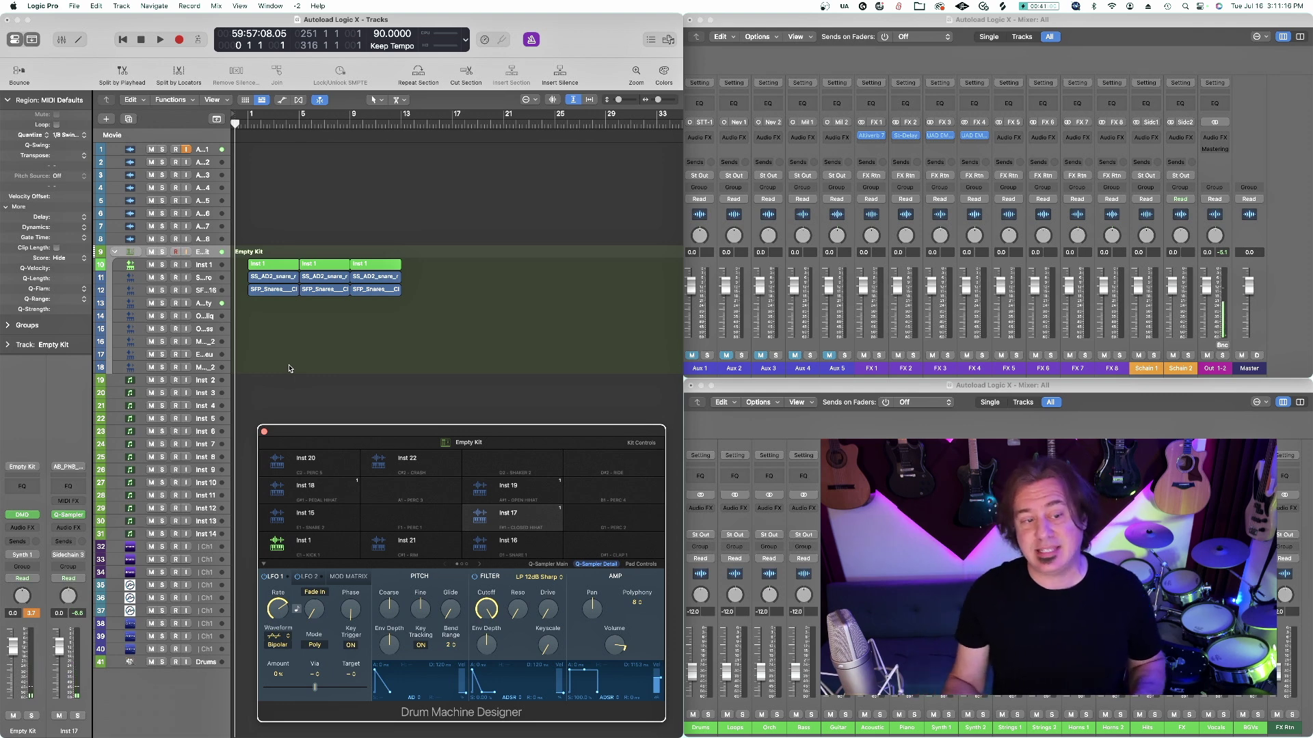
{"action": "key", "text": "space"}
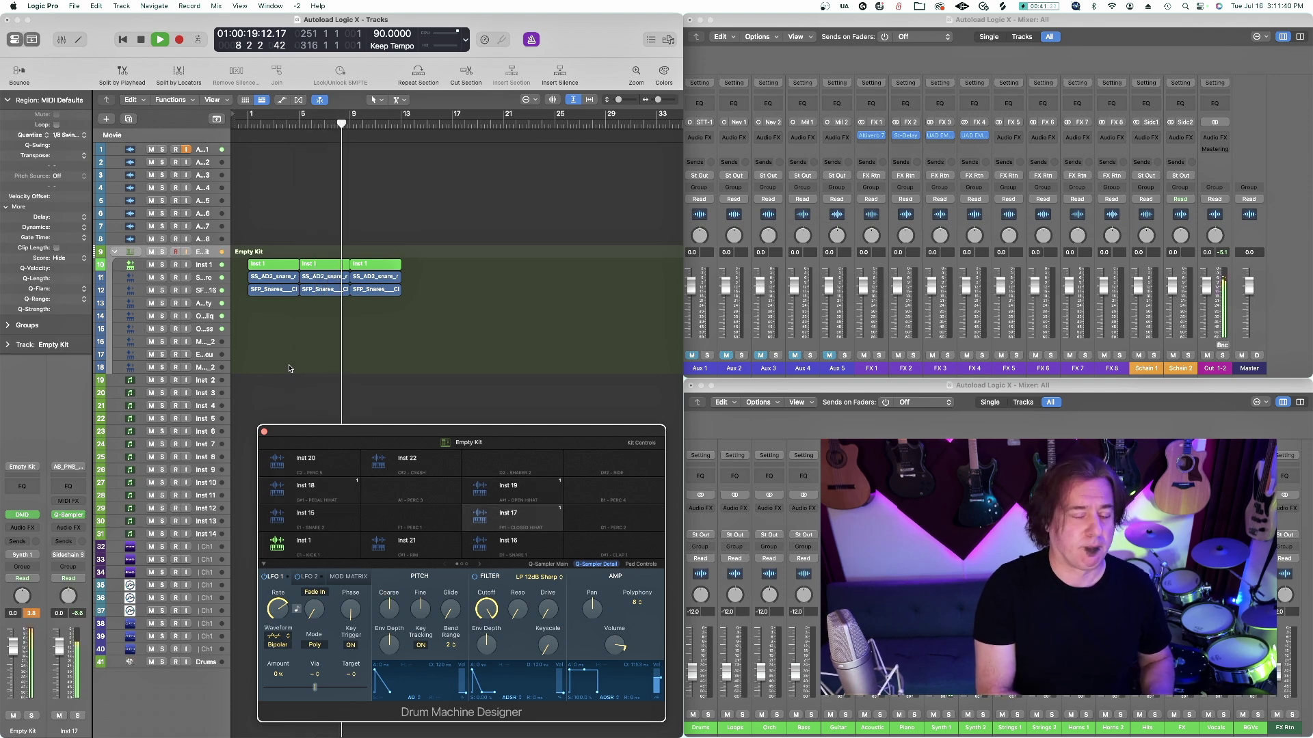
Step: Create a new Empty Kit region on track 9 and set it to Smart Quantize with 1/16 Swing
{"action": "key", "text": "shift+r"}
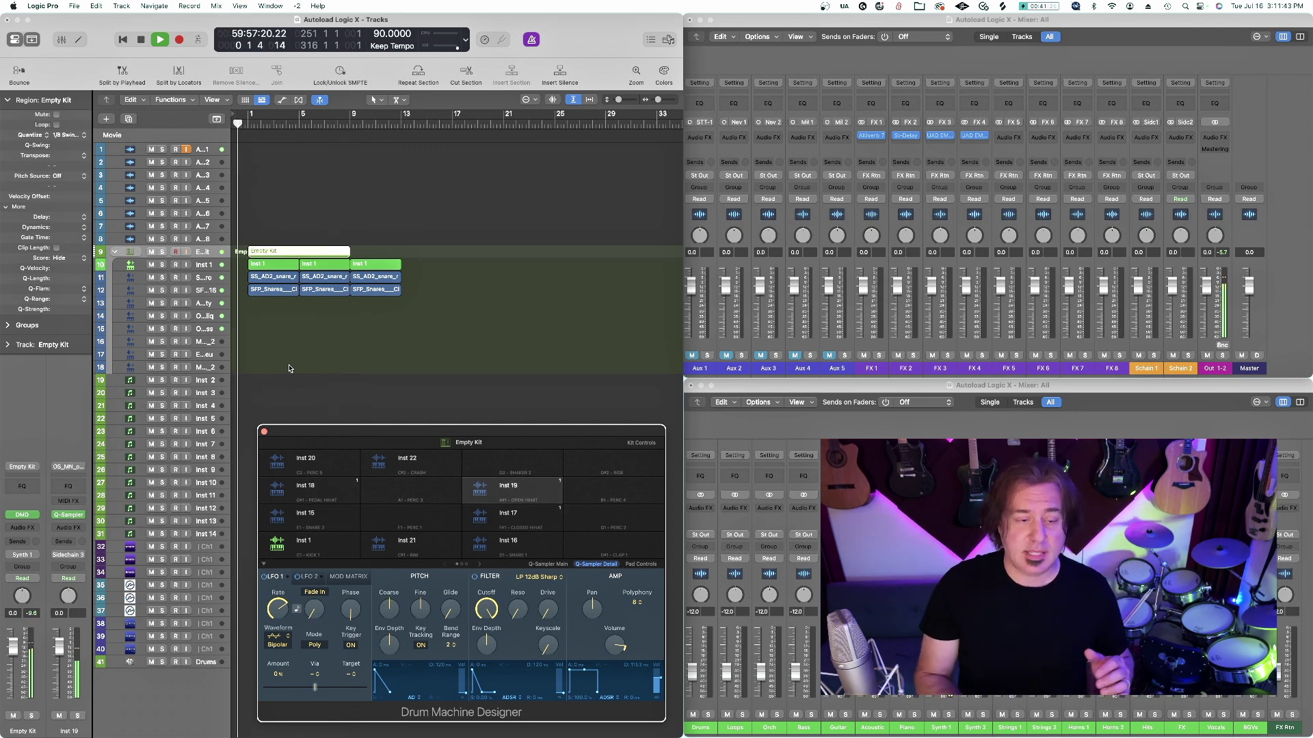
{"action": "key", "text": "space"}
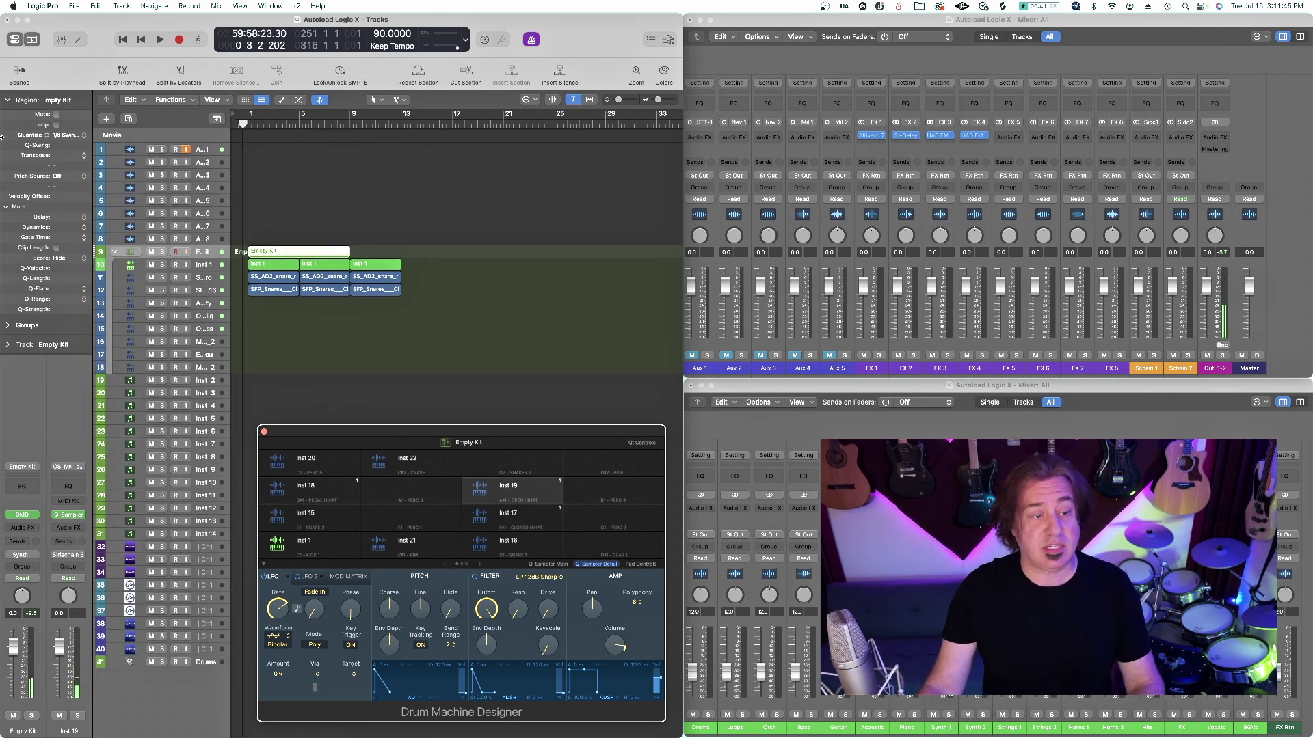
{"action": "left_click", "coordinate": [36, 136]}
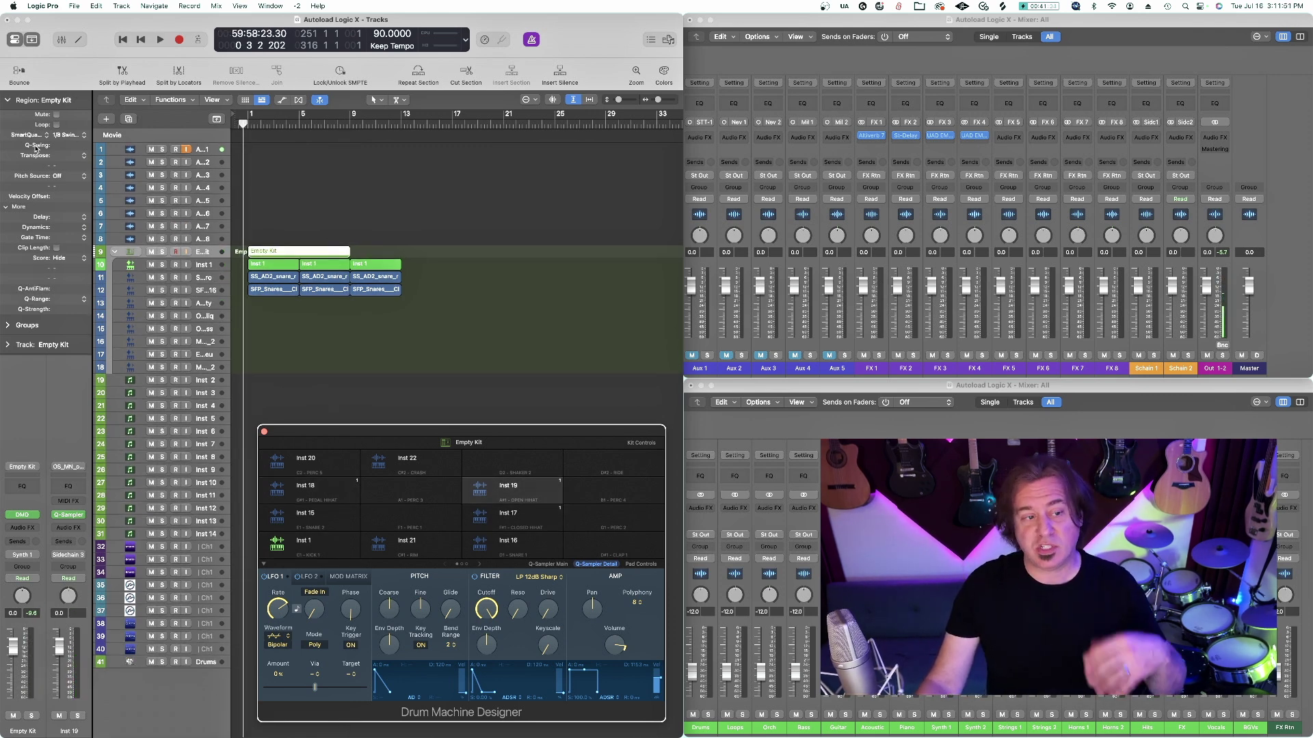
{"action": "key", "text": "space"}
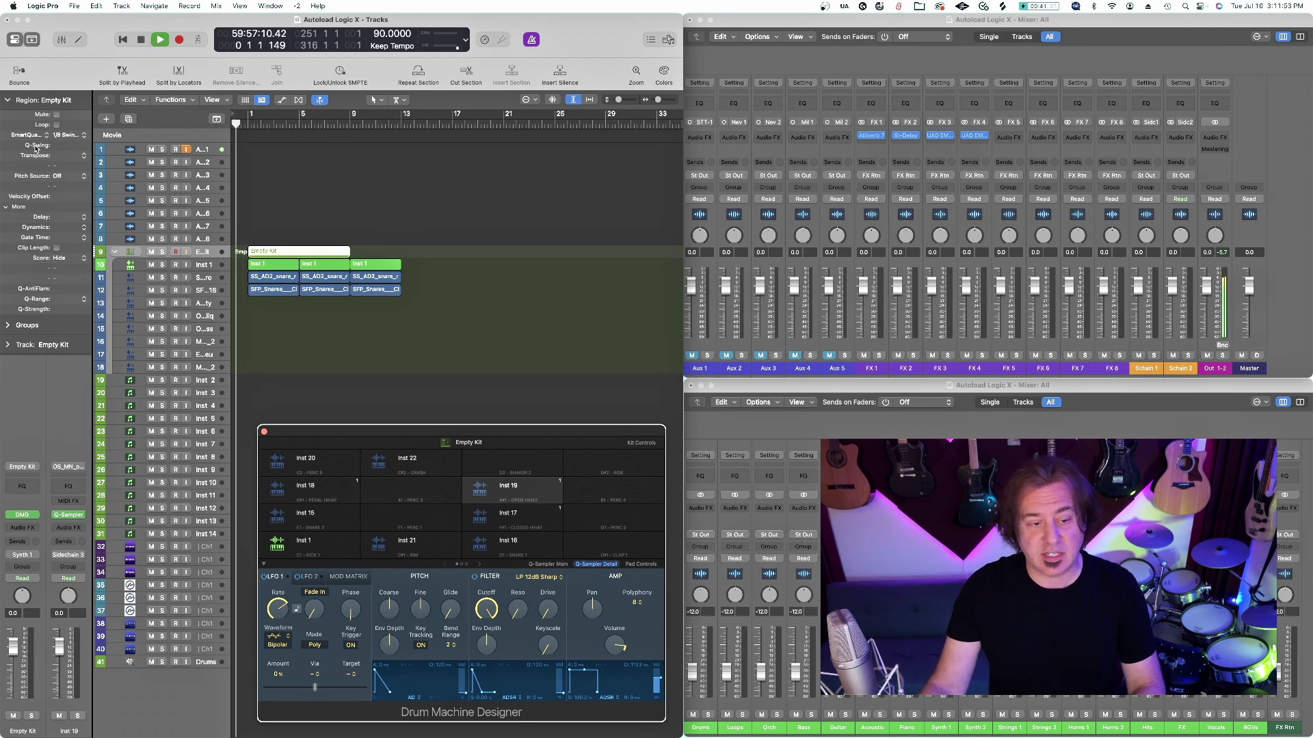
Step: Deselect the Empty Kit region, enable Catch Playhead with Ctrl-Shift-period, and stop playback
{"action": "left_click", "coordinate": [245, 126]}
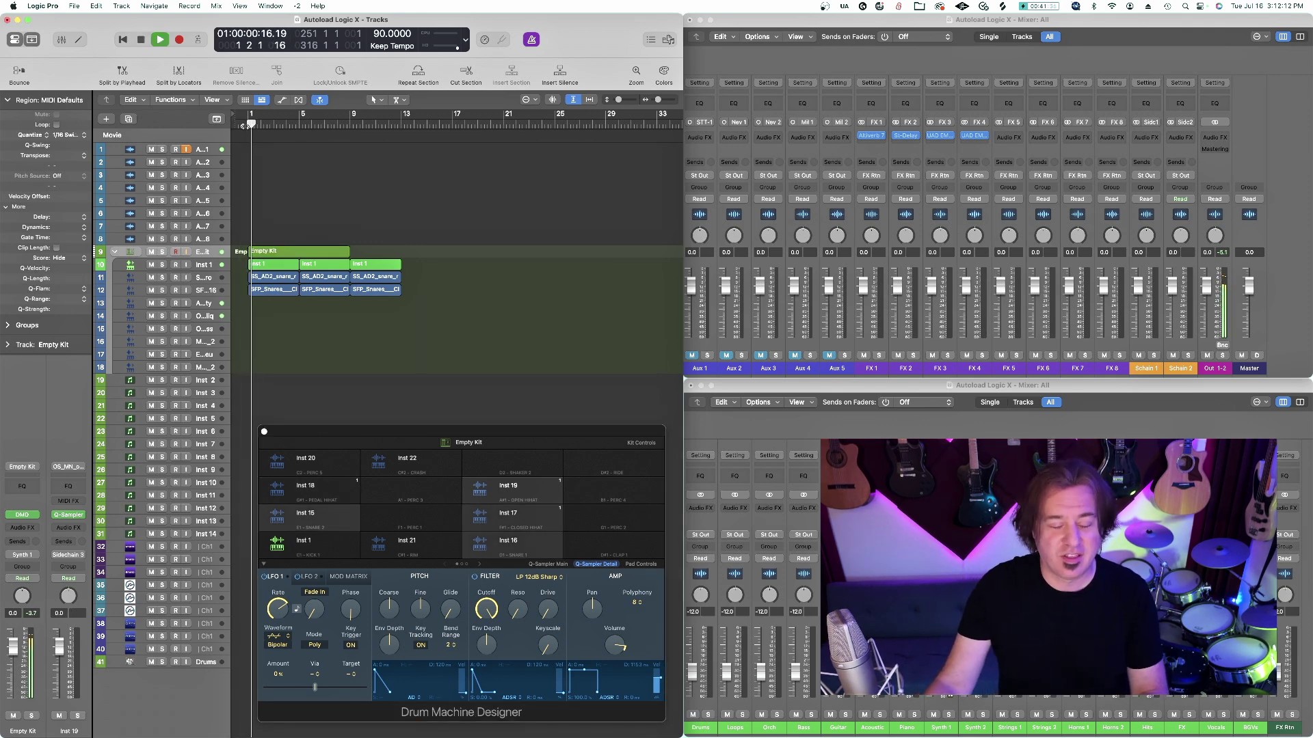
{"action": "scroll", "coordinate": [244, 126], "scroll_direction": "right", "scroll_amount": 1}
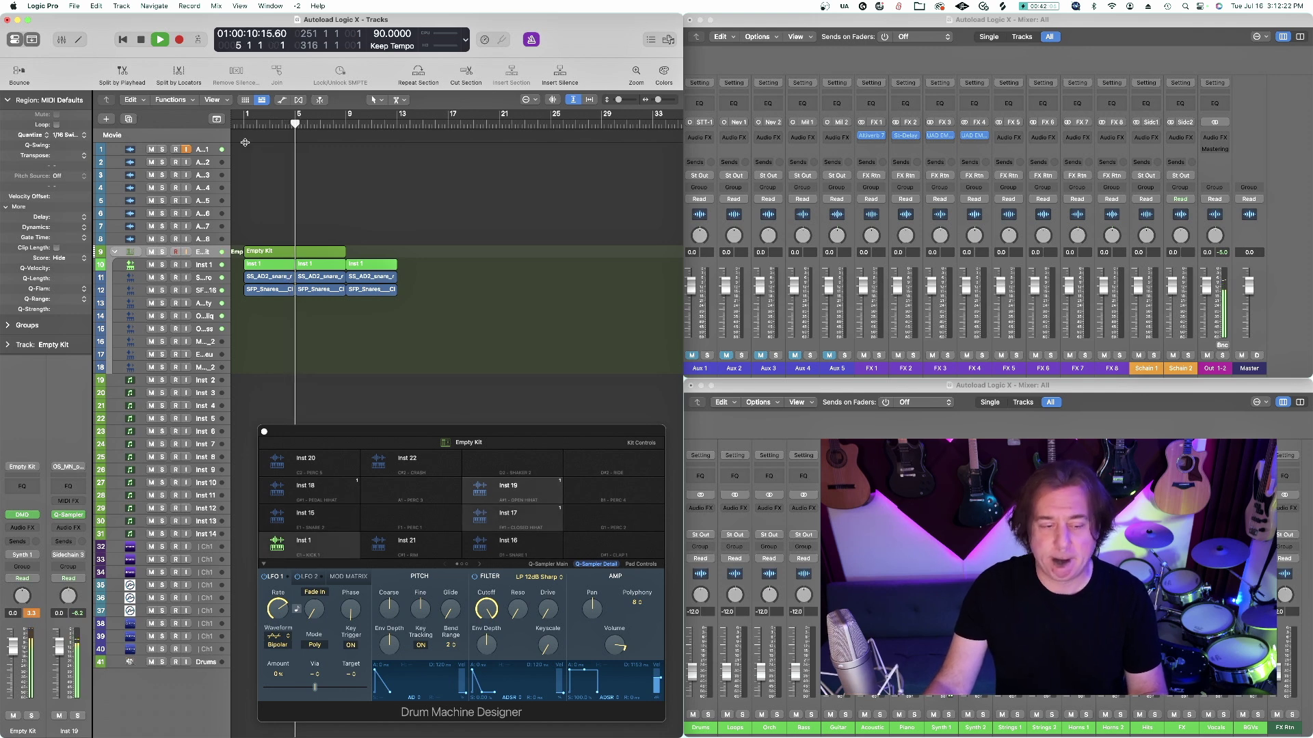
{"action": "key", "text": "ctrl+shift+period"}
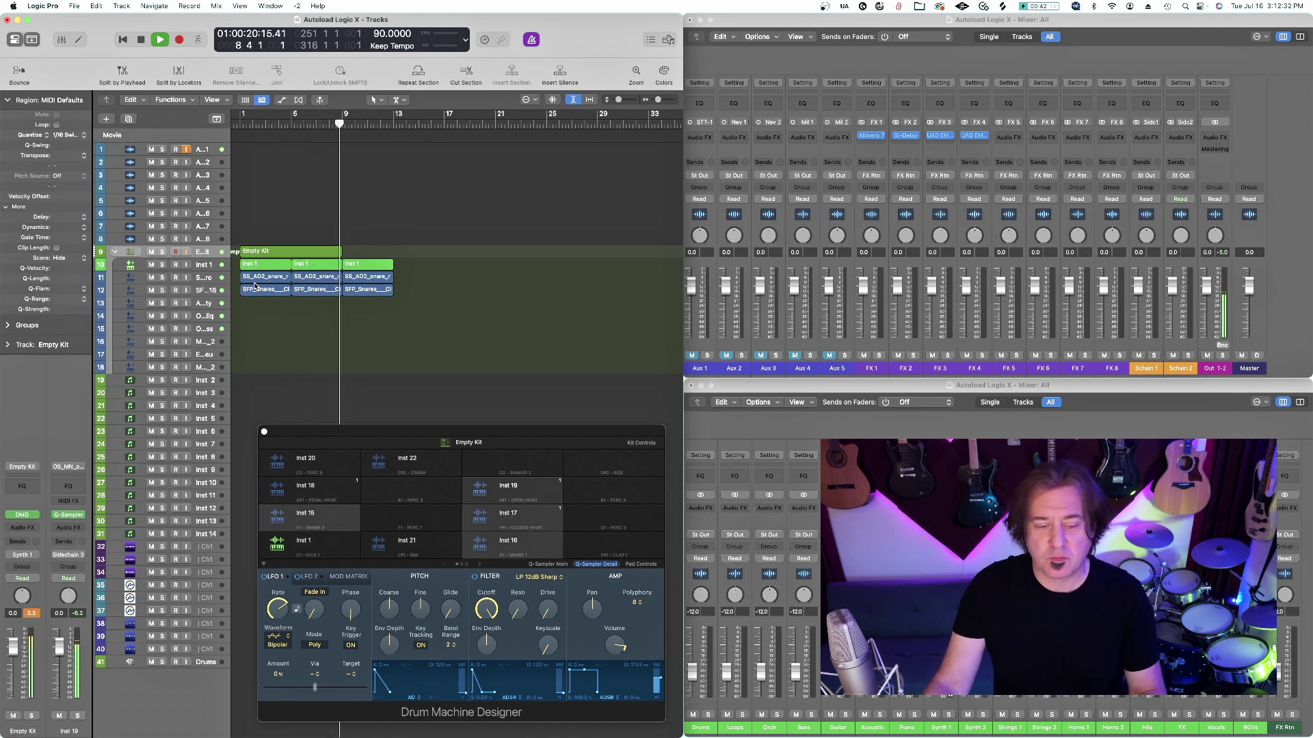
{"action": "scroll", "coordinate": [291, 267], "scroll_direction": "left", "scroll_amount": 1}
{"action": "key", "text": "space"}
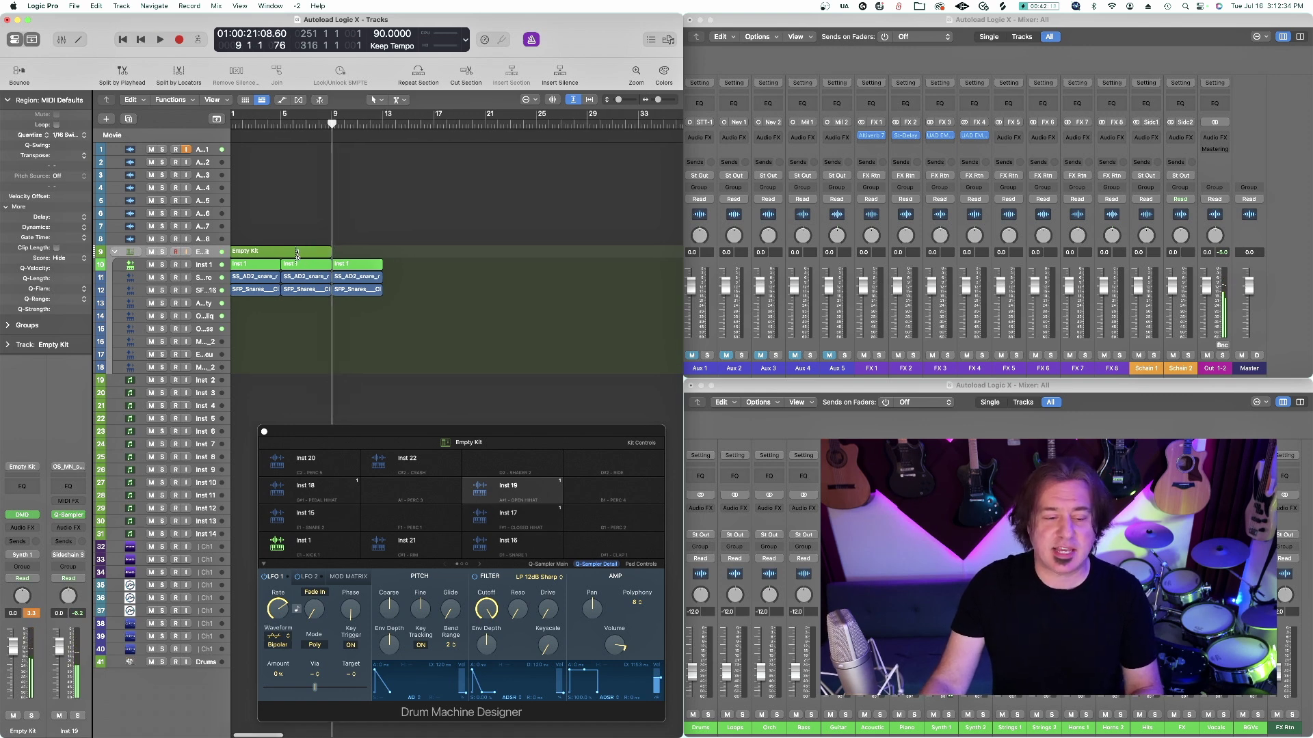
Step: Copy the Empty Kit region on track 9 so the copies follow it back-to-back
{"action": "left_click", "coordinate": [284, 255]}
{"action": "left_click_drag", "start_coordinate": [294, 255], "coordinate": [357, 253]}
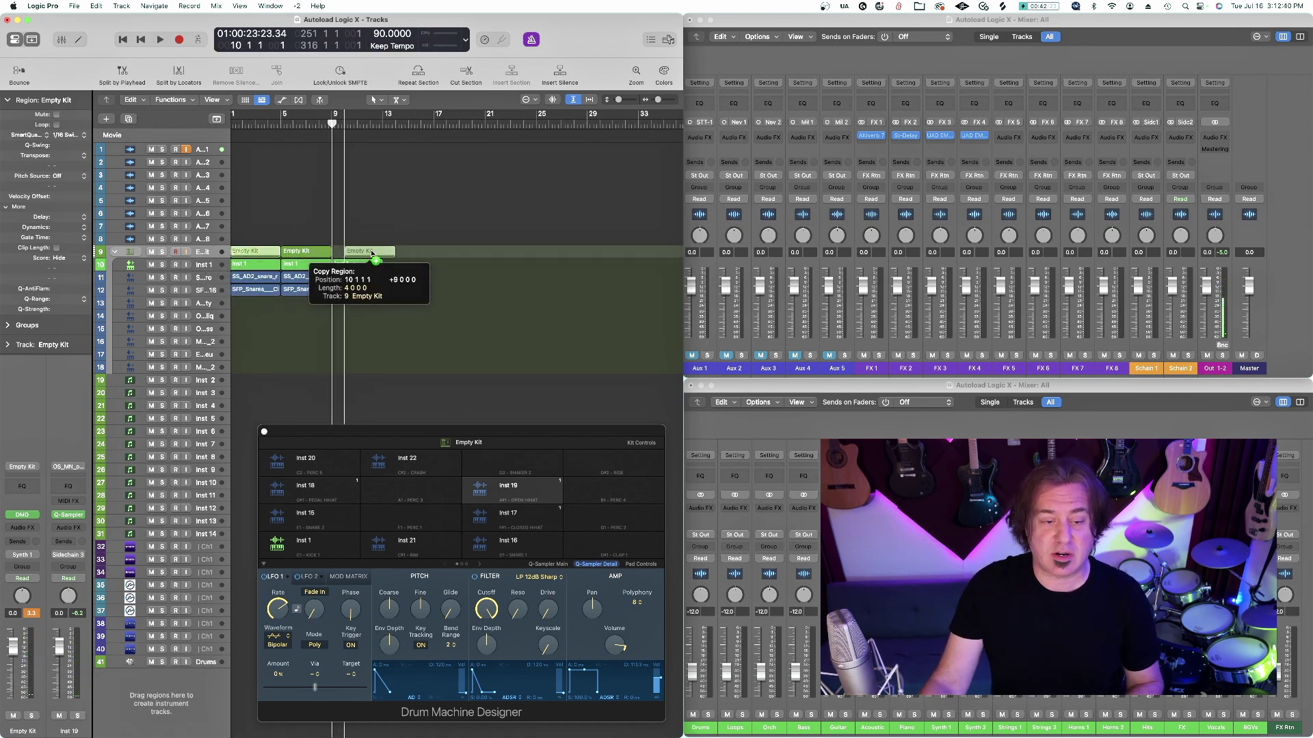
{"action": "left_click_drag", "start_coordinate": [372, 253], "coordinate": [372, 252]}
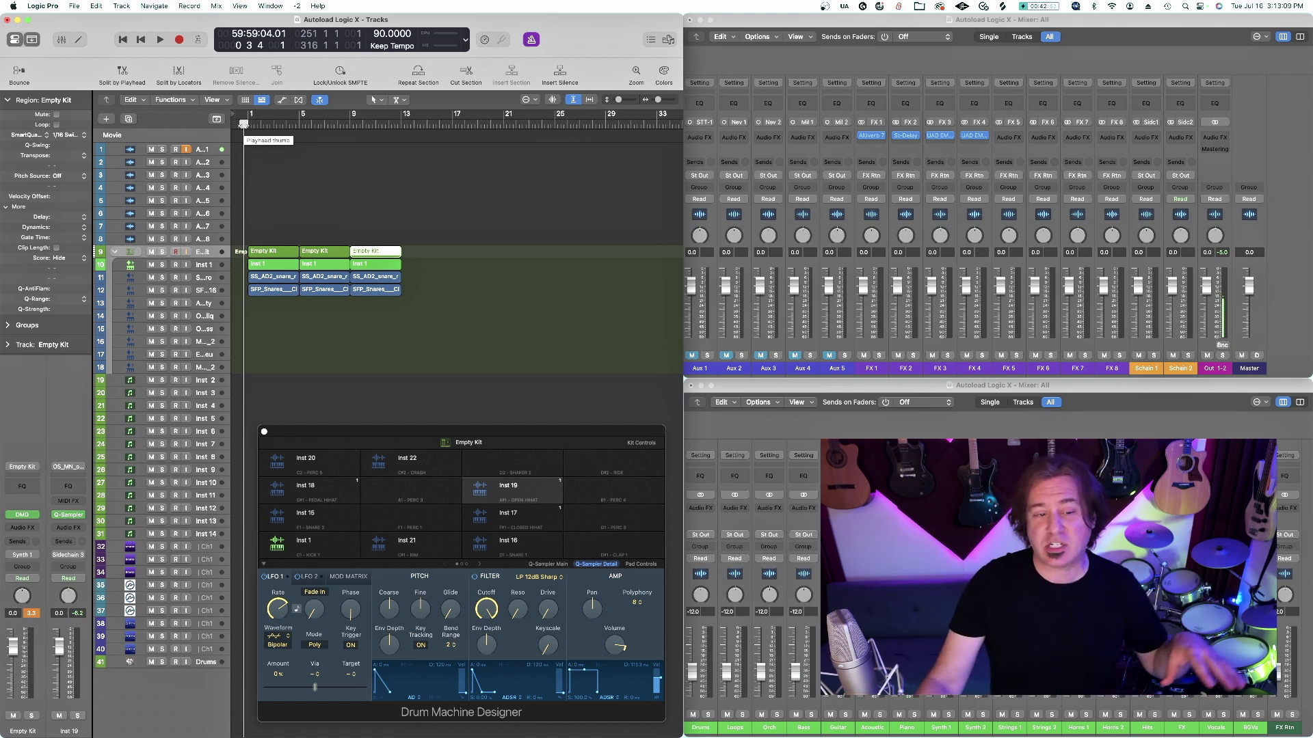
{"action": "key", "text": "space"}
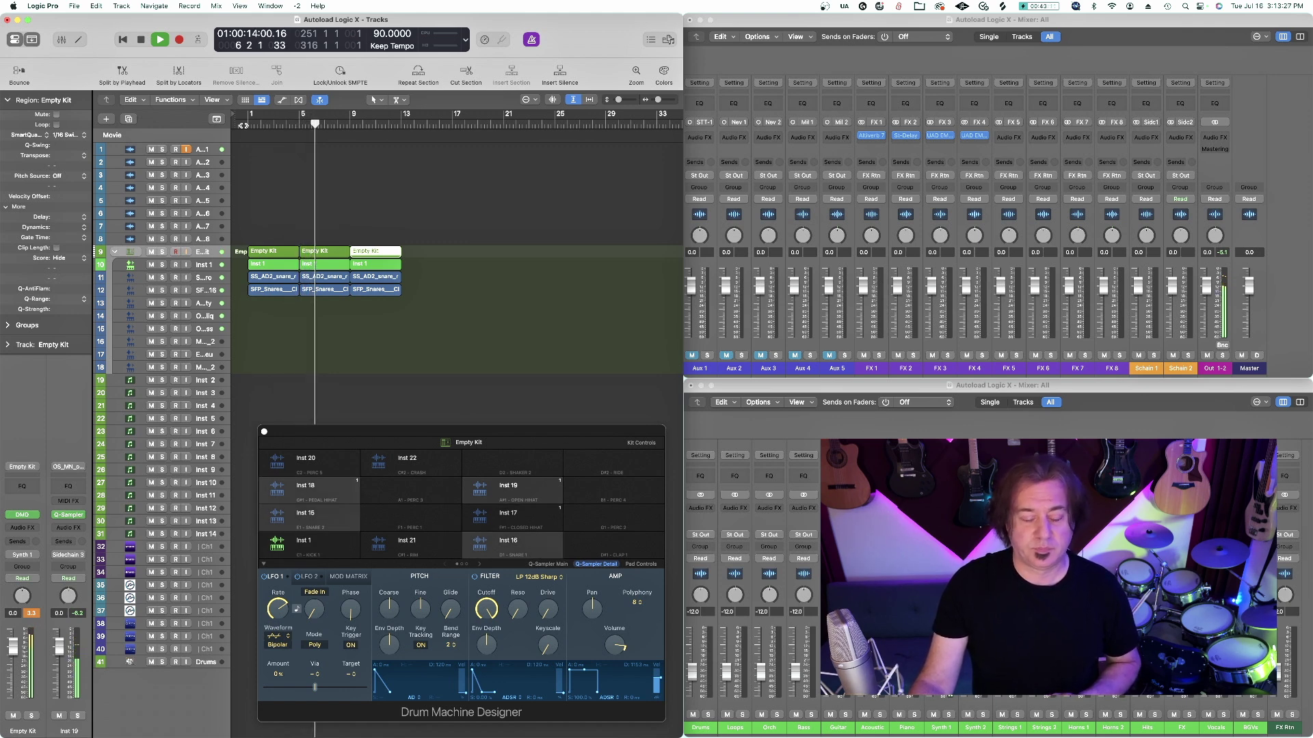
{"action": "key", "text": "space"}
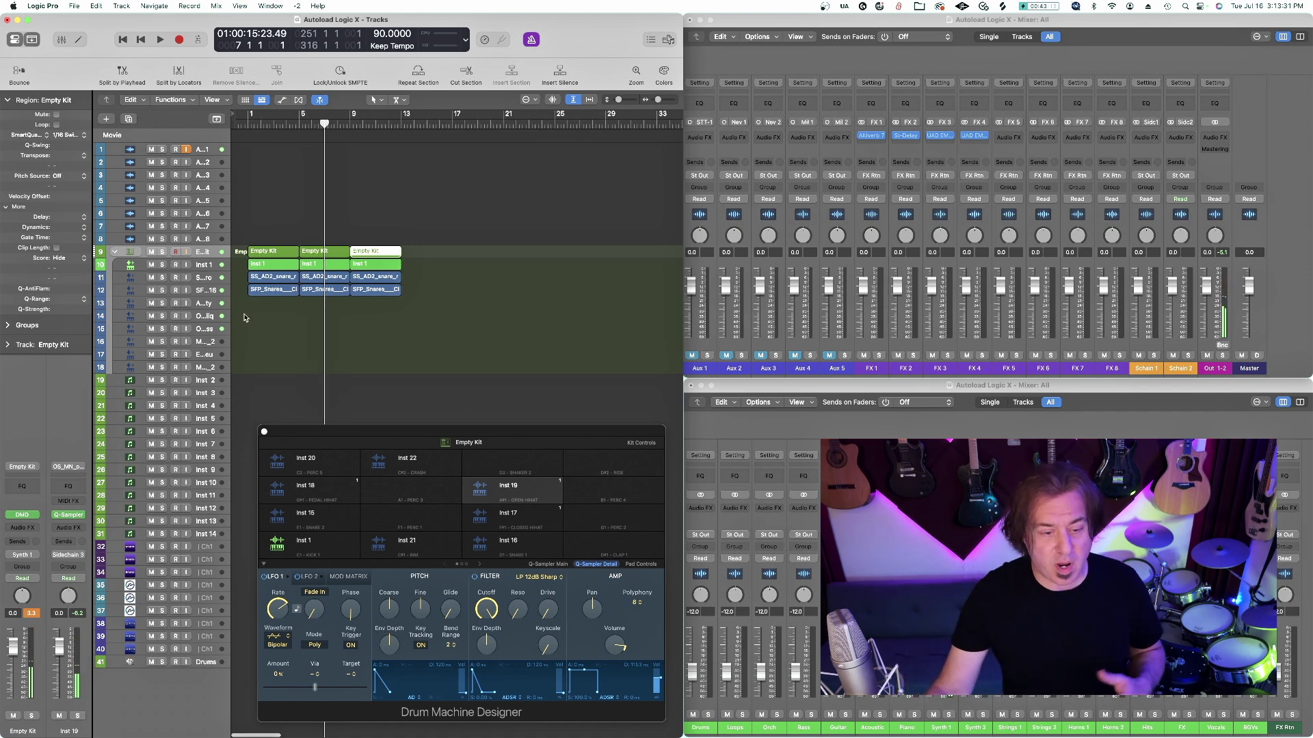
{"action": "scroll", "coordinate": [245, 317], "scroll_direction": "right", "scroll_amount": 1}
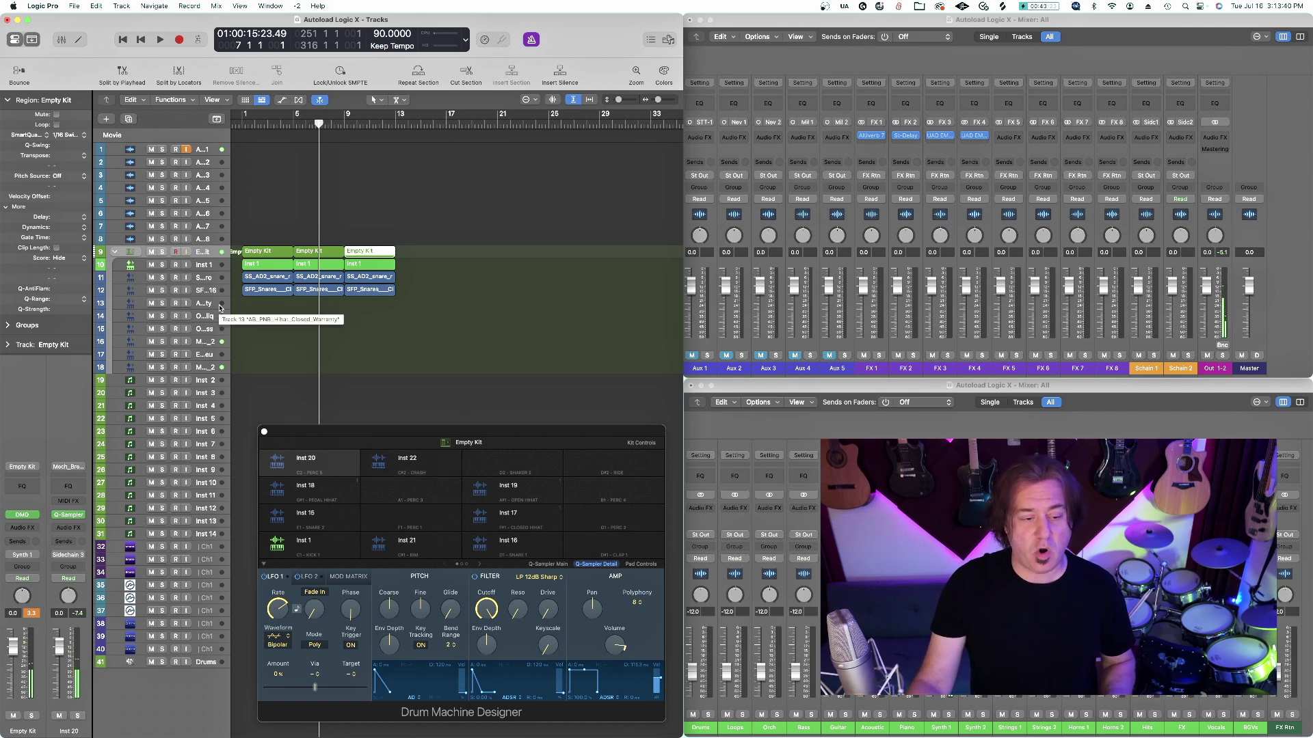
Step: Record a kick part on track 17 from bar 1, then move on to track 18 for the break
{"action": "left_click", "coordinate": [220, 344]}
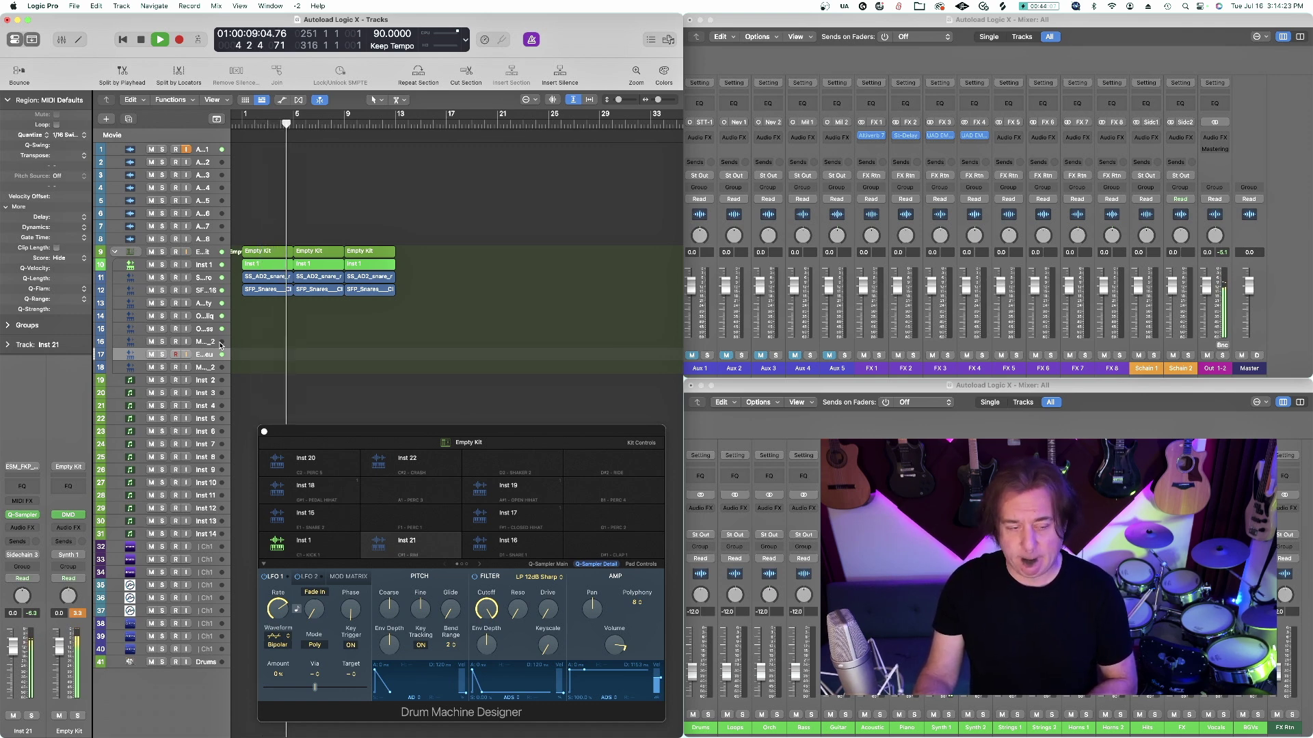
{"action": "key", "text": "shift+r"}
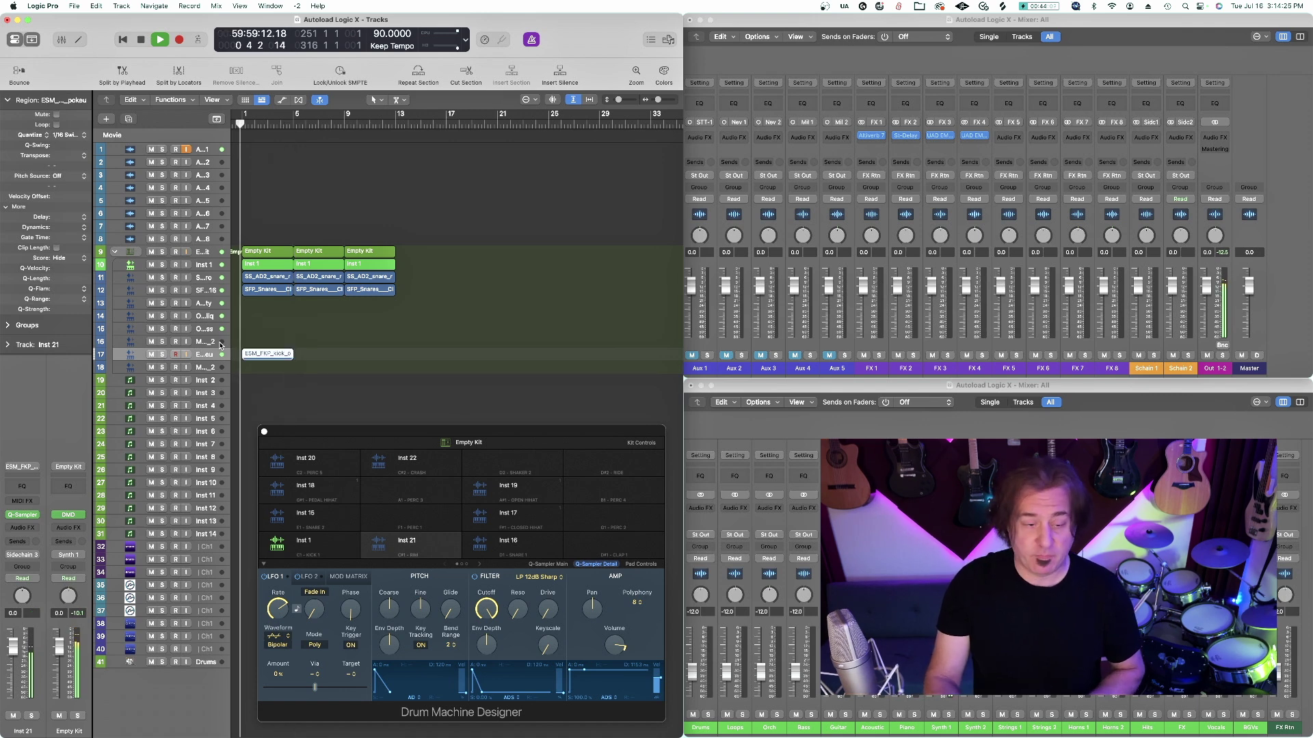
{"action": "key", "text": "Down"}
{"action": "key", "text": "Return"}
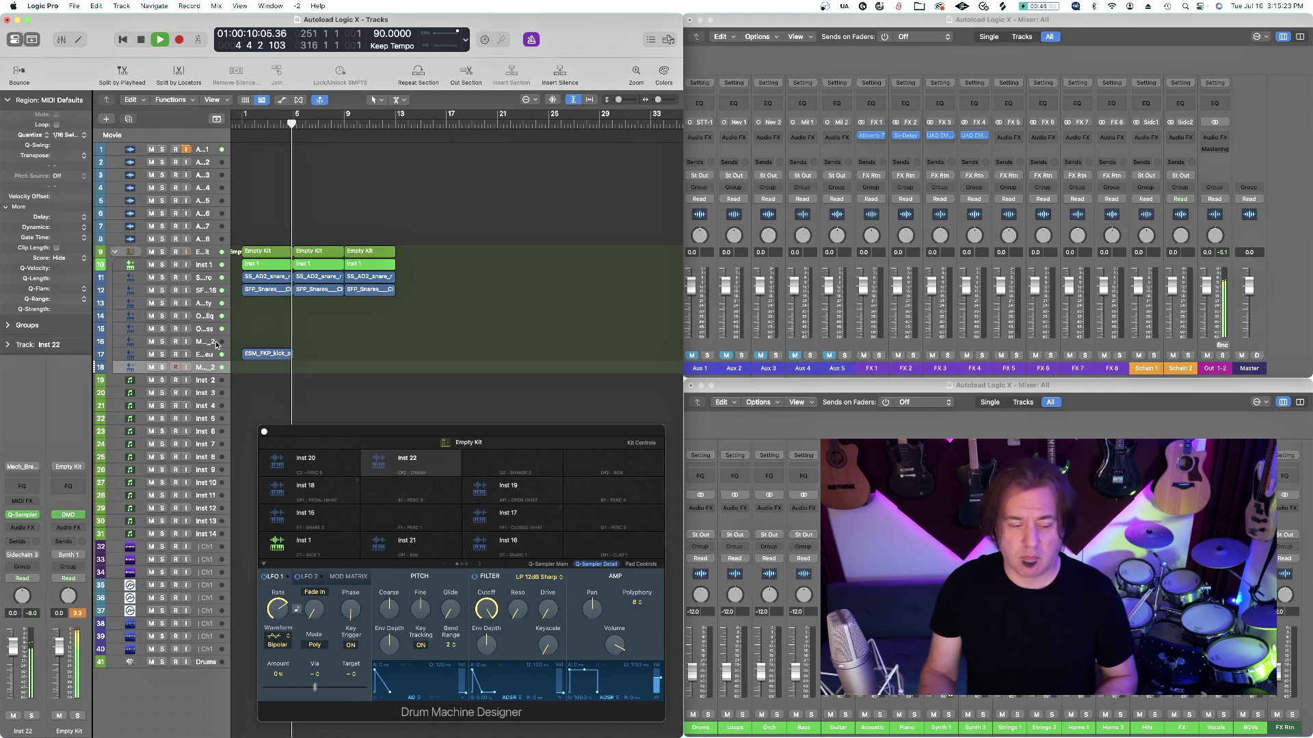
Step: Stop recording and move the kick and break regions on tracks 17 and 18 to bar 5
{"action": "key", "text": "space"}
{"action": "key", "text": "shift+r"}
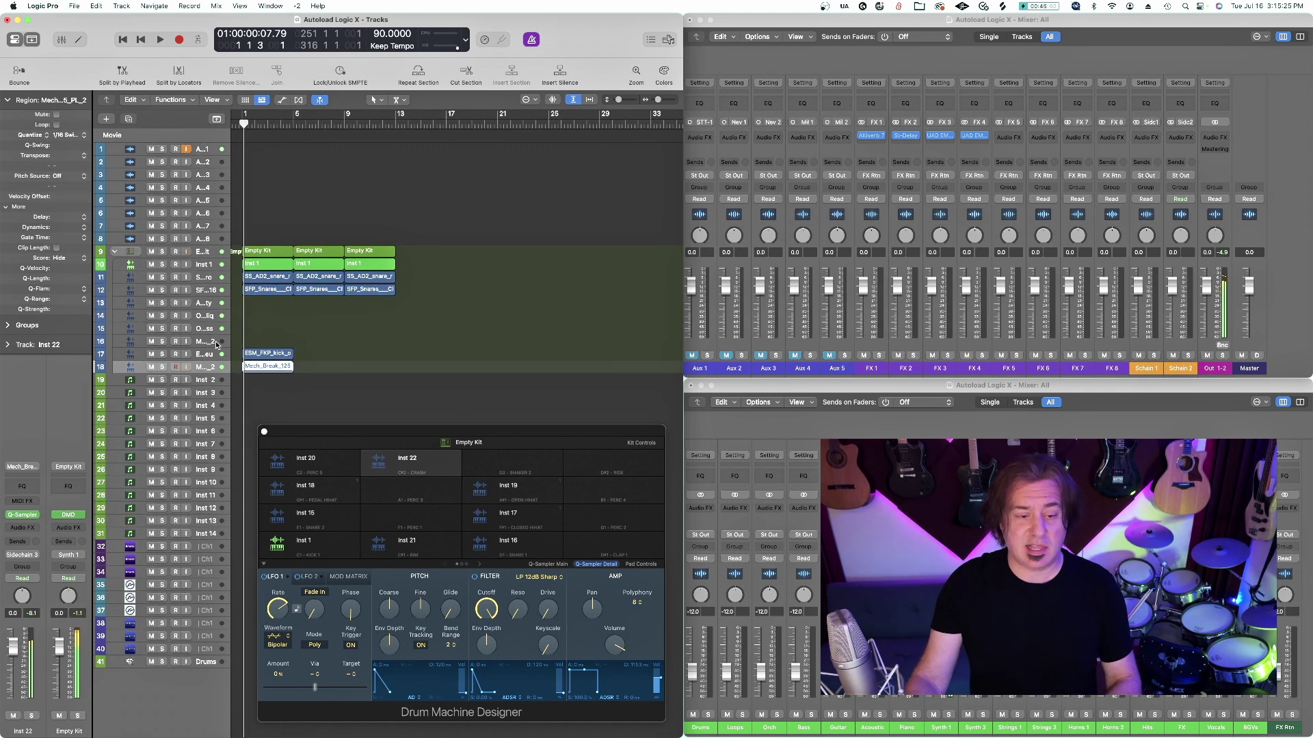
{"action": "left_click", "coordinate": [268, 354], "text": "shift"}
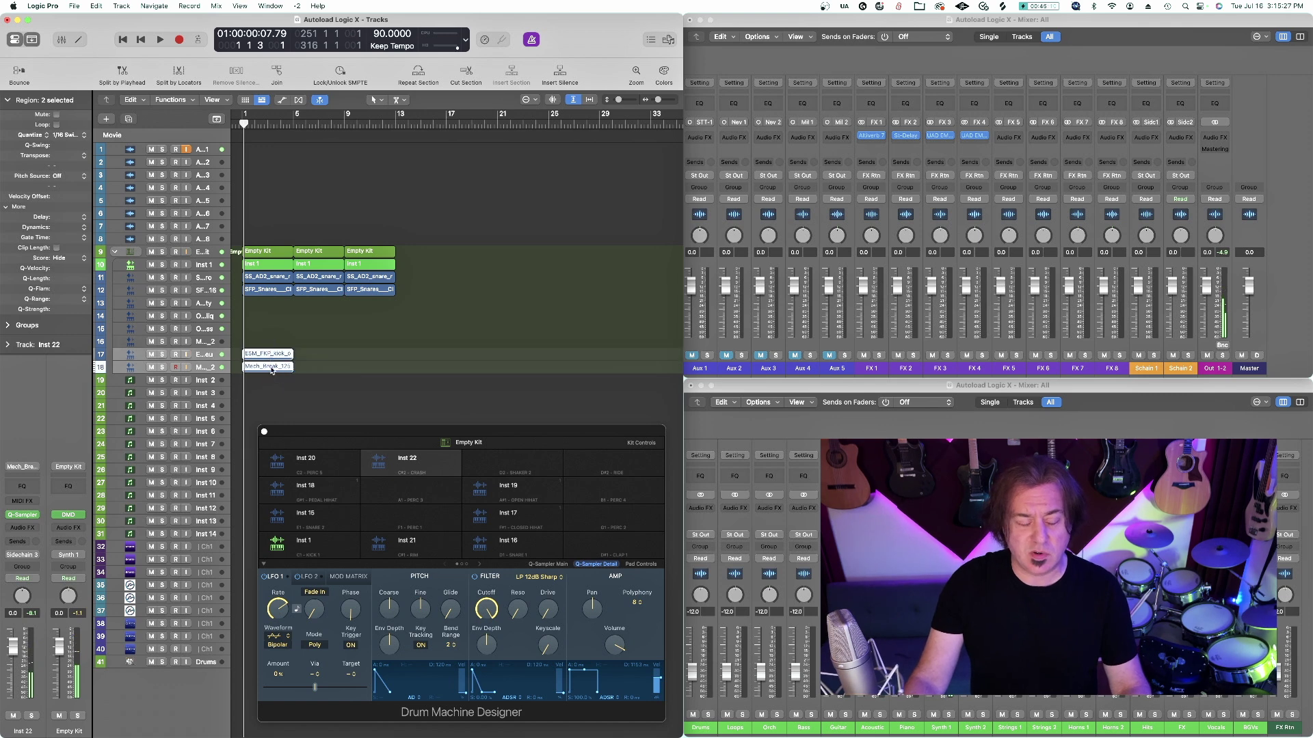
{"action": "left_click_drag", "start_coordinate": [272, 366], "coordinate": [327, 378]}
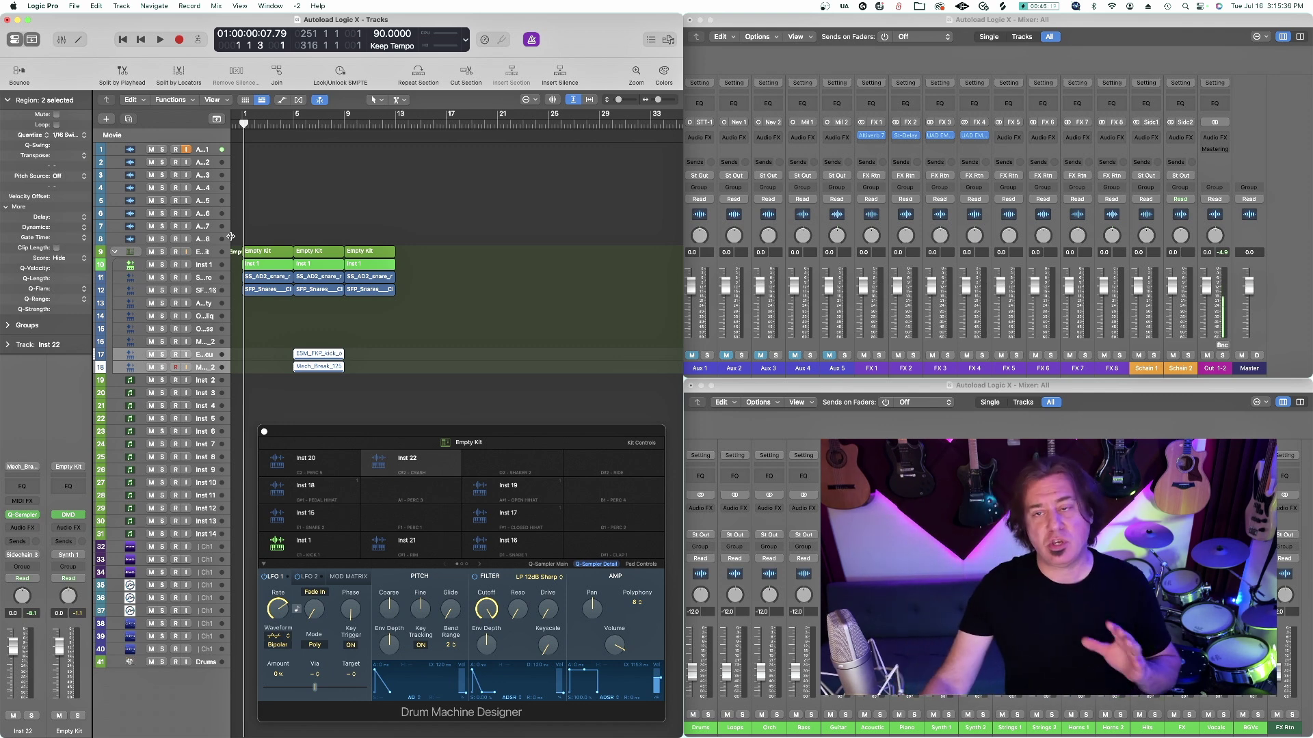
{"action": "scroll", "coordinate": [230, 236], "scroll_direction": "right", "scroll_amount": 1}
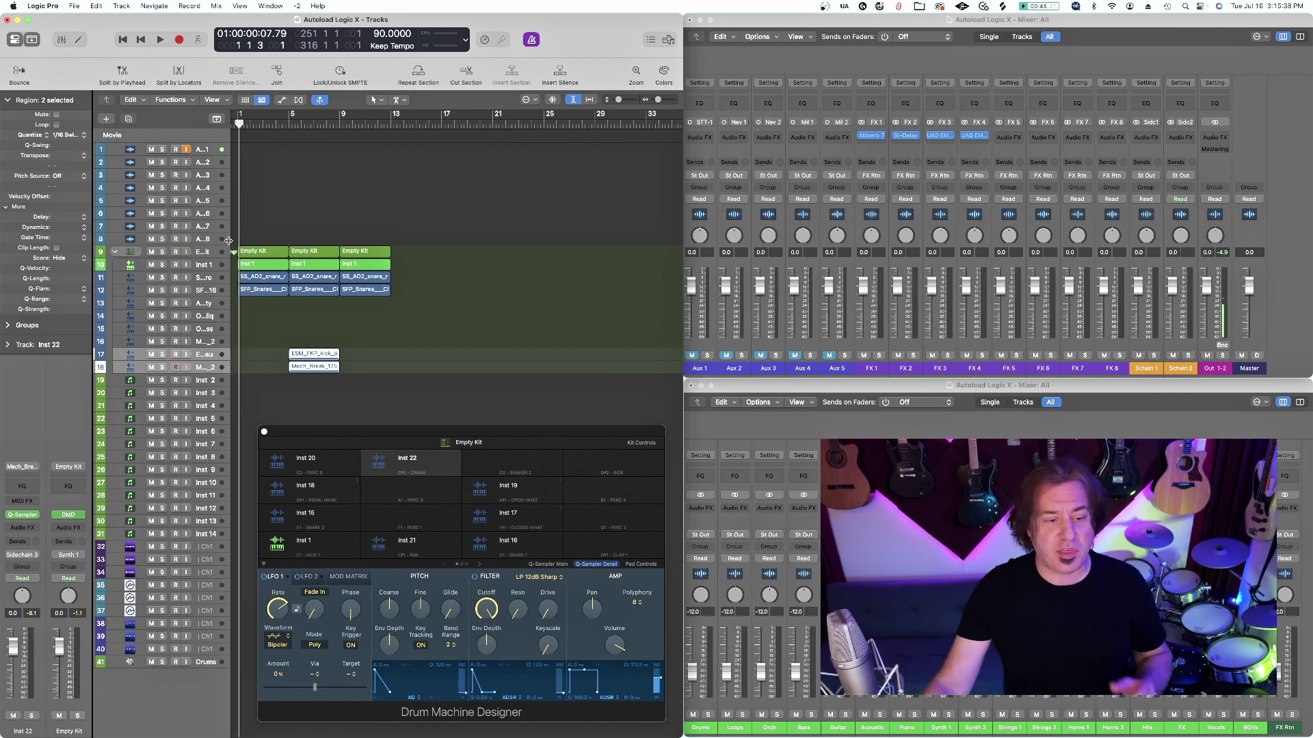
{"action": "scroll", "coordinate": [211, 242], "scroll_direction": "left", "scroll_amount": 1}
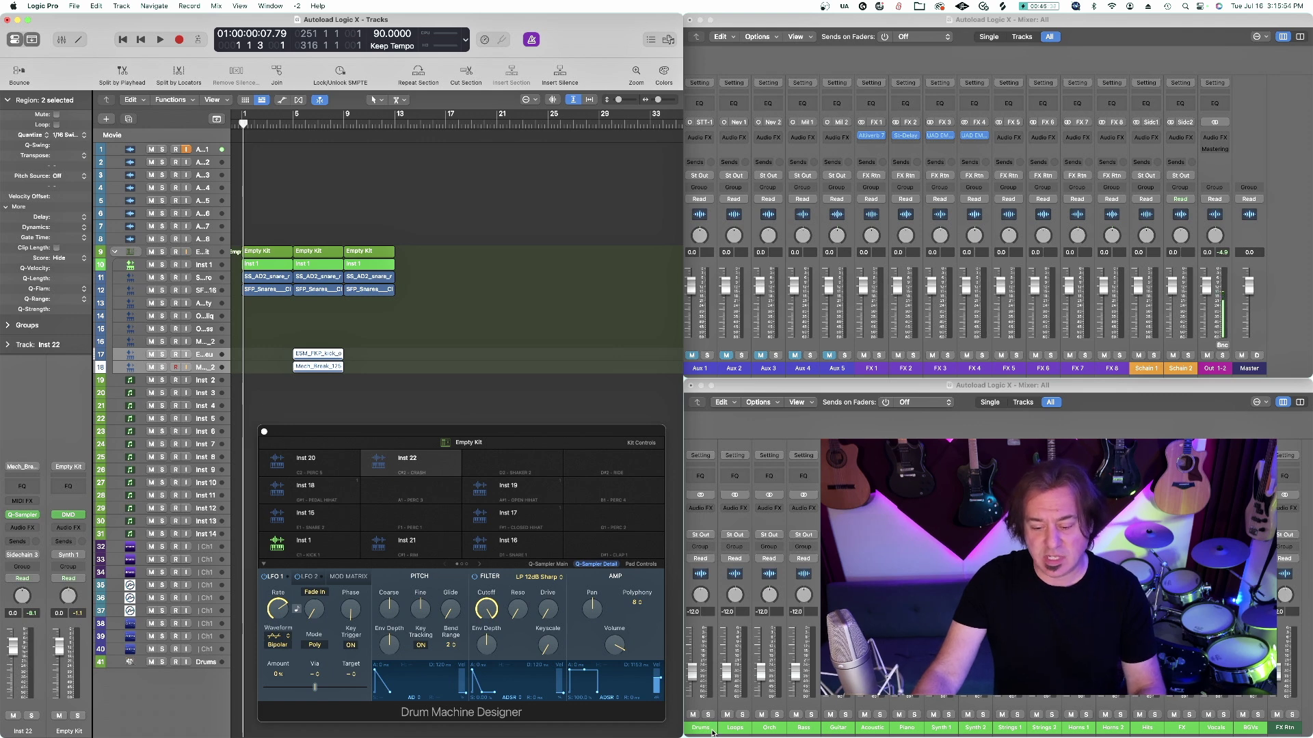
{"action": "left_click", "coordinate": [203, 267]}
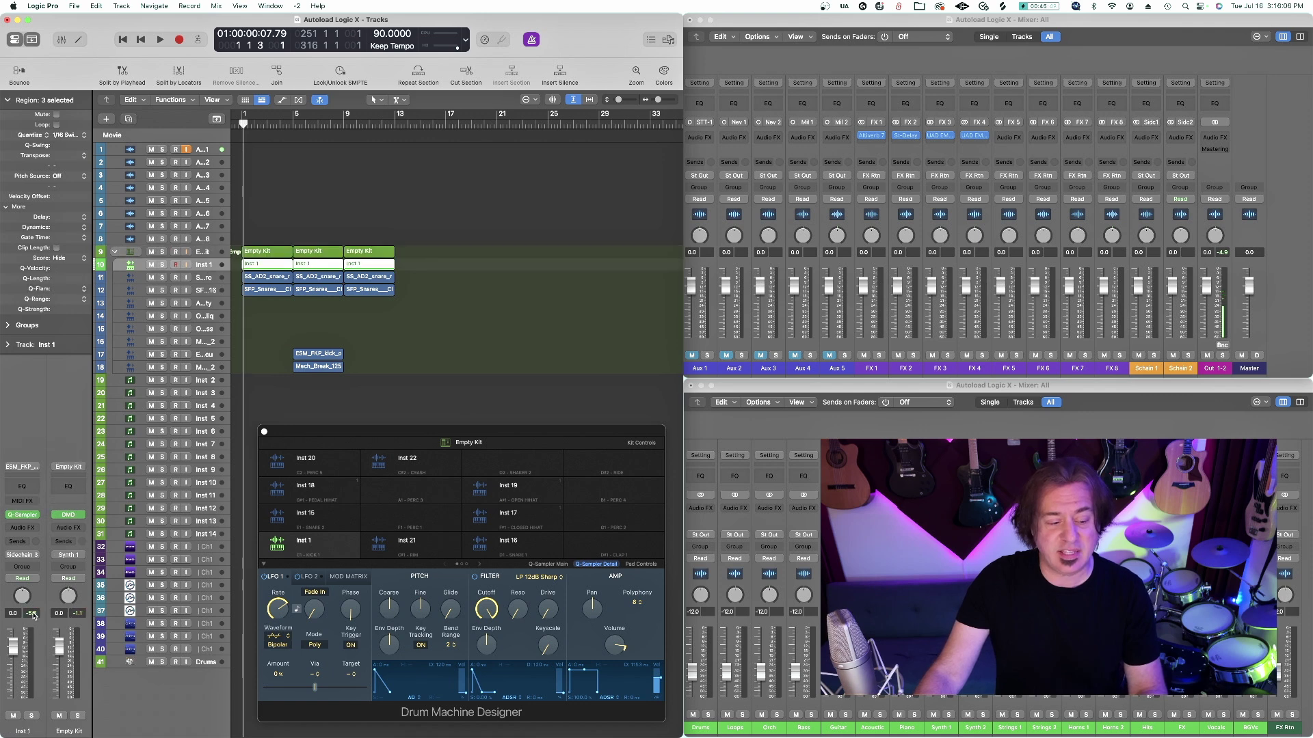
Step: Rename the Drums bus channel to Kick
{"action": "left_click", "coordinate": [21, 555]}
{"action": "mouse_move", "coordinate": [28, 599]}
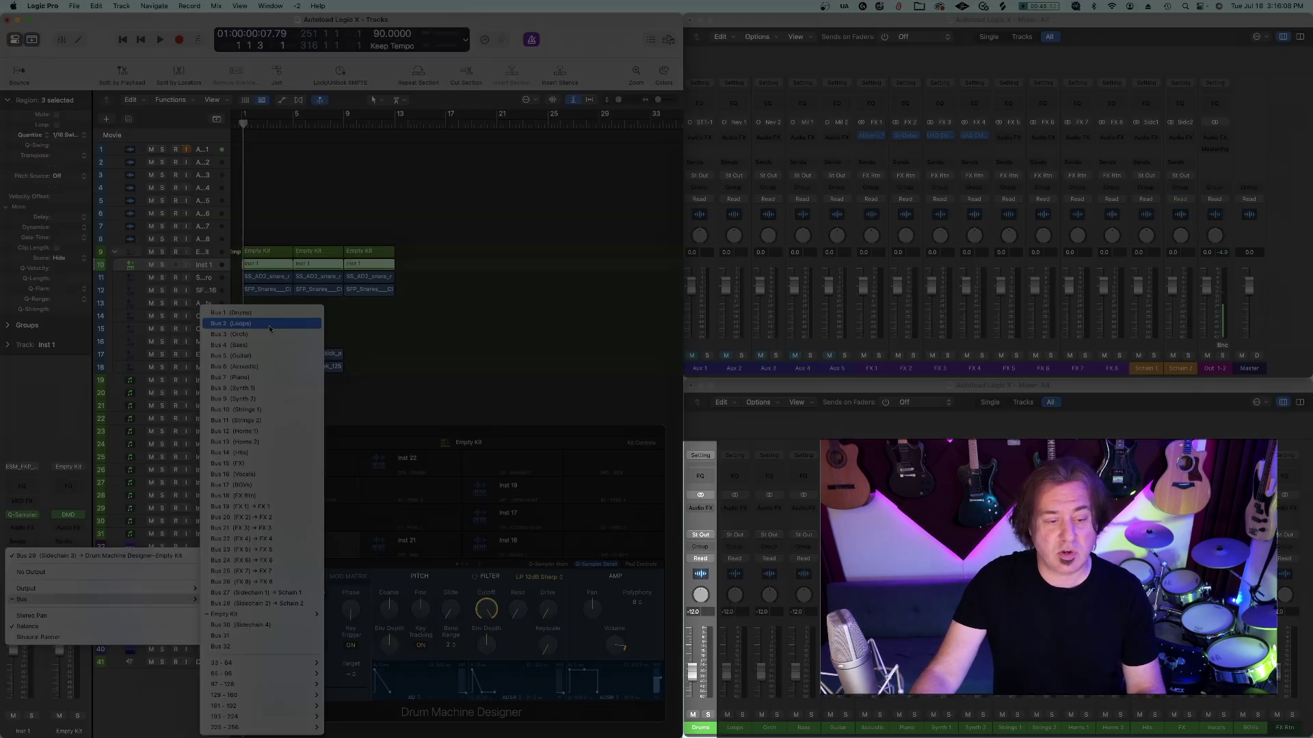
{"action": "left_click", "coordinate": [194, 248]}
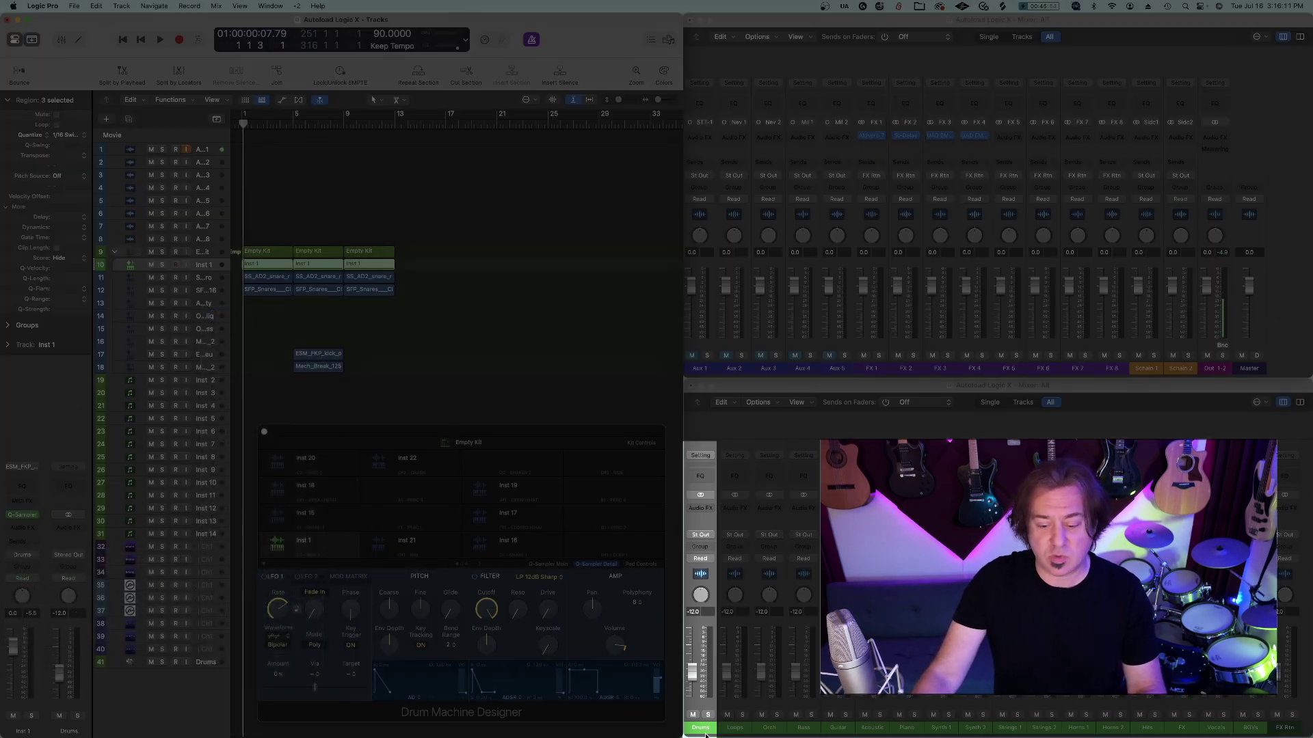
{"action": "double_click", "coordinate": [700, 727]}
{"action": "type", "text": "Kic"}
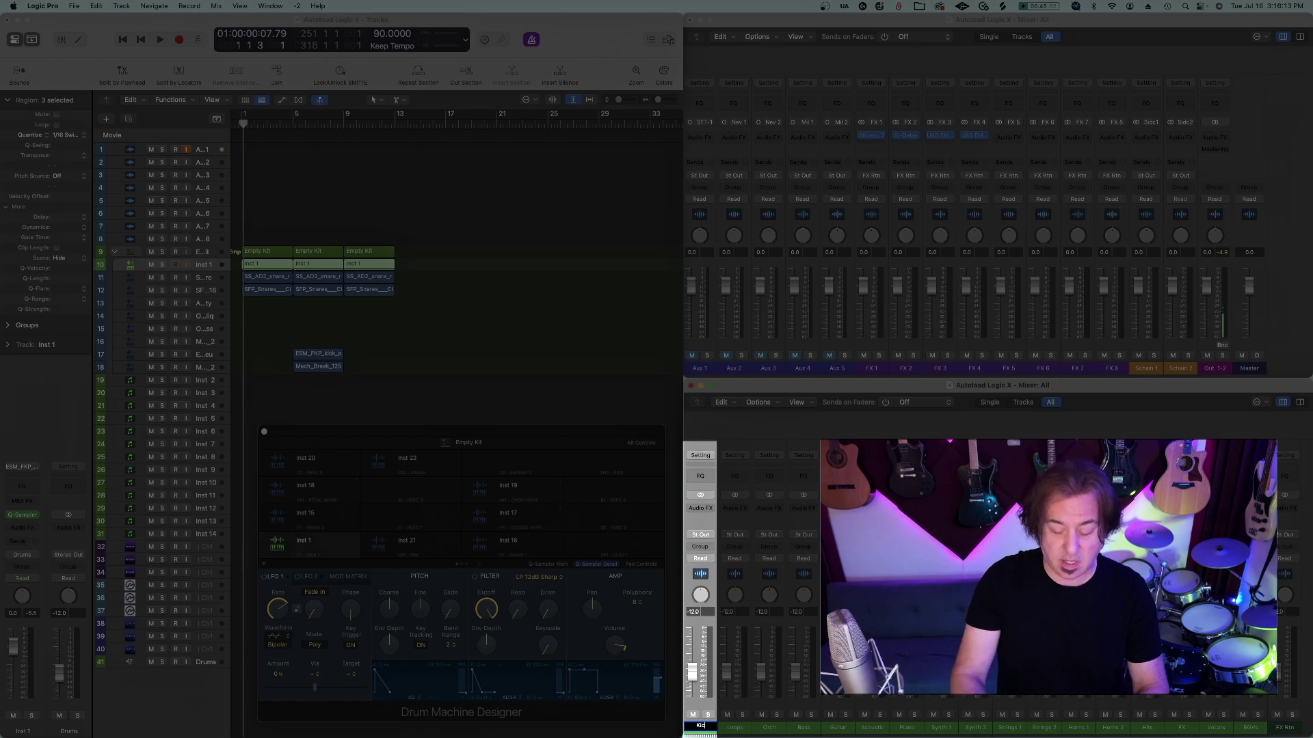
{"action": "type", "text": "k"}
{"action": "key", "text": "Return"}
Step: Route both snare tracks to Bus 2 and rename that channel Snare
{"action": "left_click", "coordinate": [202, 280]}
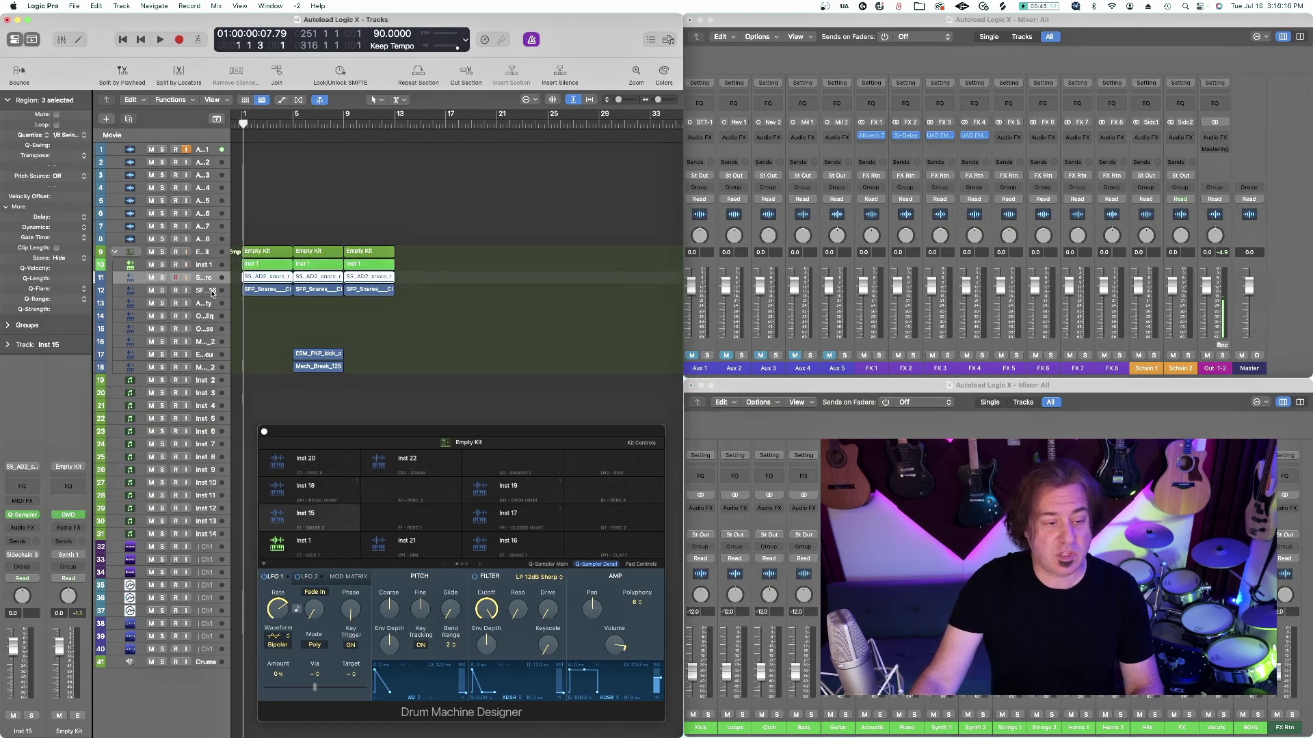
{"action": "left_click", "coordinate": [213, 292], "text": "shift"}
{"action": "left_click", "coordinate": [23, 554]}
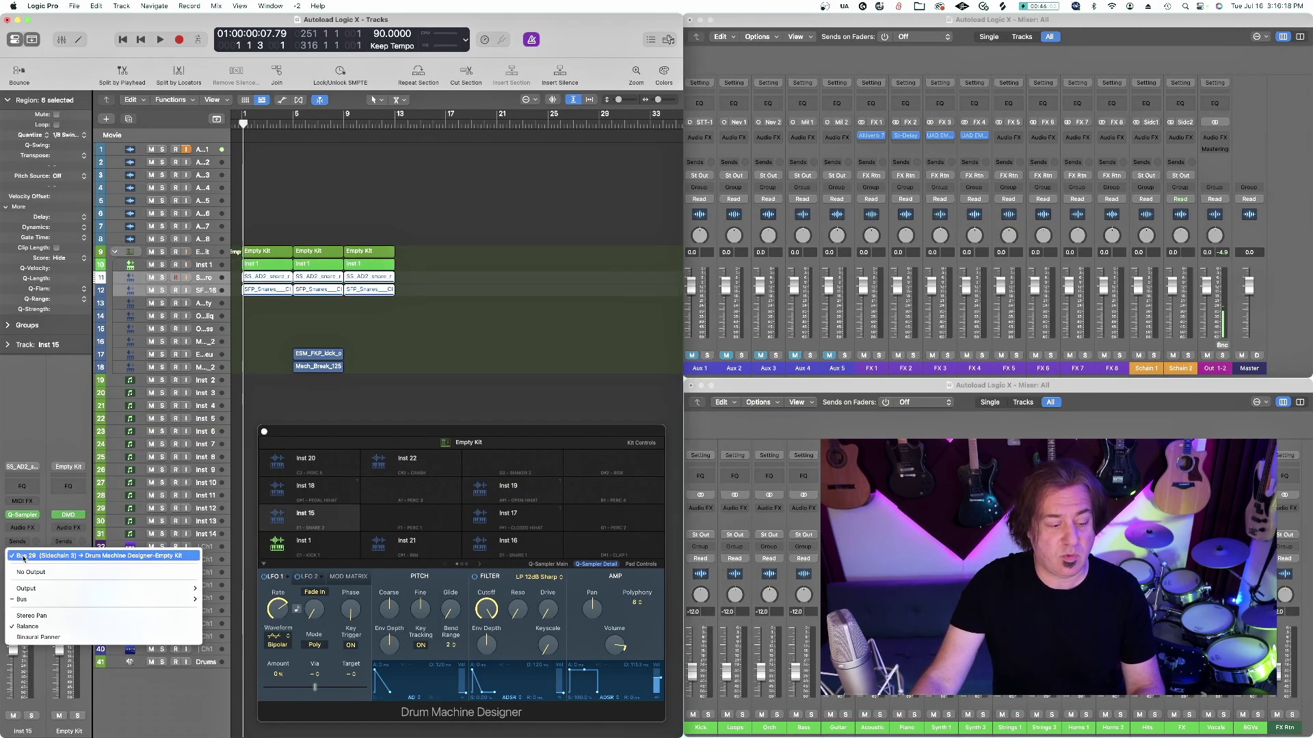
{"action": "mouse_move", "coordinate": [103, 599]}
{"action": "left_click", "coordinate": [238, 323]}
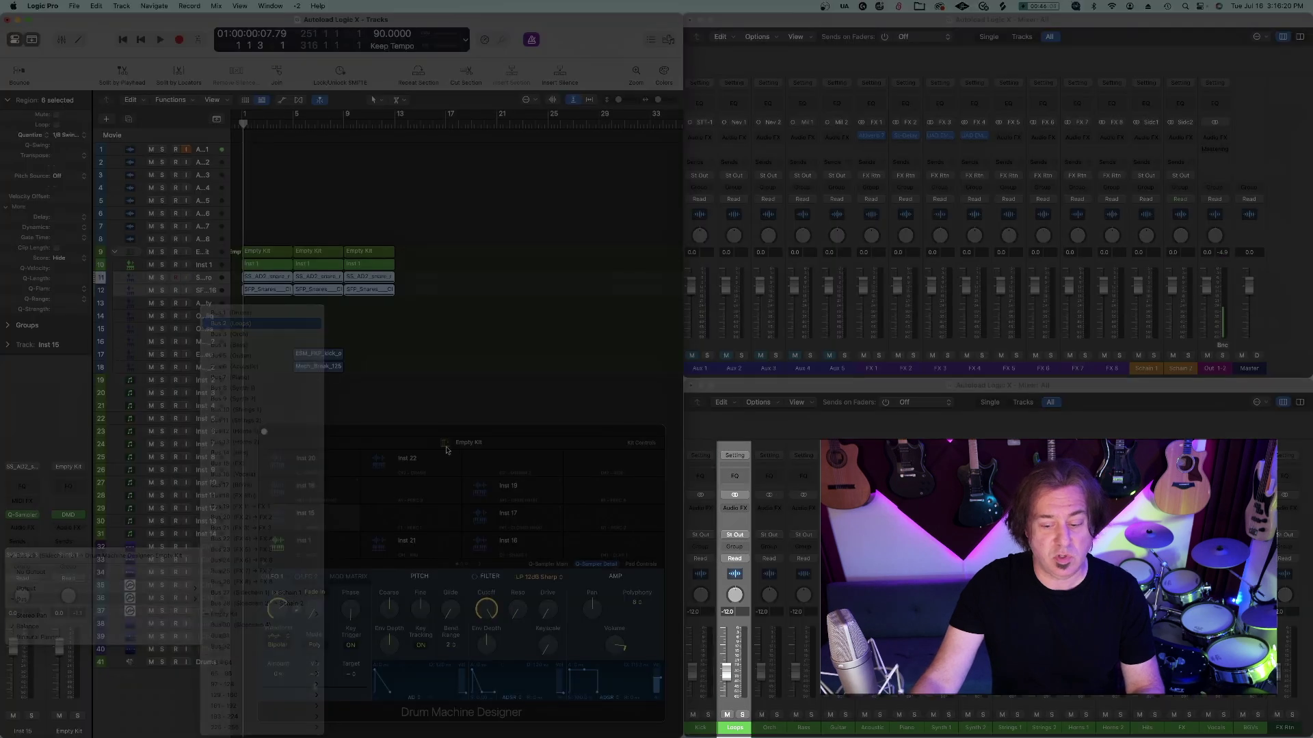
{"action": "double_click", "coordinate": [733, 727]}
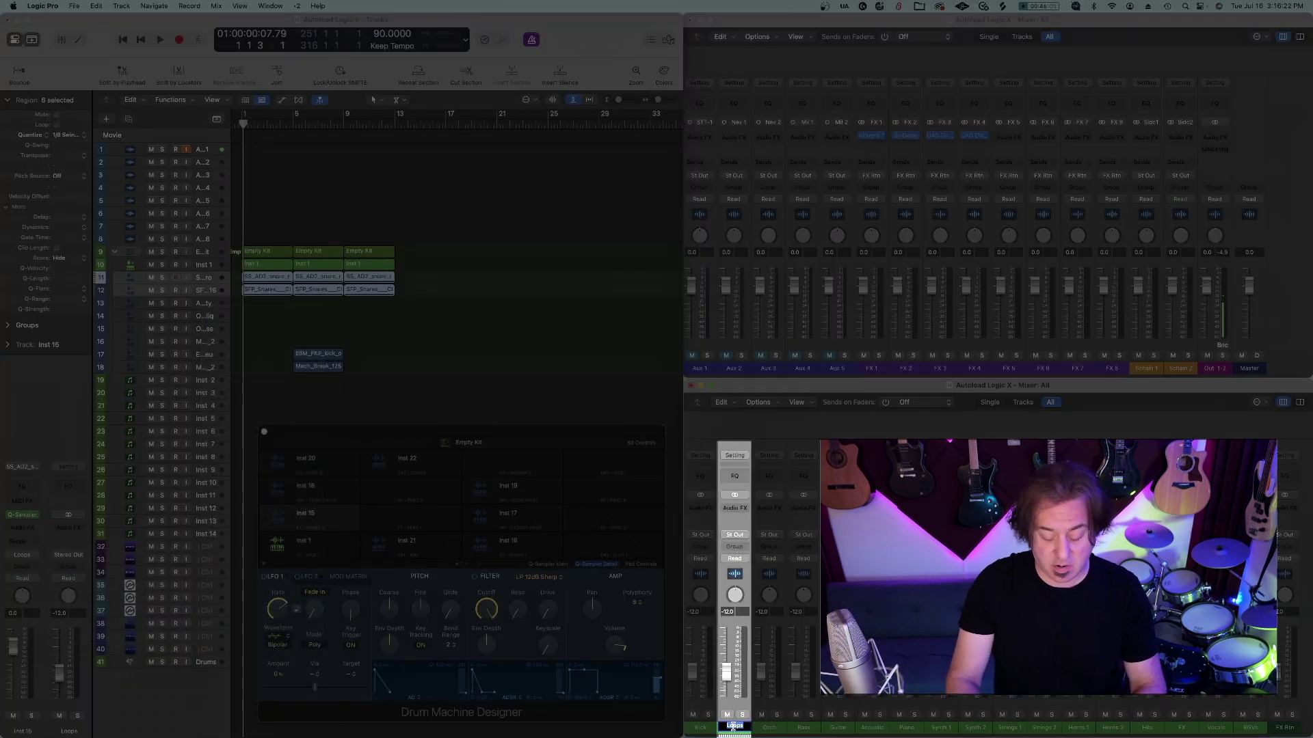
{"action": "type", "text": "Snare"}
{"action": "key", "text": "Return"}
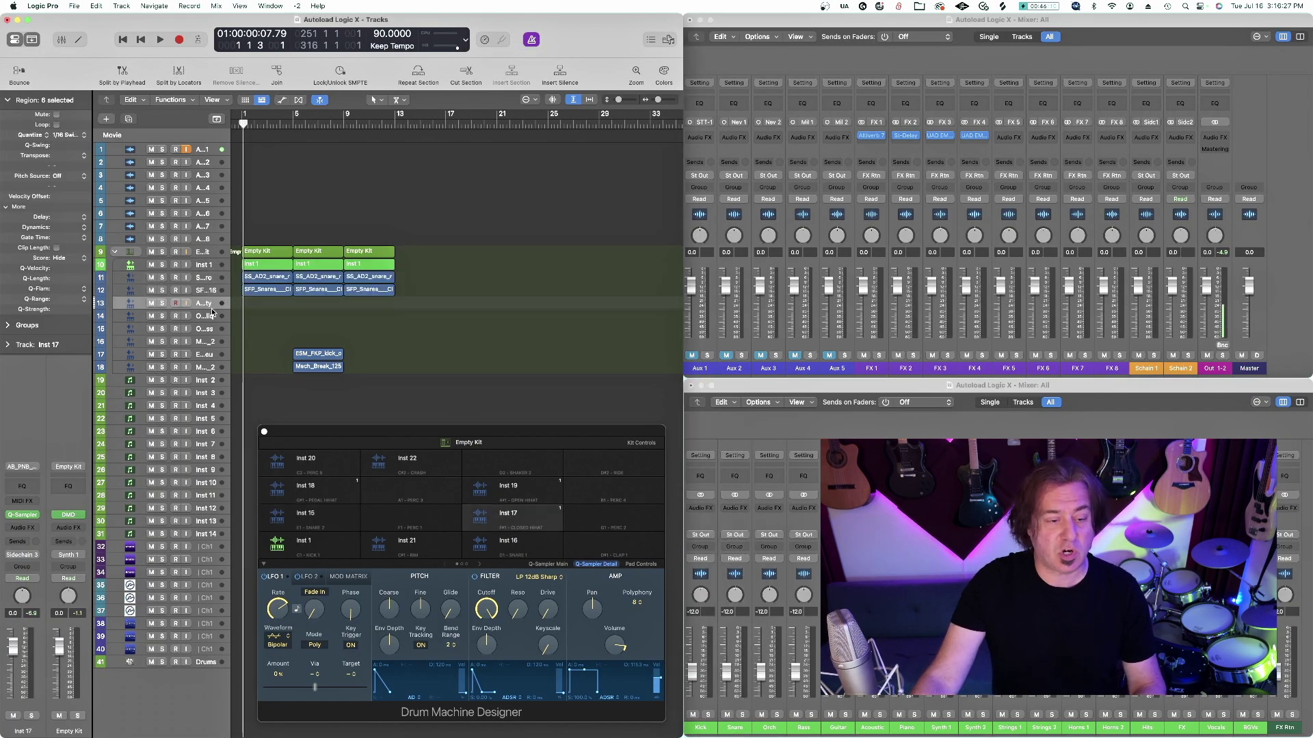
Step: Route the Inst 17 hi-hat track to Bus 3 and rename that channel Hats
{"action": "left_click", "coordinate": [217, 338]}
{"action": "left_click", "coordinate": [219, 306]}
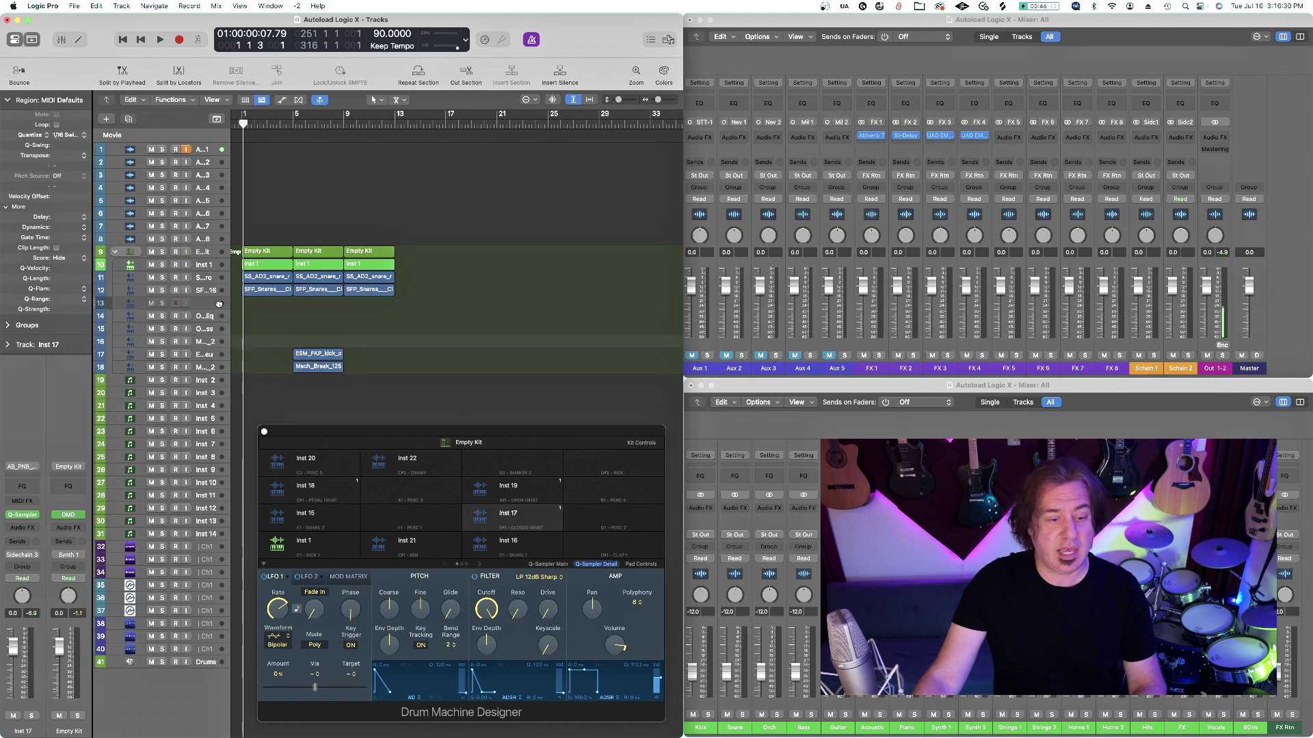
{"action": "left_click", "coordinate": [34, 556]}
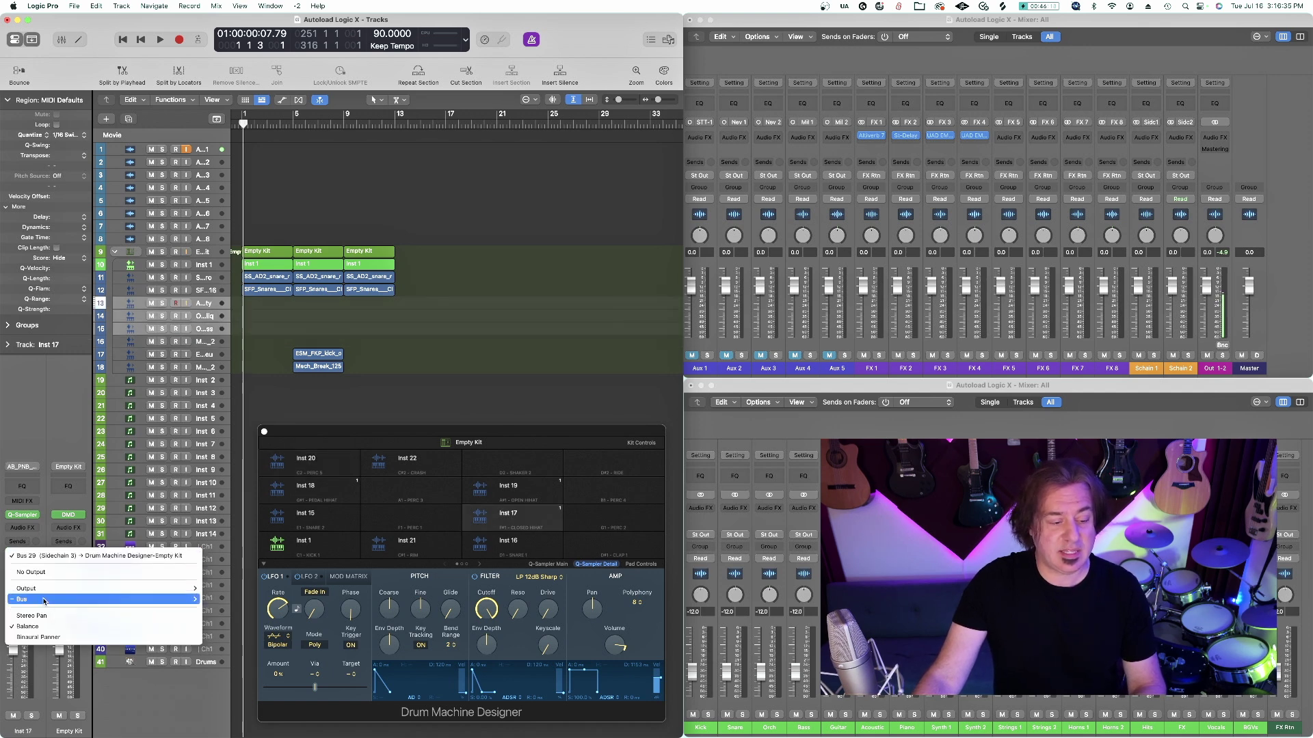
{"action": "mouse_move", "coordinate": [103, 600]}
{"action": "left_click", "coordinate": [275, 334]}
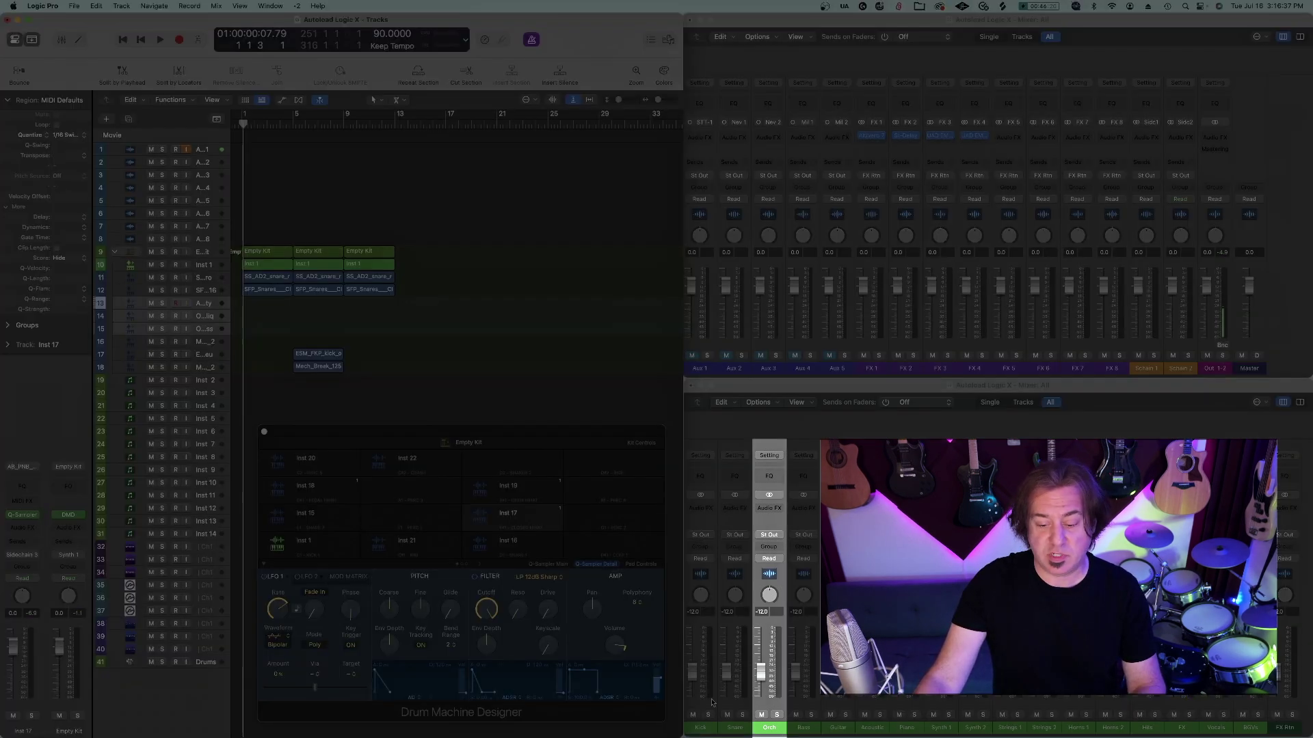
{"action": "double_click", "coordinate": [769, 728]}
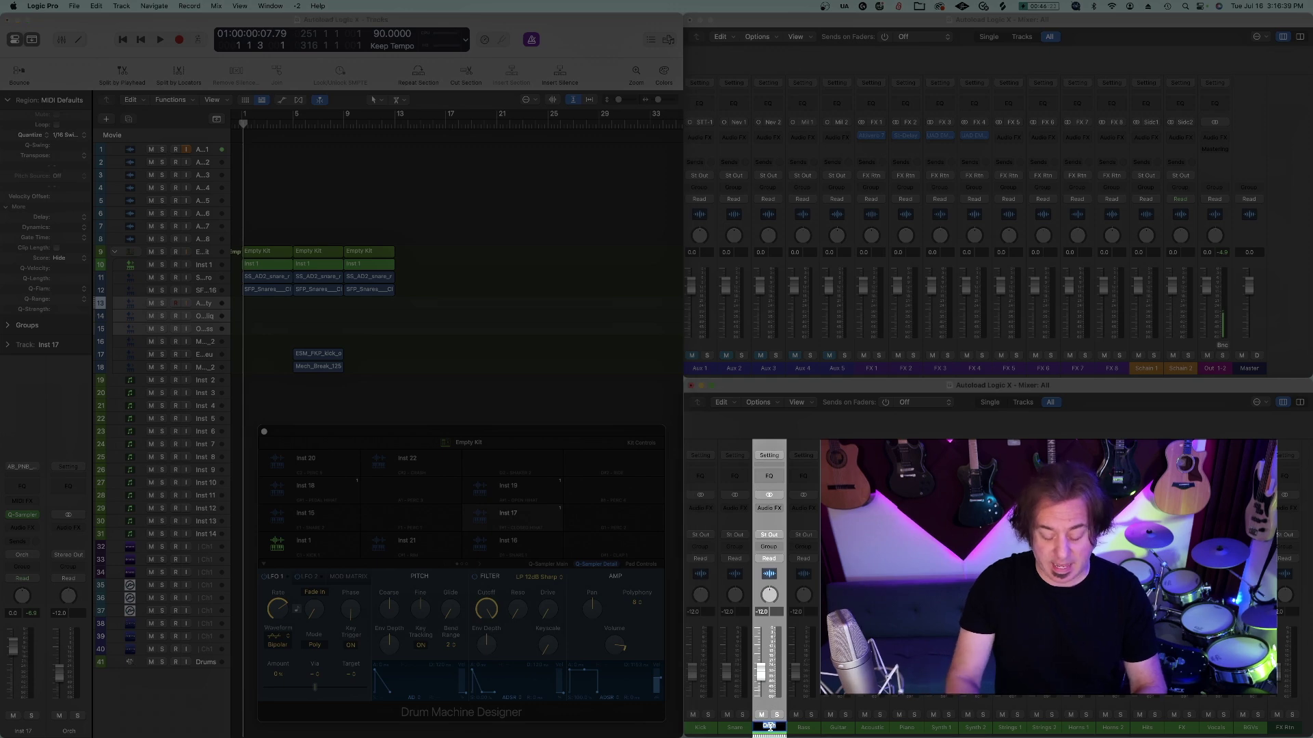
{"action": "type", "text": "Hats"}
{"action": "key", "text": "Return"}
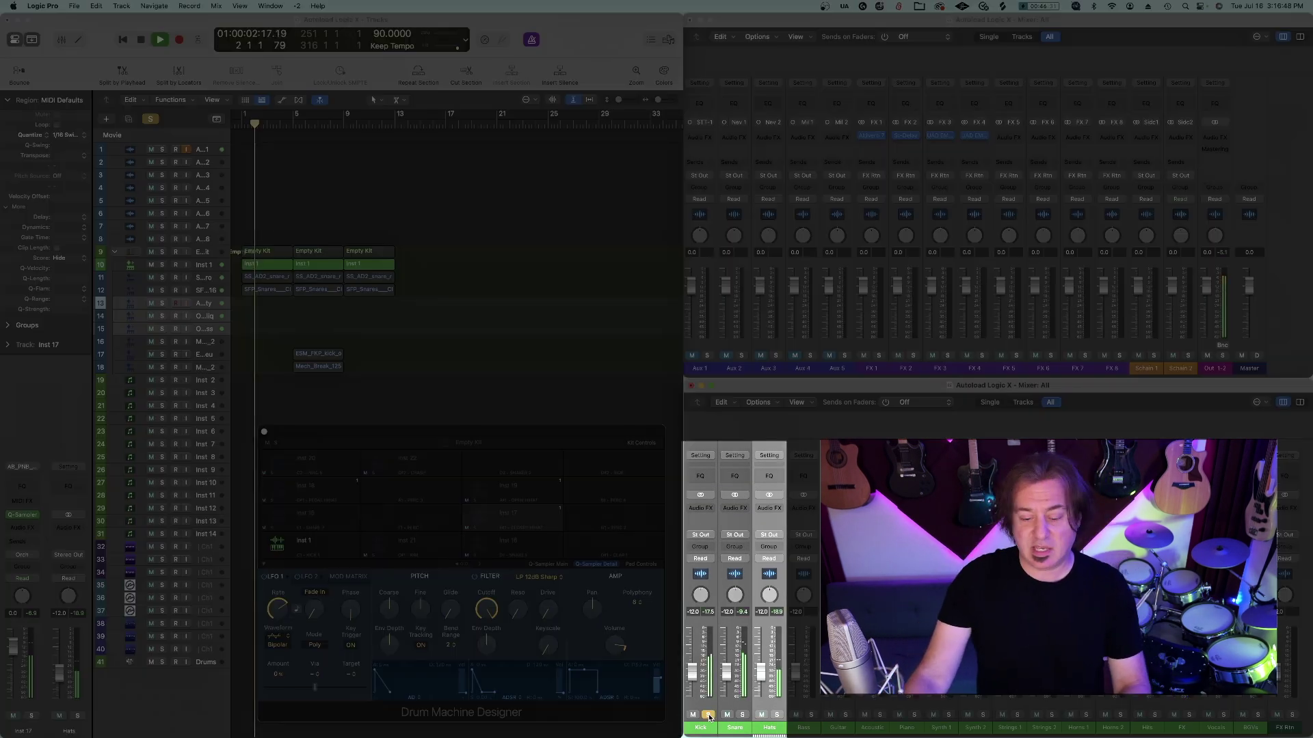
Step: Play the groove while soloing the Kick, Snare and Hats channels in turn, then stop
{"action": "left_click", "coordinate": [709, 715]}
{"action": "key", "text": "space"}
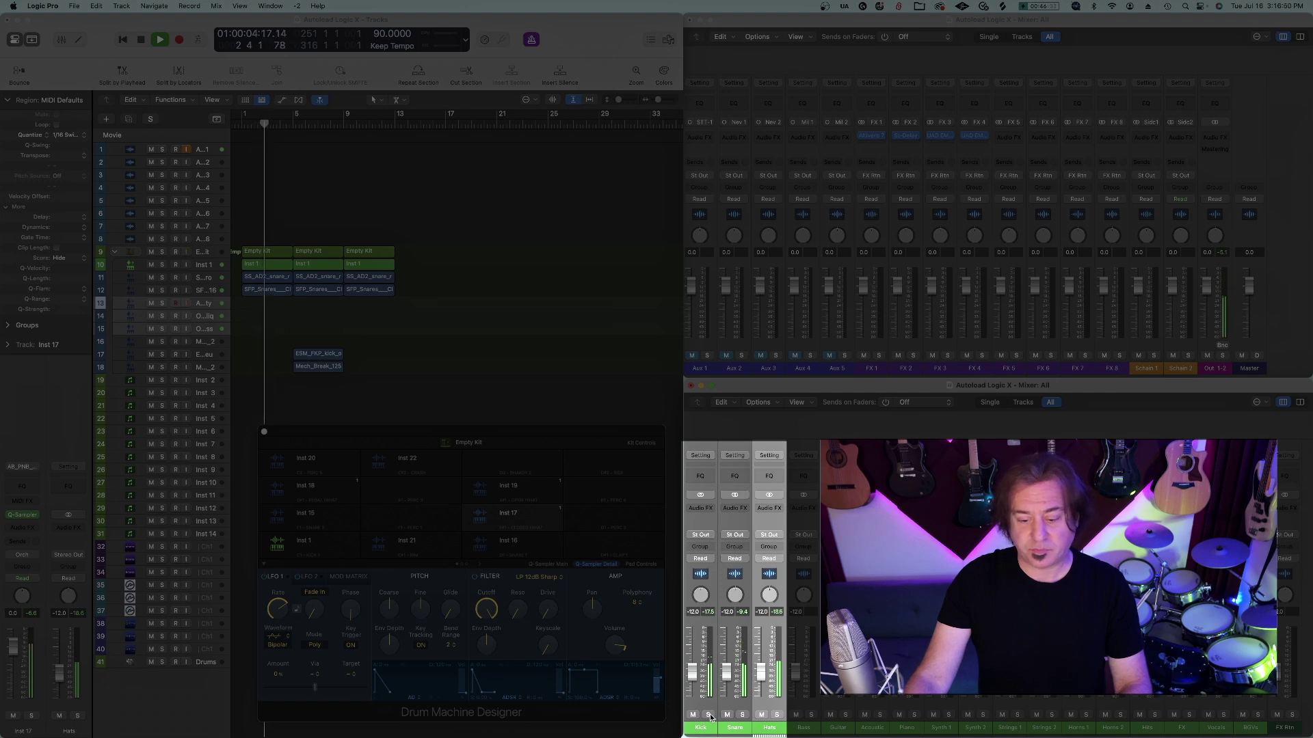
{"action": "left_click", "coordinate": [710, 717]}
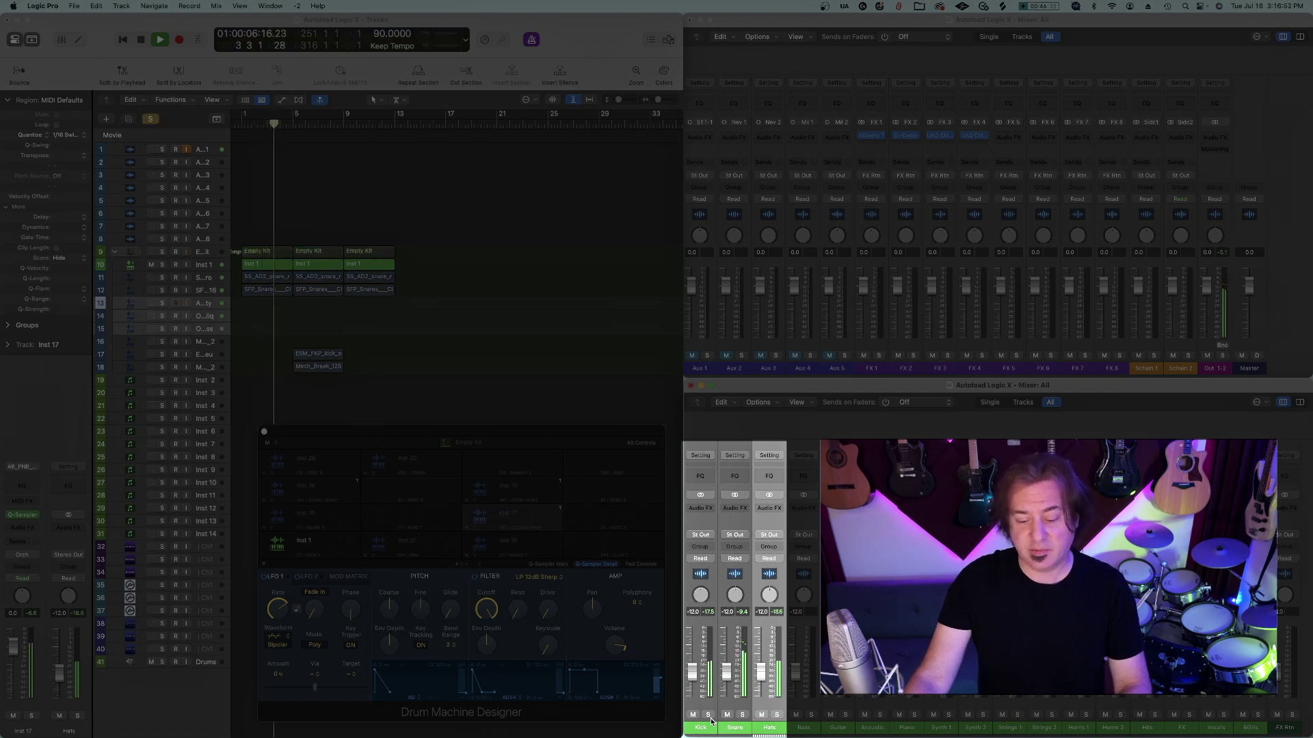
{"action": "left_click", "coordinate": [741, 716]}
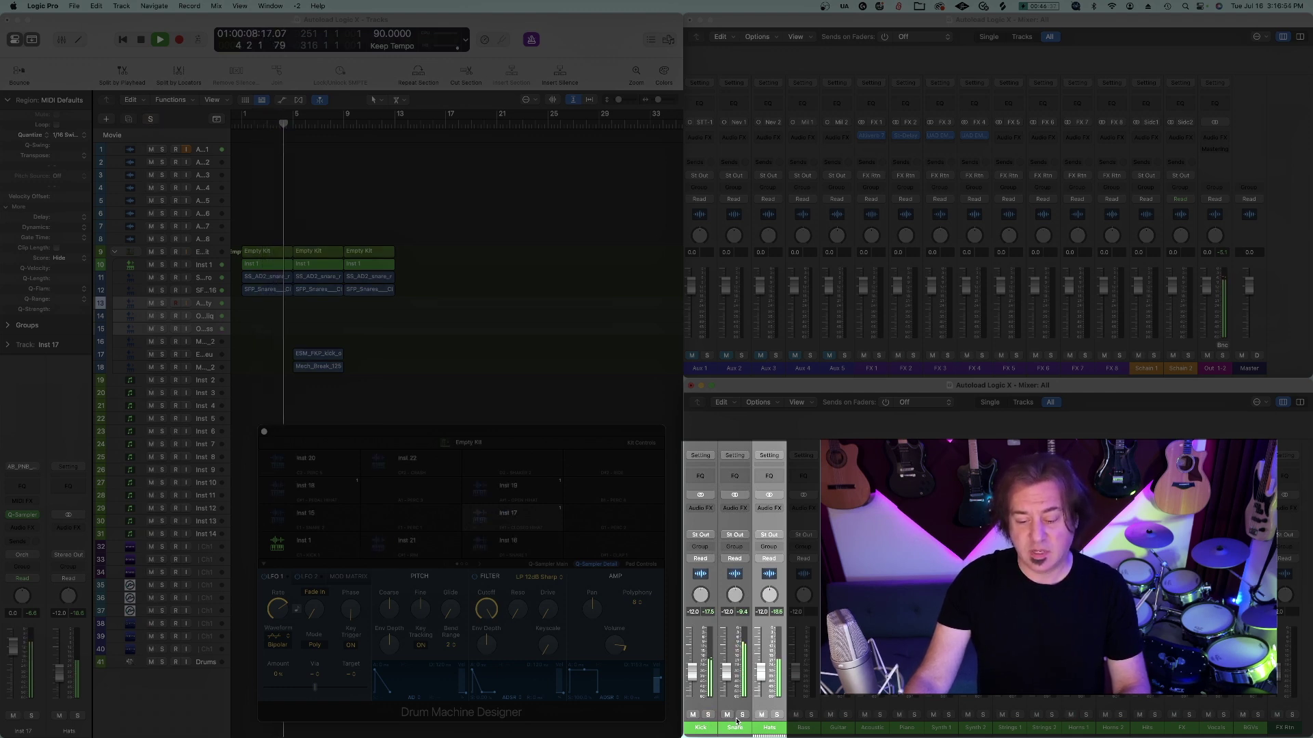
{"action": "left_click", "coordinate": [742, 716]}
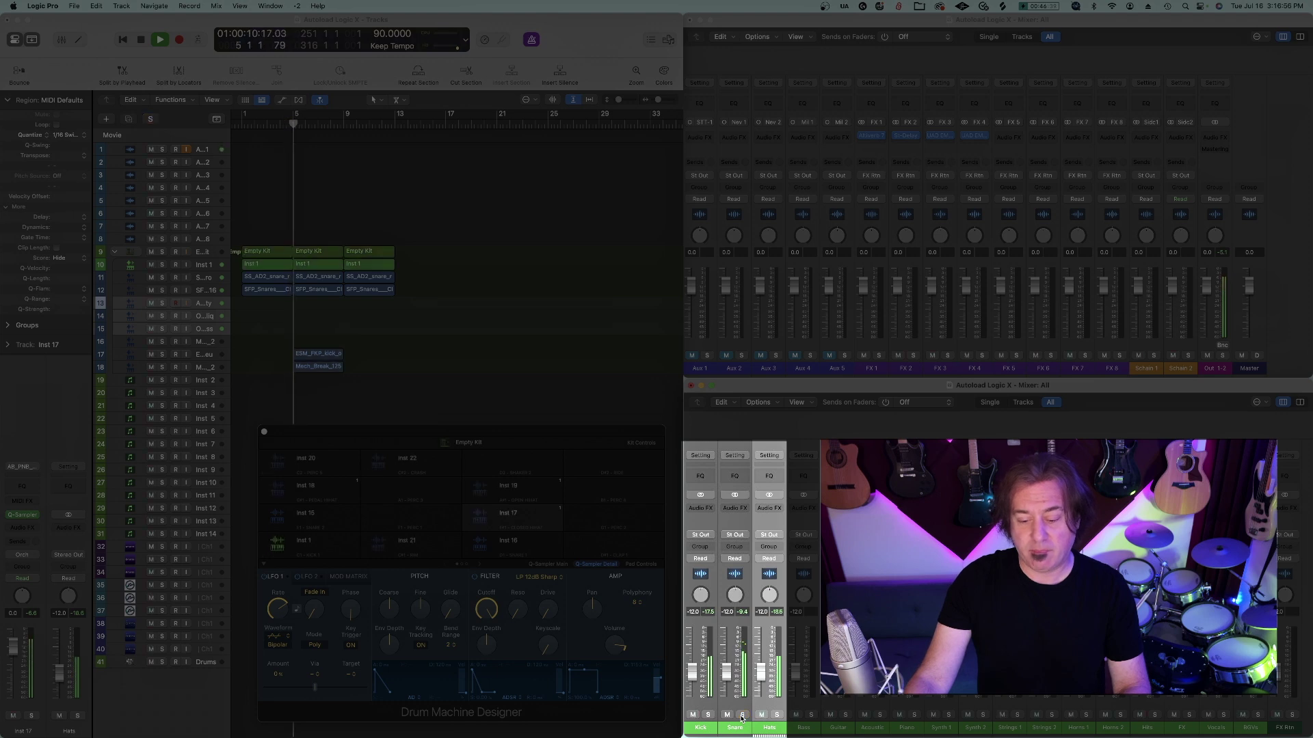
{"action": "left_click", "coordinate": [777, 715]}
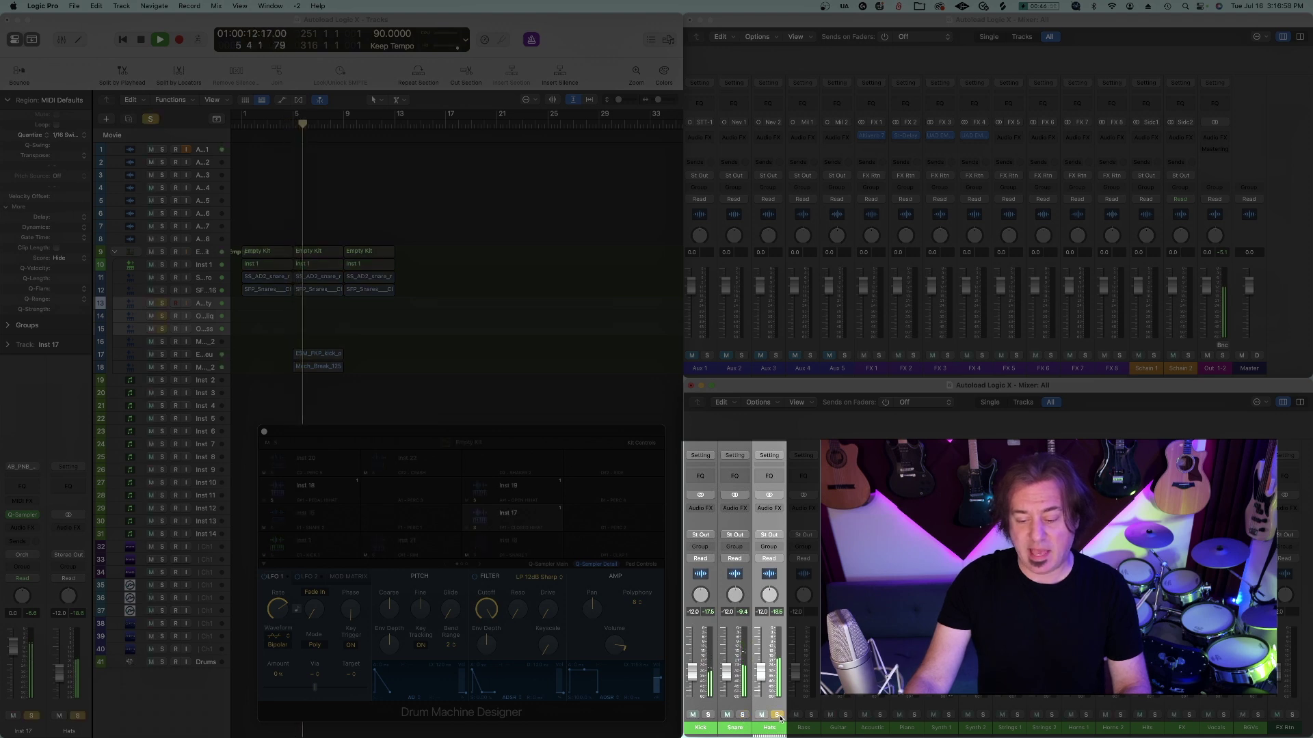
{"action": "left_click", "coordinate": [778, 715]}
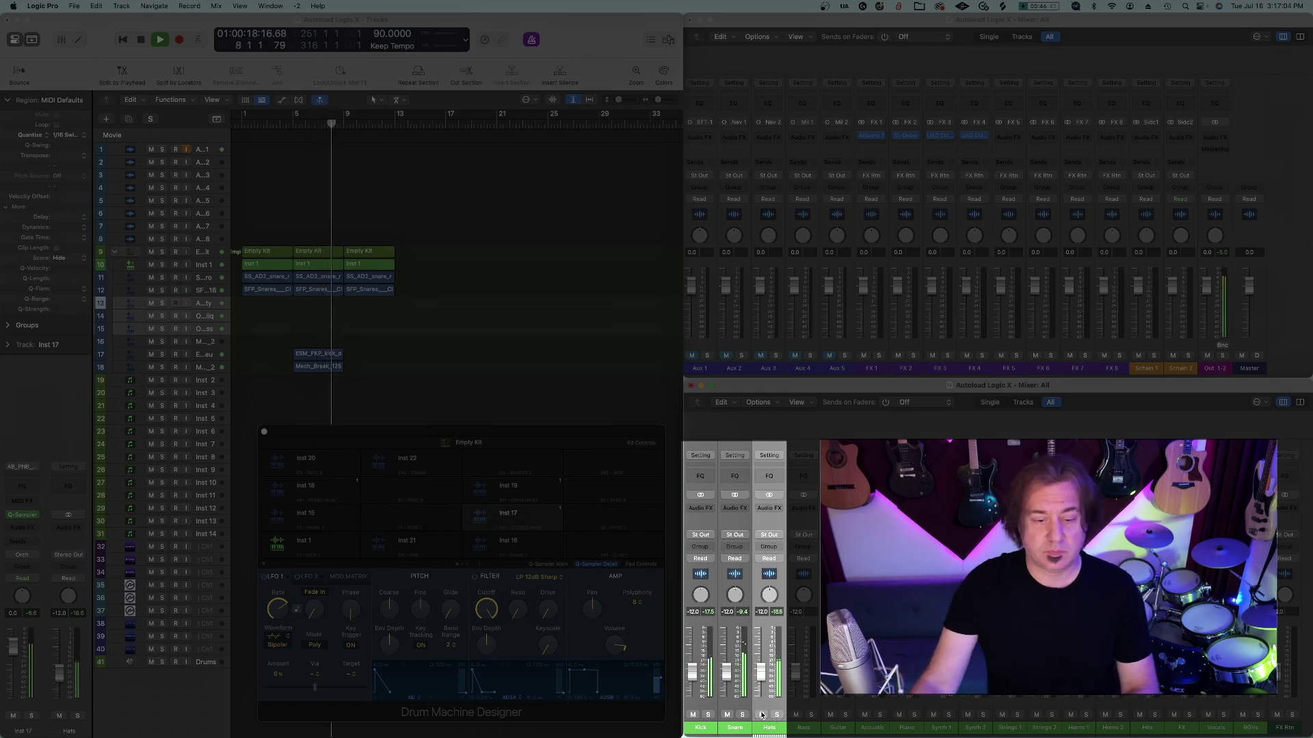
{"action": "key", "text": "space"}
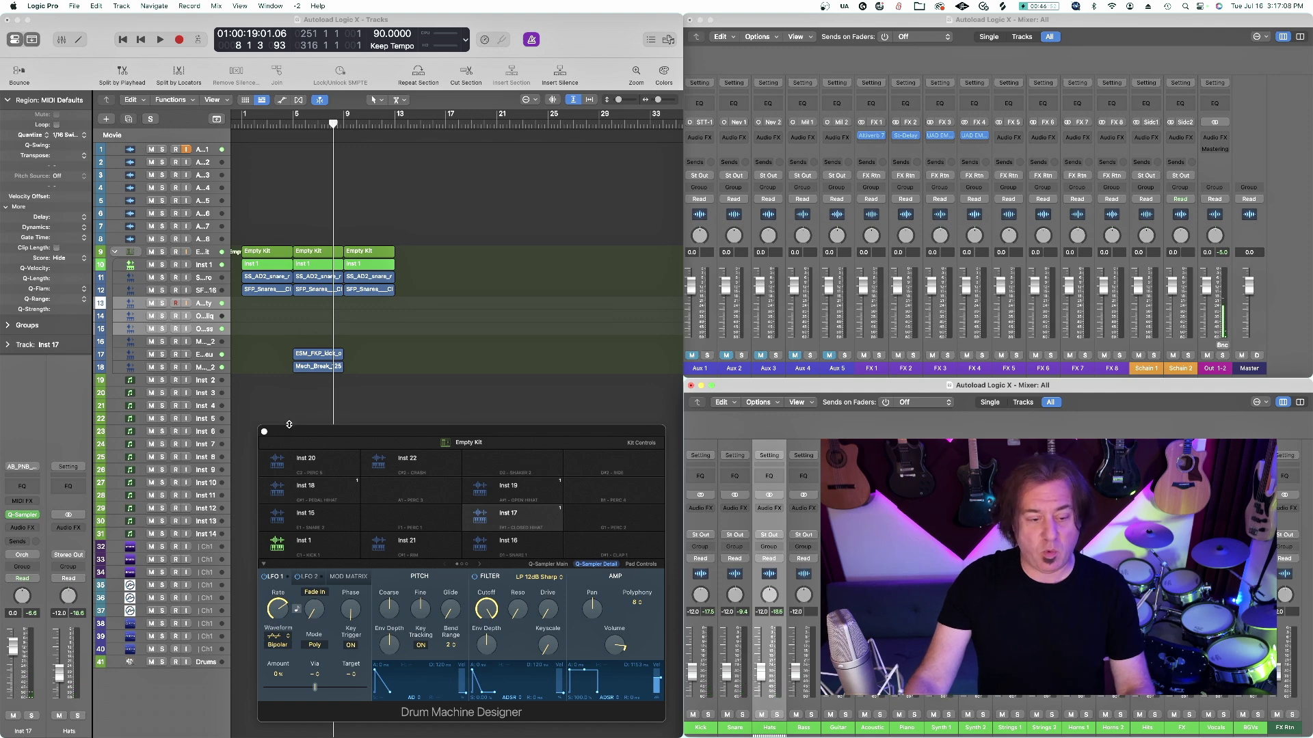
Step: Close Drum Machine Designer, audition the soloed snare tracks from the start, then unsolo them
{"action": "left_click", "coordinate": [266, 431]}
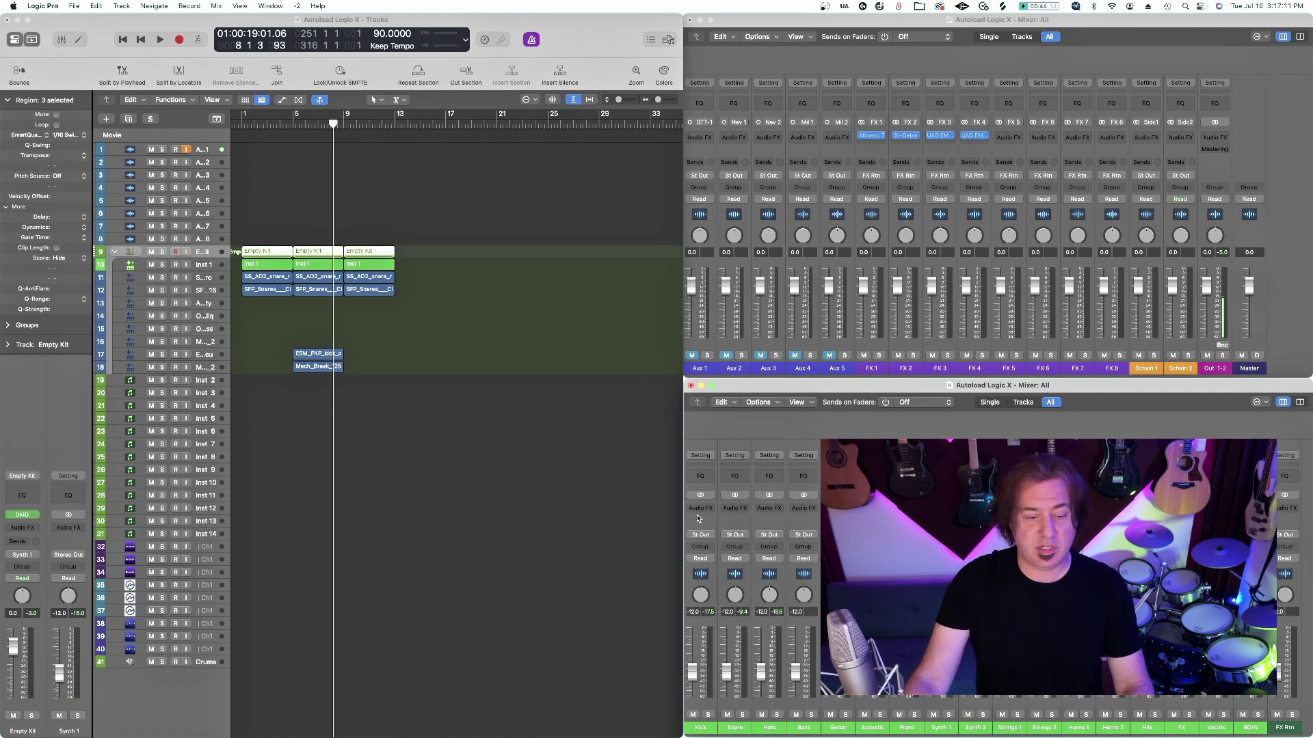
{"action": "left_click", "coordinate": [199, 292]}
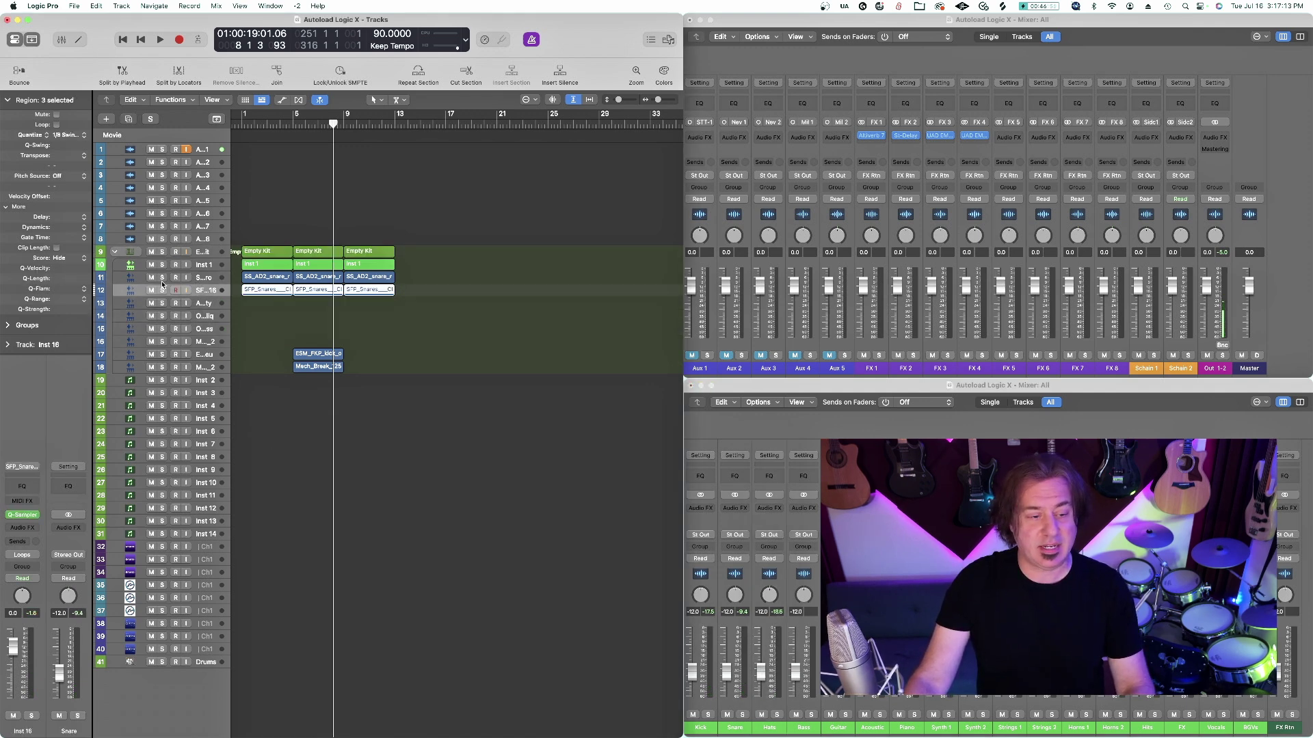
{"action": "left_click", "coordinate": [161, 290]}
{"action": "left_click", "coordinate": [249, 125]}
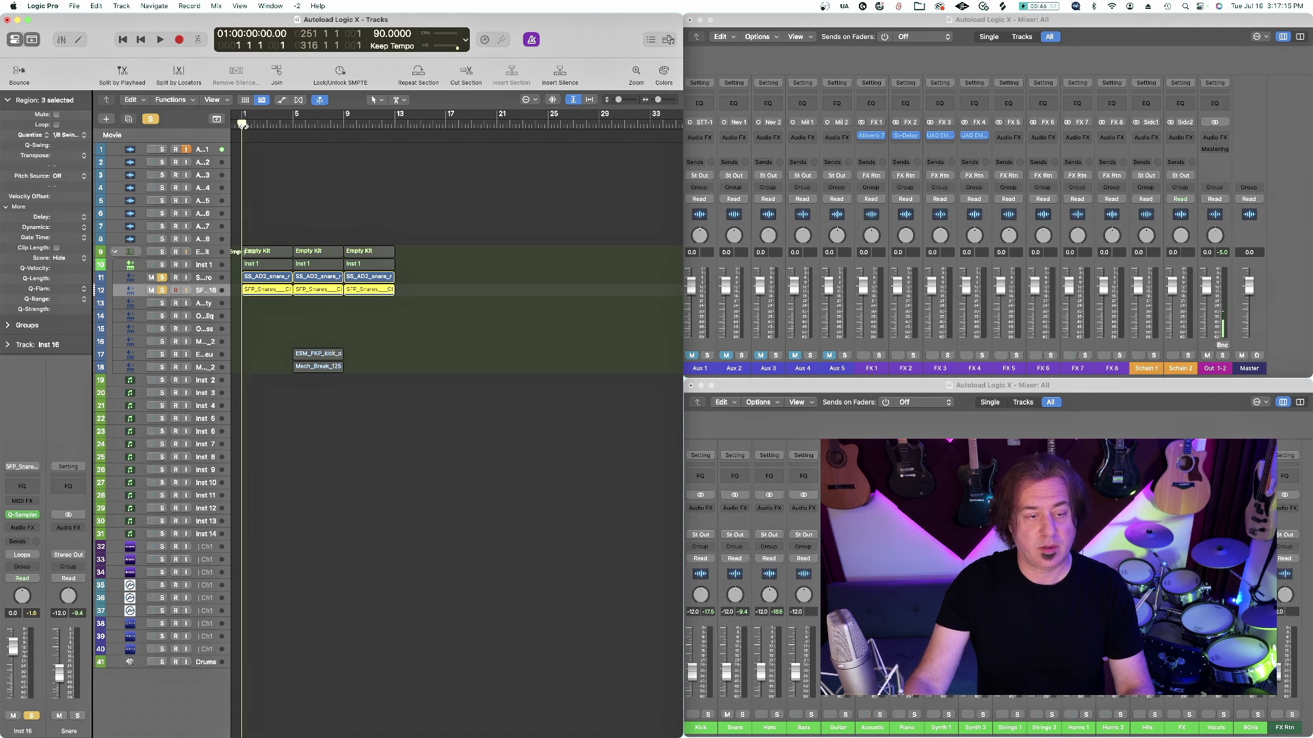
{"action": "key", "text": "space"}
{"action": "left_click", "coordinate": [162, 291]}
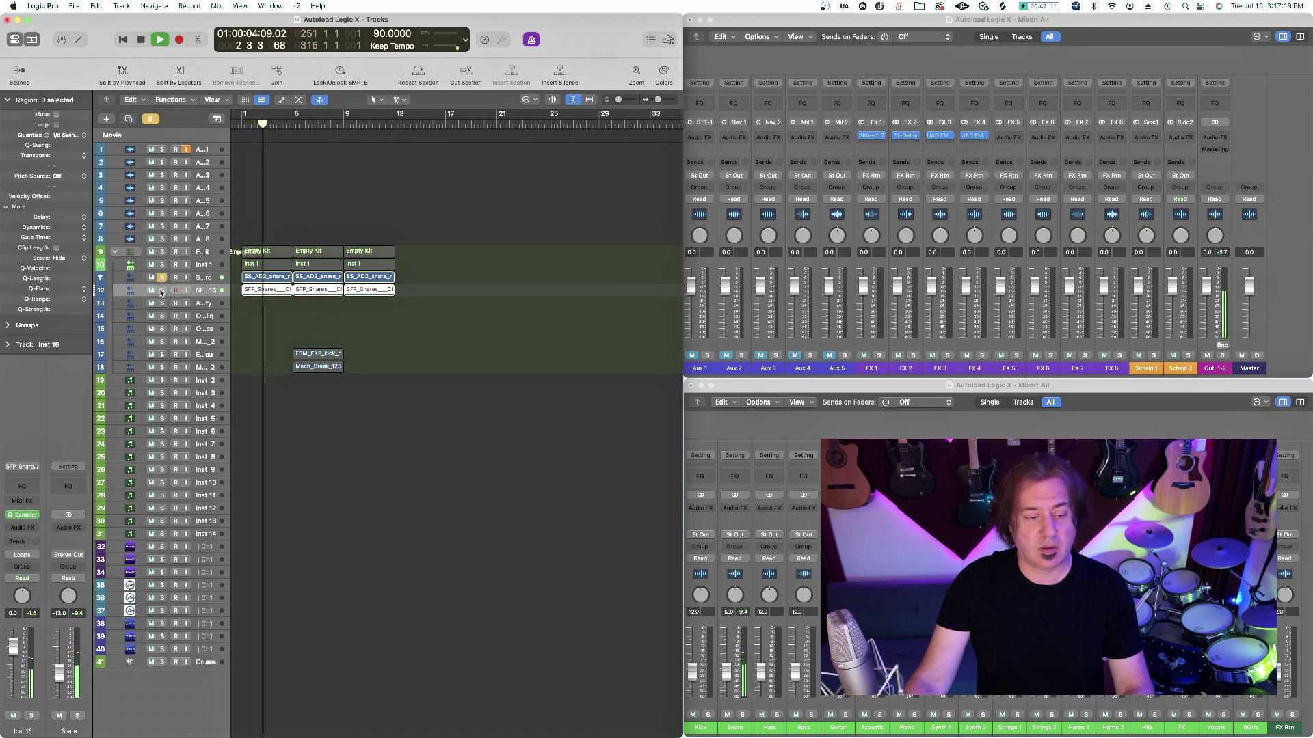
{"action": "left_click", "coordinate": [162, 291], "text": "alt"}
{"action": "left_click", "coordinate": [161, 290]}
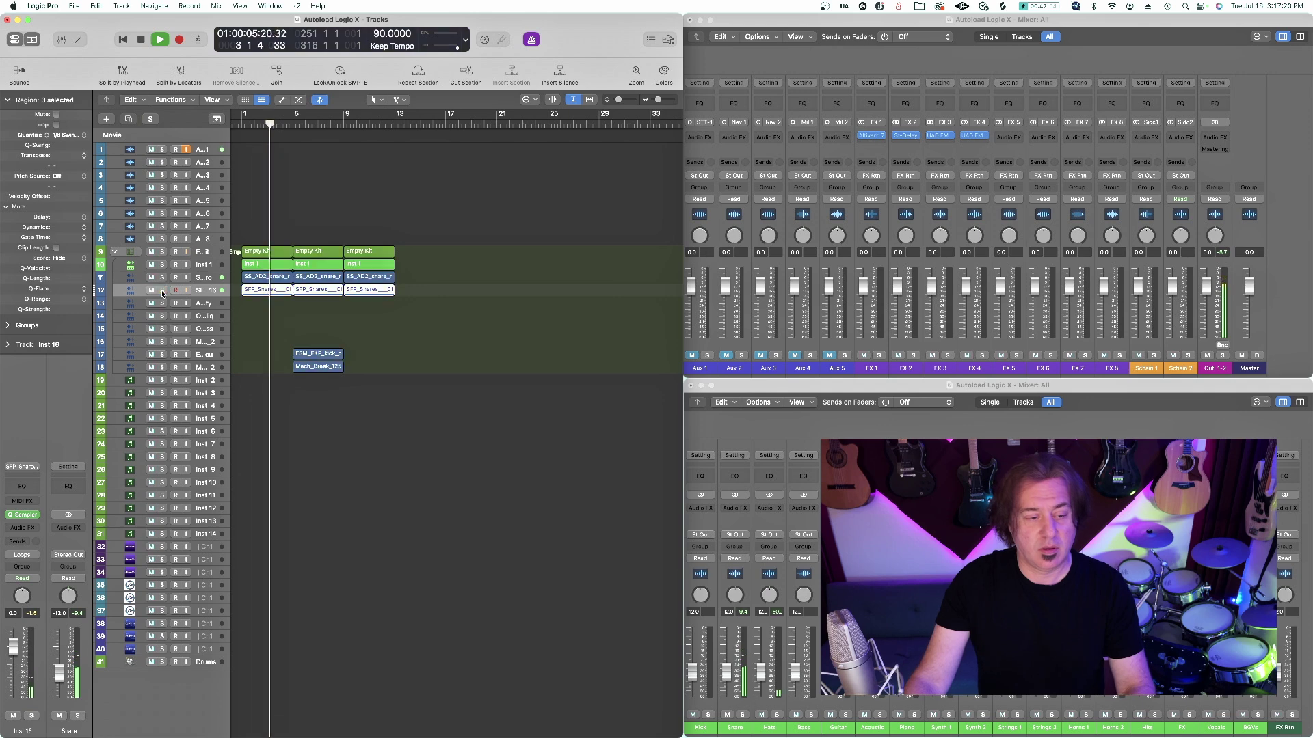
Step: Add a send from the first snare track to the FX 2 bus
{"action": "left_click", "coordinate": [216, 278]}
{"action": "left_click", "coordinate": [20, 543]}
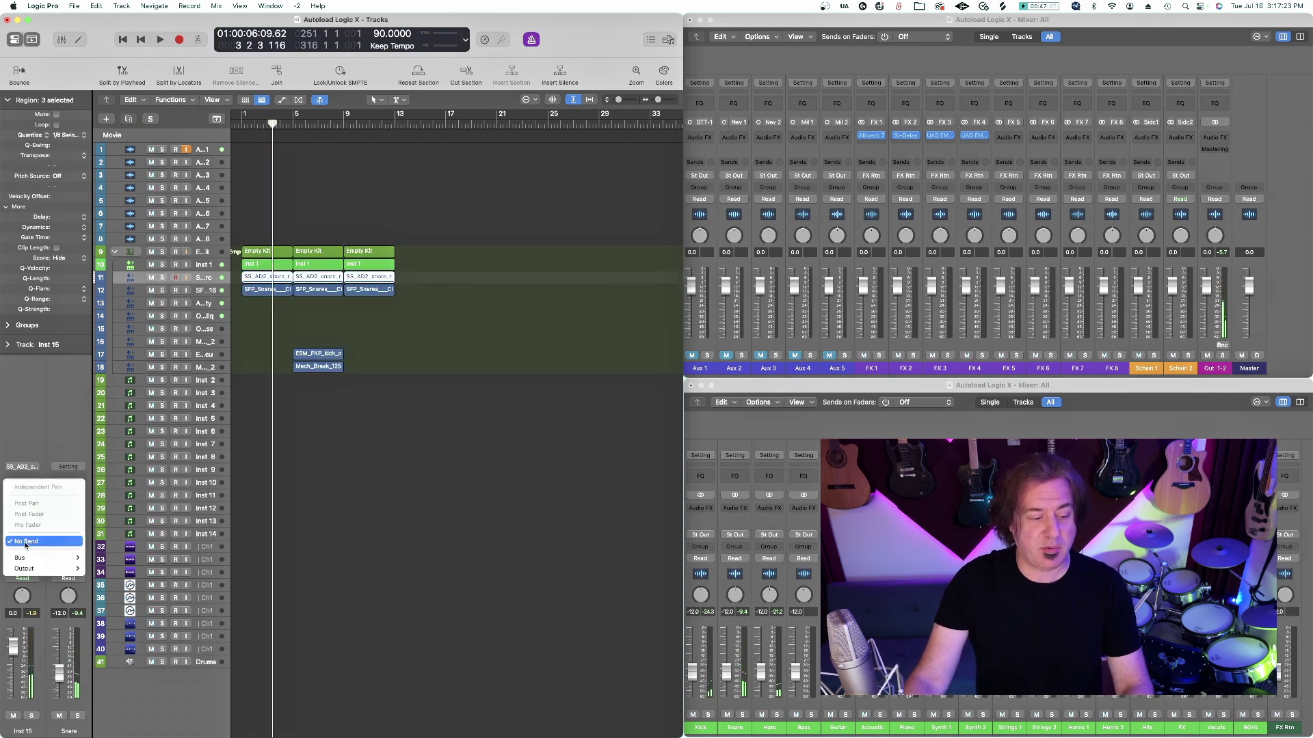
{"action": "mouse_move", "coordinate": [54, 558]}
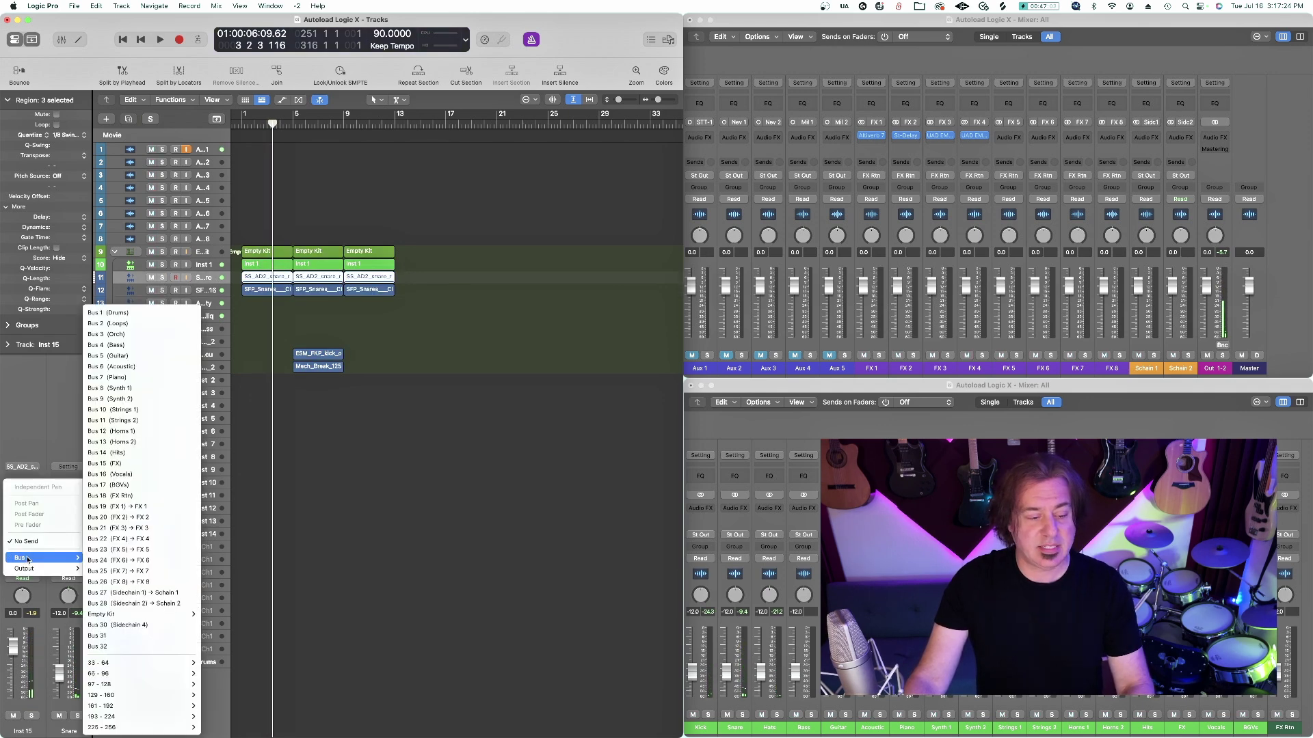
{"action": "left_click", "coordinate": [170, 518]}
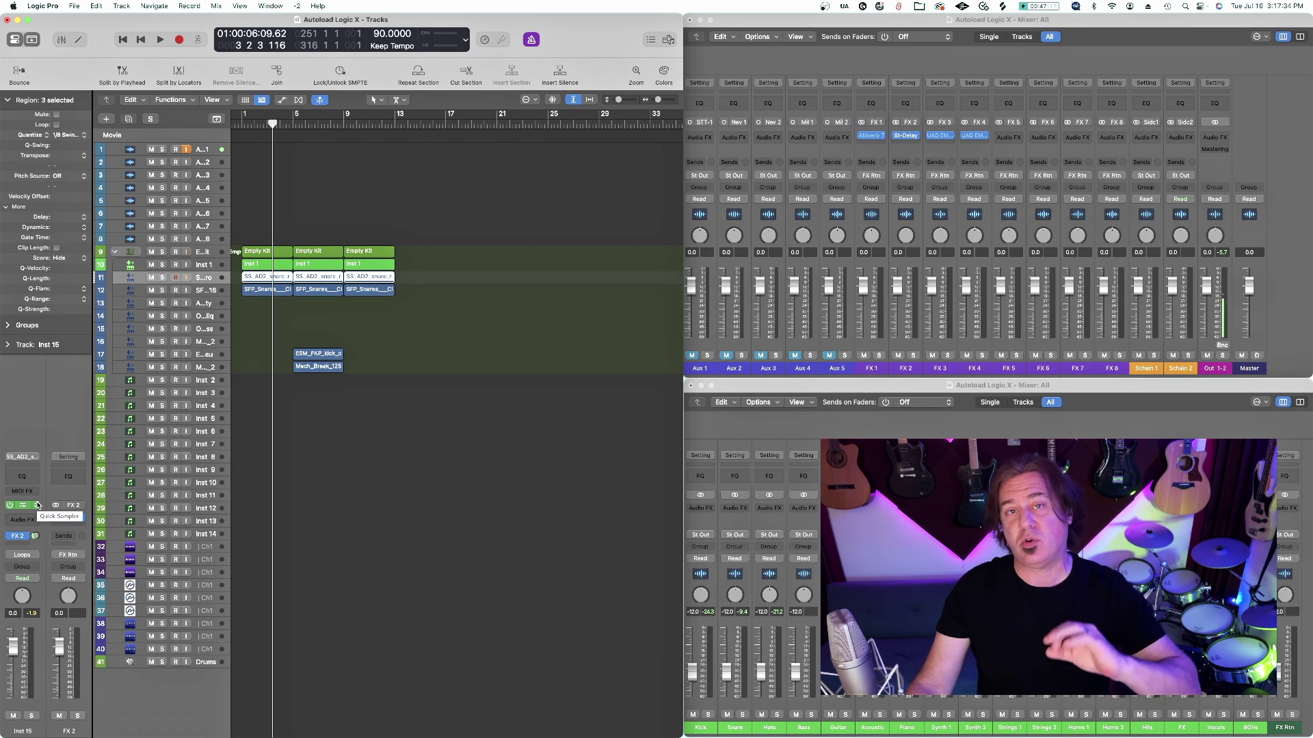
Step: Set the FX 2 Stereo Delay to 1/32 dotted on the left and 1/8 triplet on the right
{"action": "left_click", "coordinate": [70, 520]}
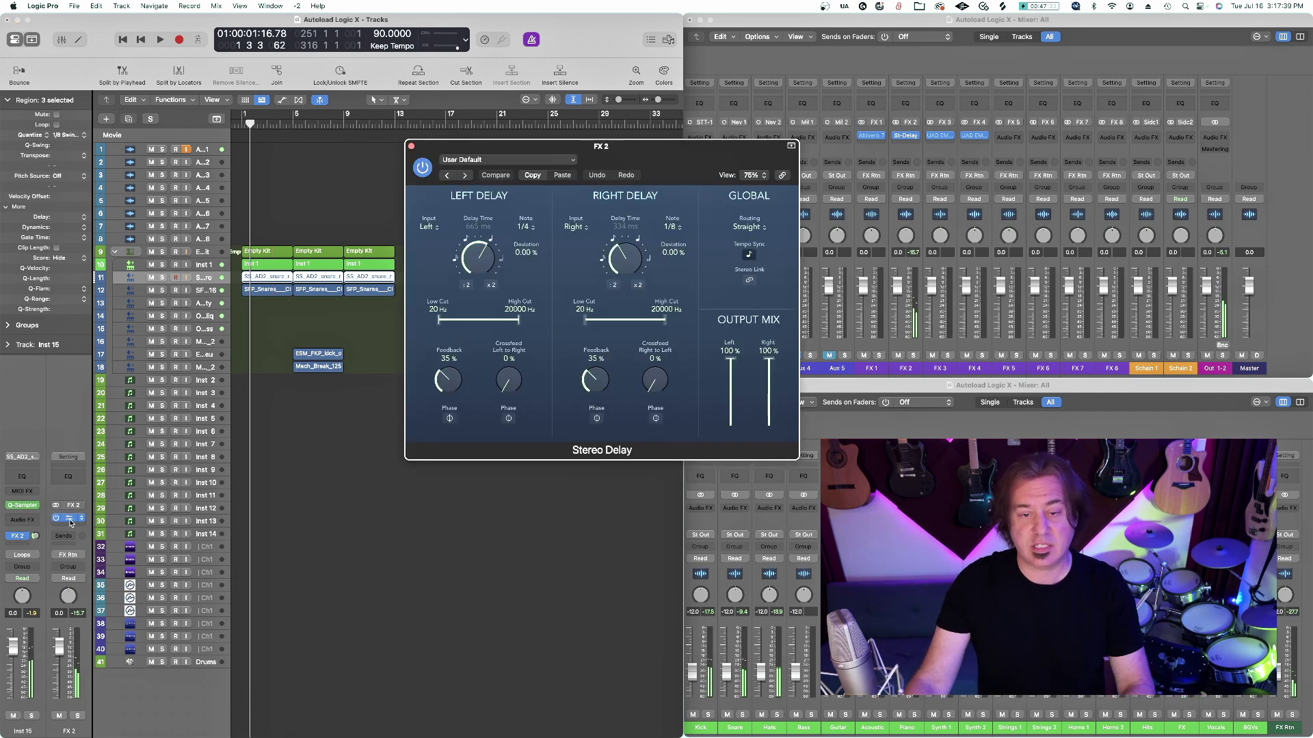
{"action": "left_click_drag", "start_coordinate": [657, 211], "coordinate": [591, 184]}
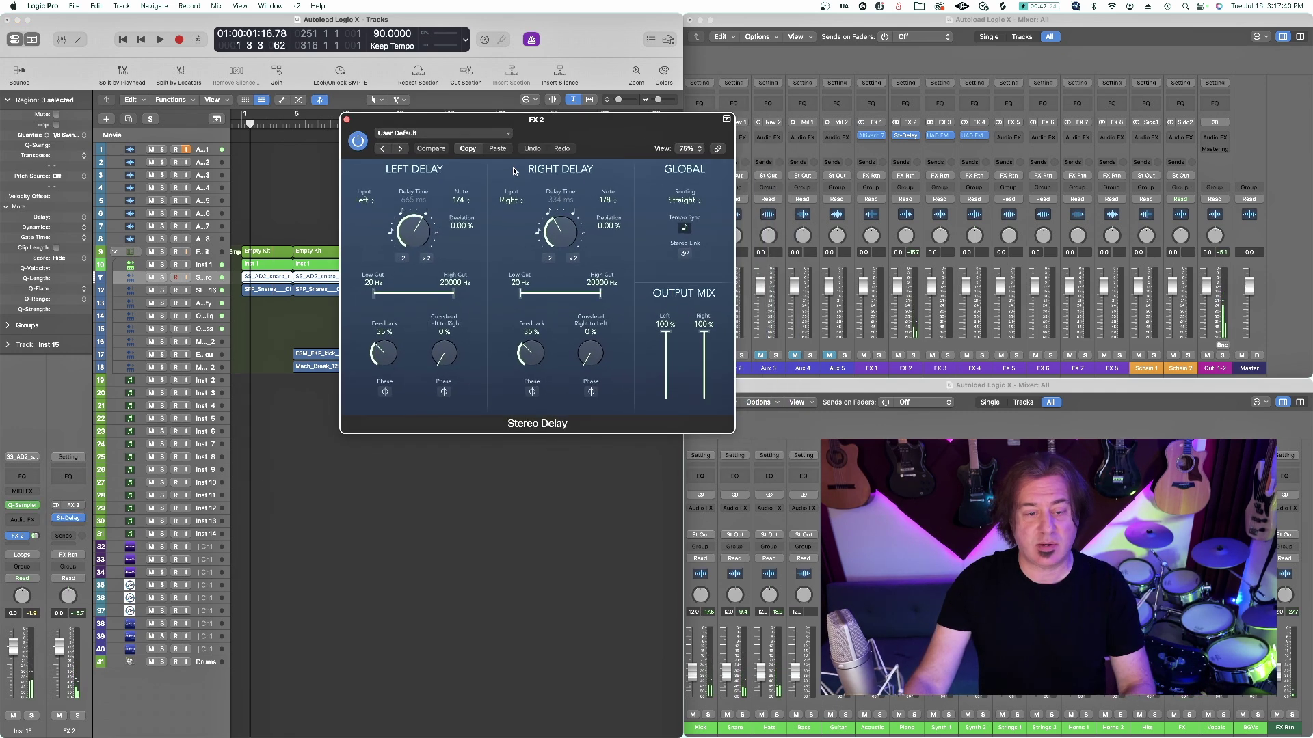
{"action": "left_click", "coordinate": [464, 203]}
{"action": "left_click", "coordinate": [461, 137]}
{"action": "left_click", "coordinate": [611, 203]}
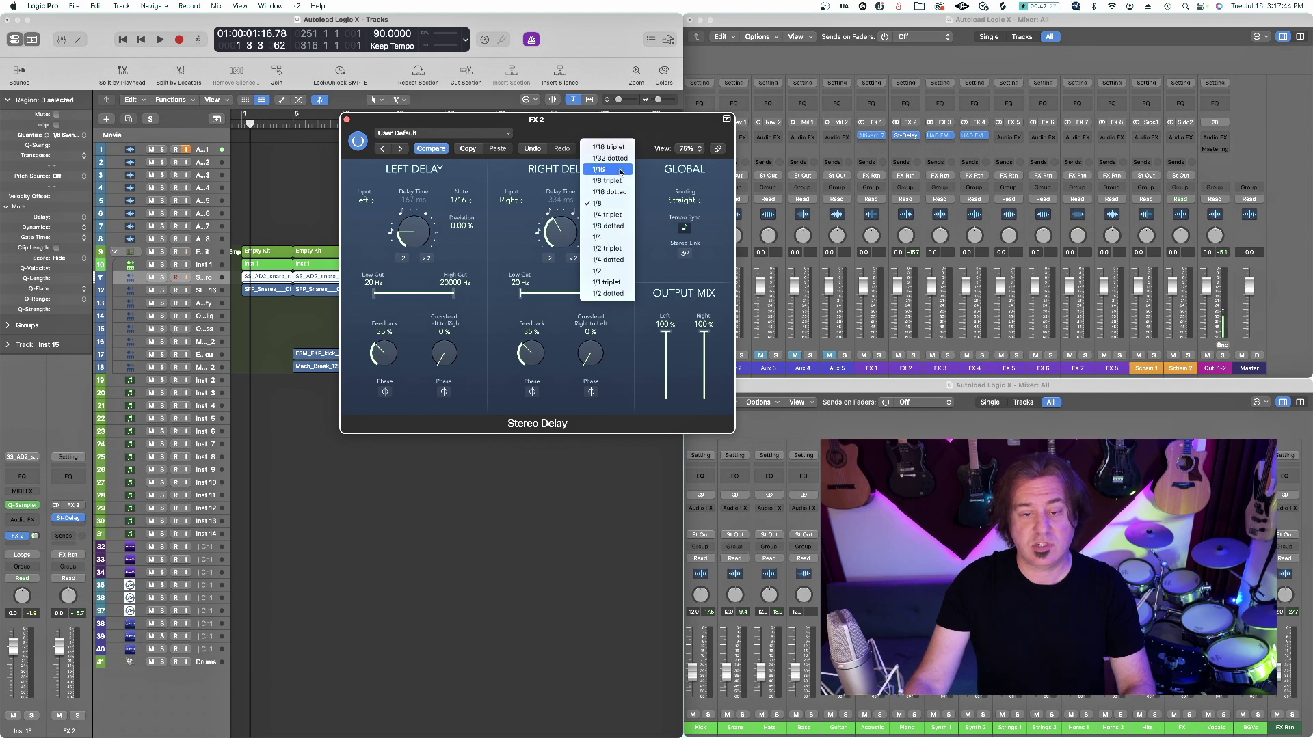
{"action": "left_click", "coordinate": [599, 203]}
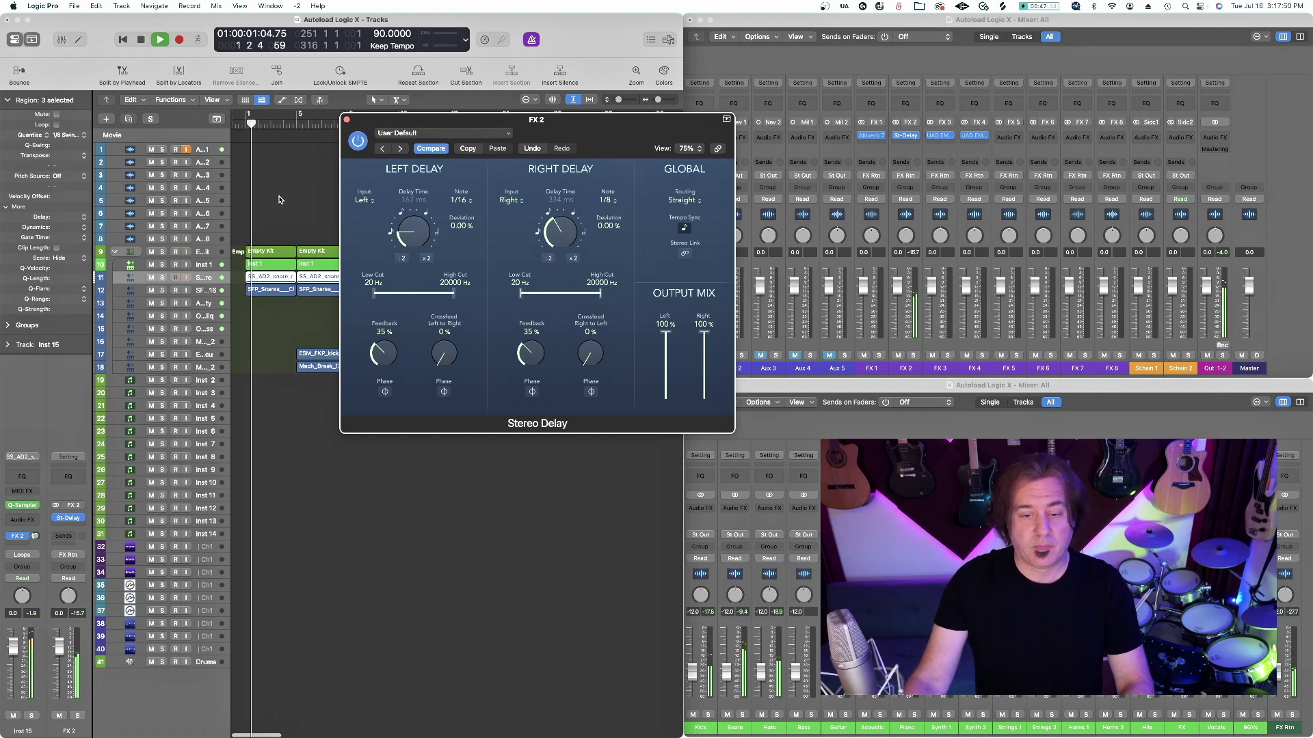
{"action": "left_click", "coordinate": [464, 203]}
{"action": "left_click", "coordinate": [458, 189]}
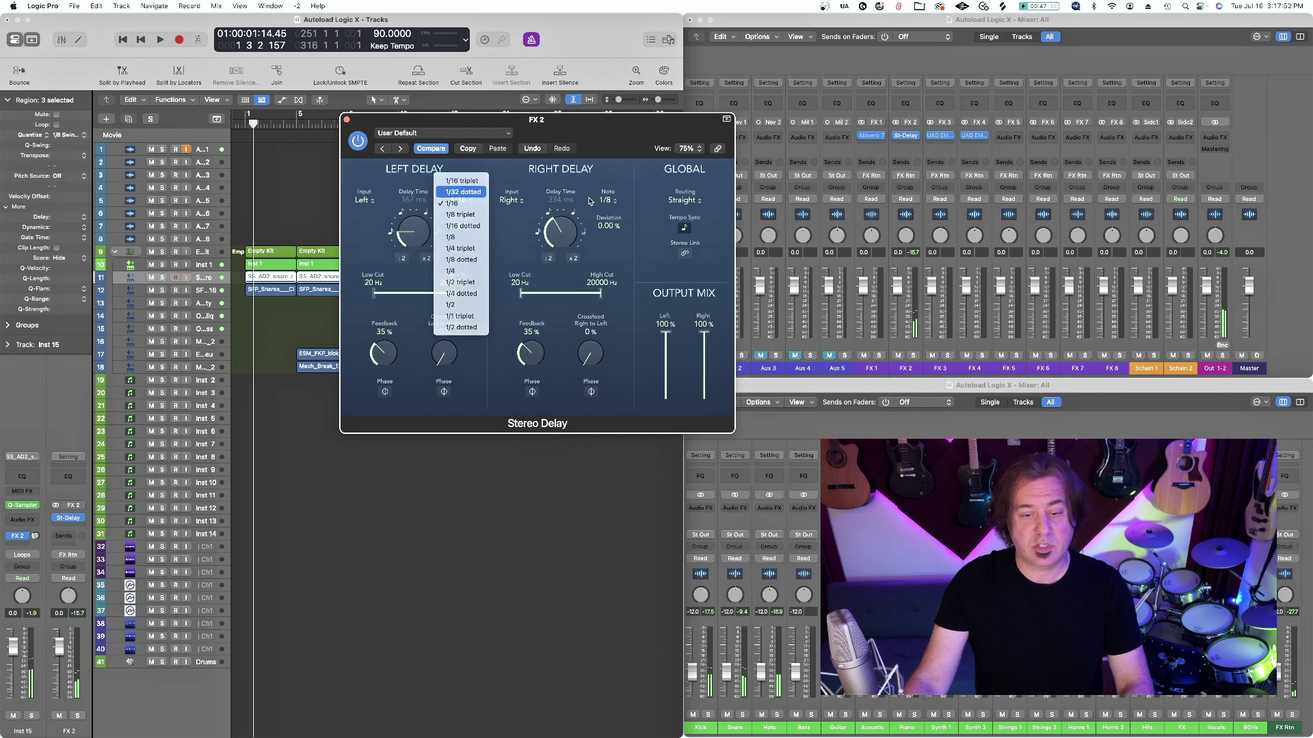
{"action": "left_click", "coordinate": [606, 200]}
{"action": "left_click", "coordinate": [615, 192]}
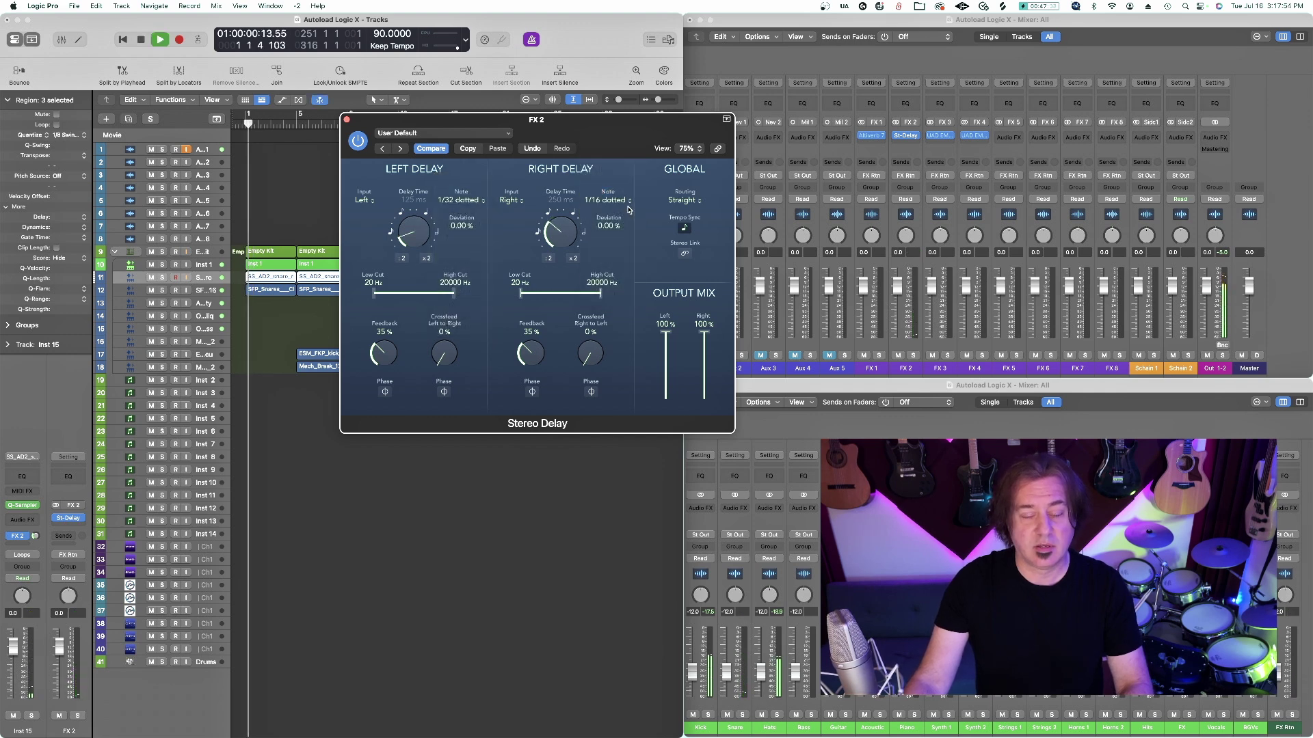
{"action": "left_click", "coordinate": [626, 203]}
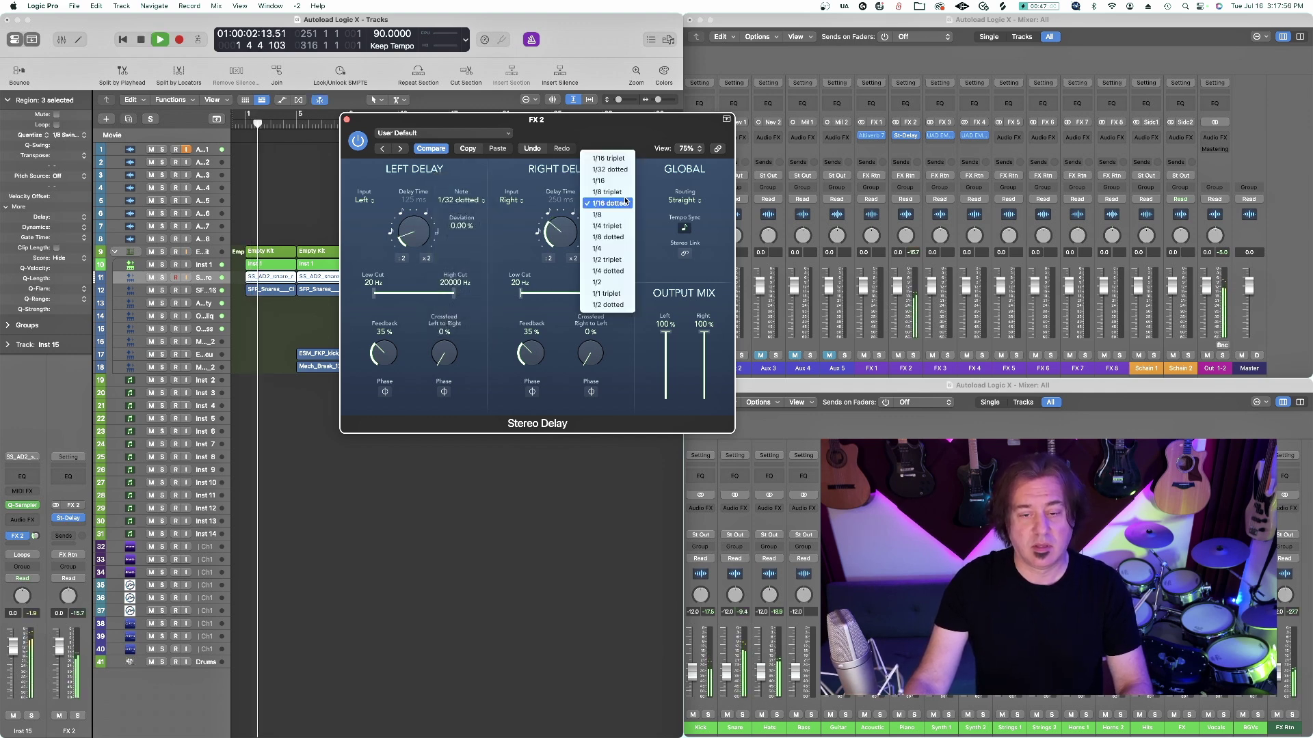
{"action": "left_click", "coordinate": [625, 197]}
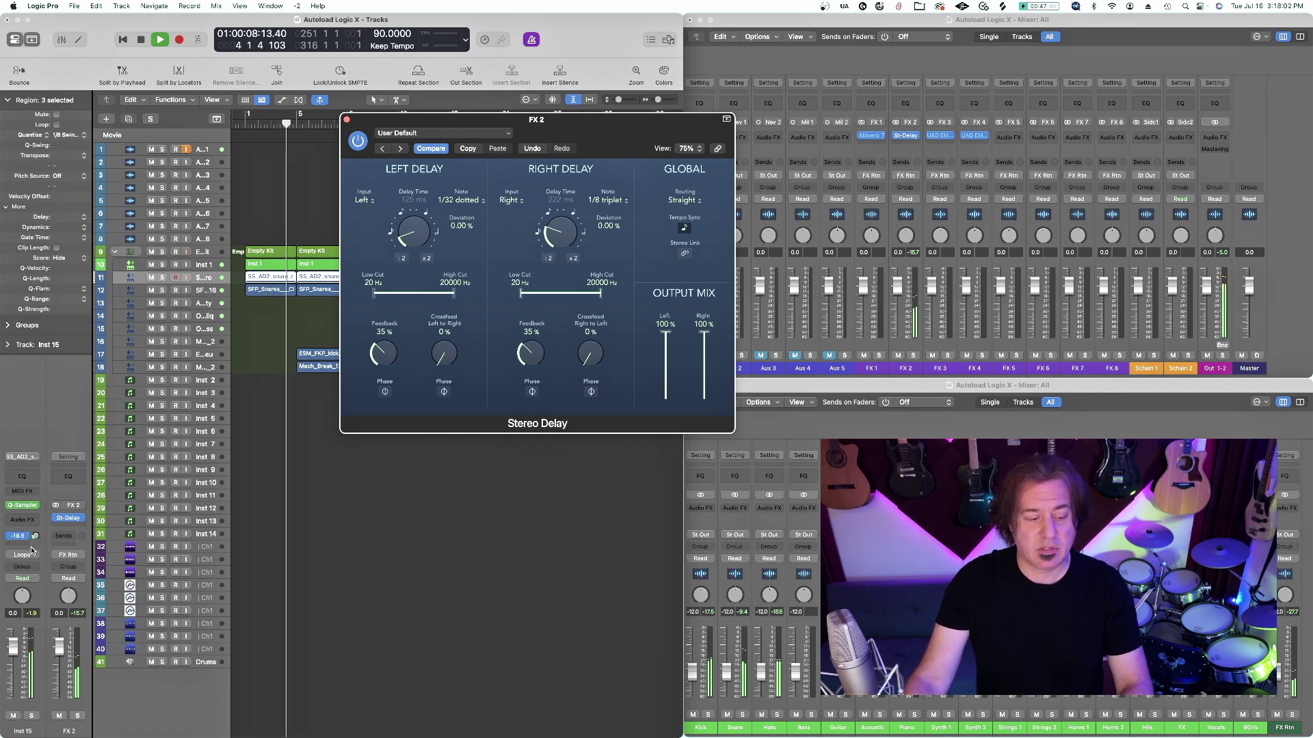
Step: Lower Inst 15's FX 2 send to -21.8 and replay from the start to audition it
{"action": "left_click_drag", "start_coordinate": [35, 537], "coordinate": [106, 527]}
{"action": "key", "text": "space"}
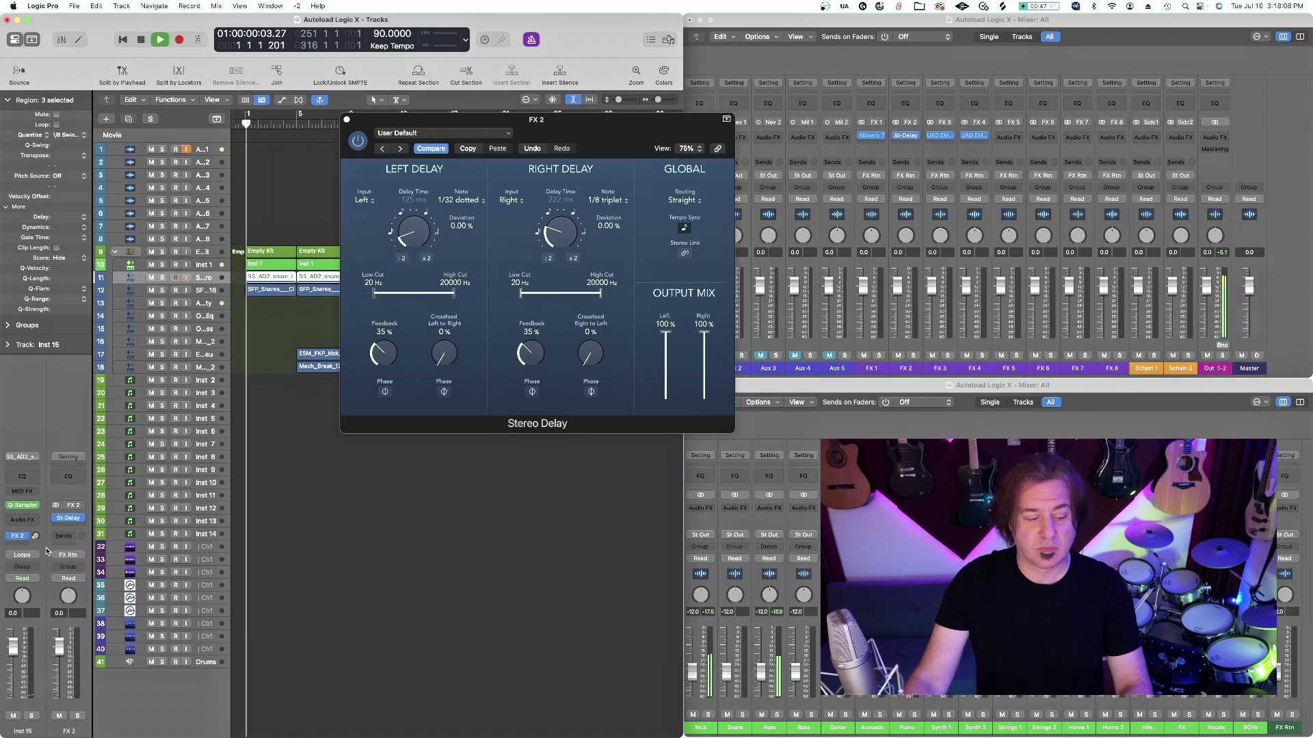
{"action": "key", "text": "Return"}
{"action": "key", "text": "space"}
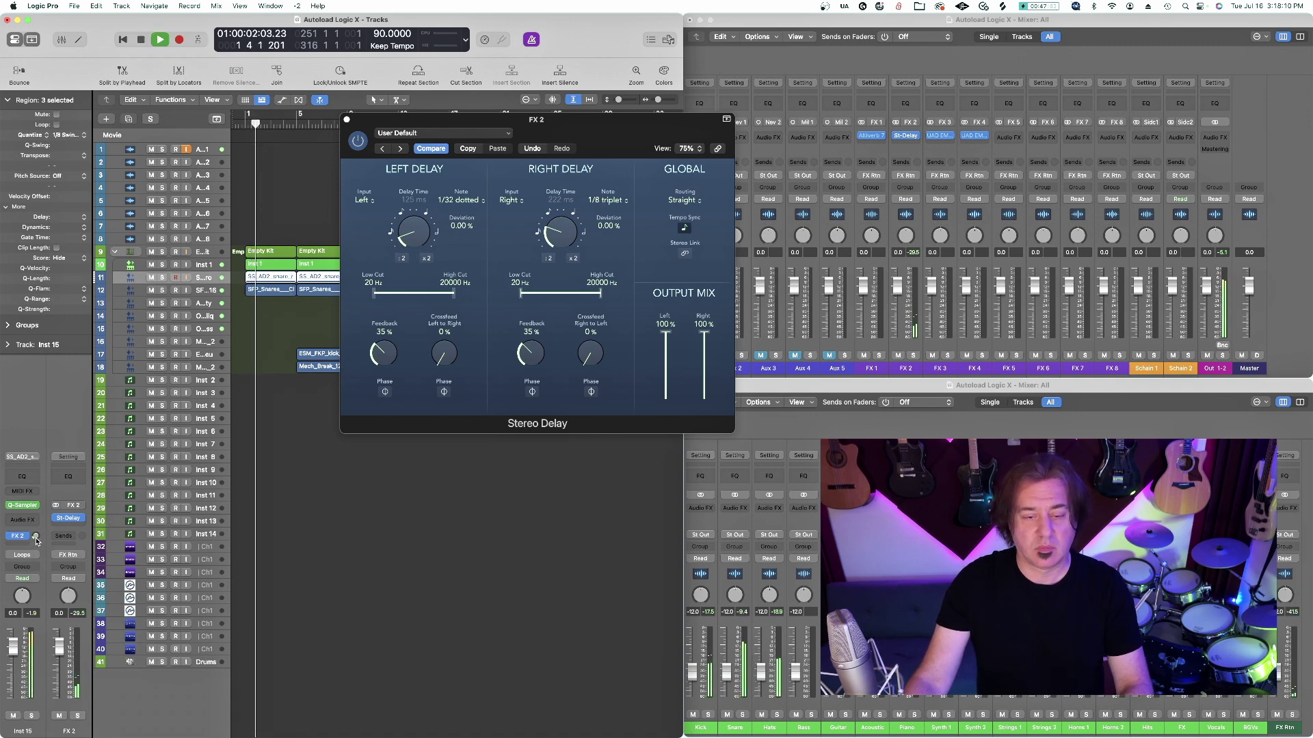
Step: Widen the track list and name the first three kit tracks Kick, Sn Thin and Sn Thick
{"action": "left_click", "coordinate": [346, 119]}
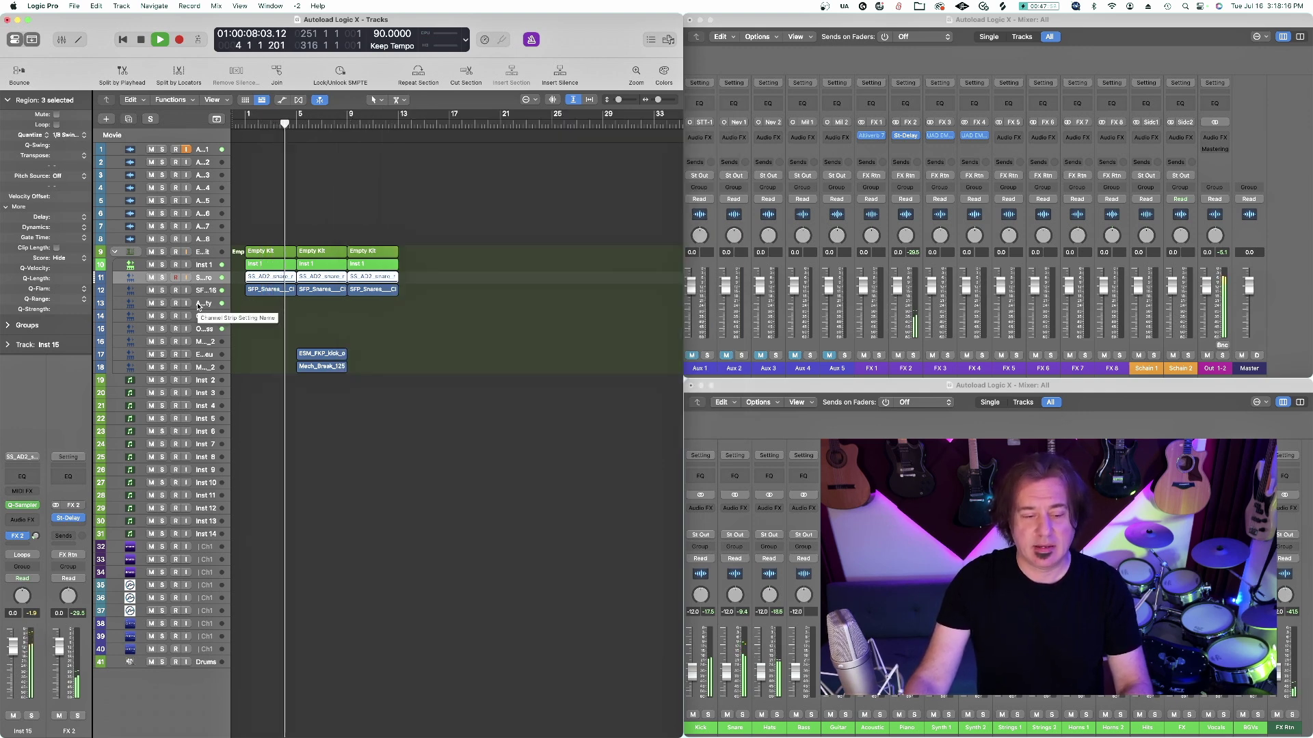
{"action": "key", "text": "space"}
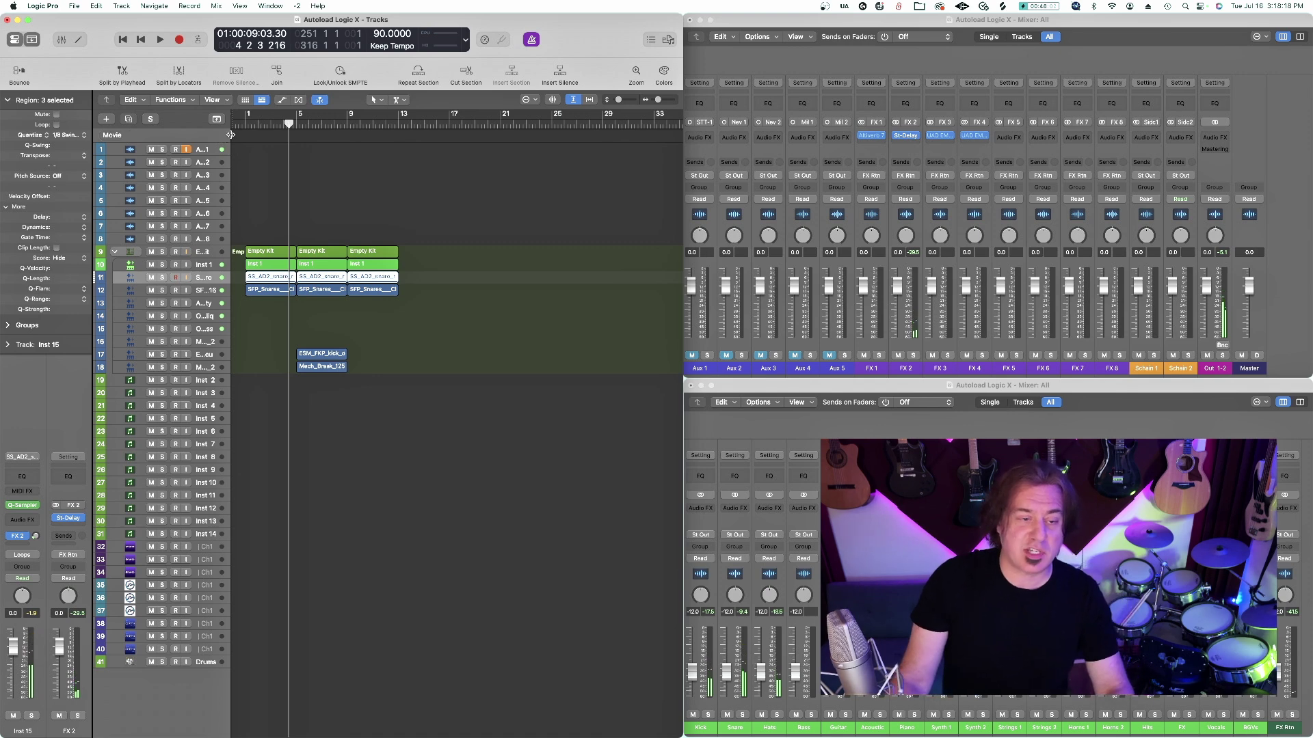
{"action": "left_click_drag", "start_coordinate": [229, 135], "coordinate": [263, 135]}
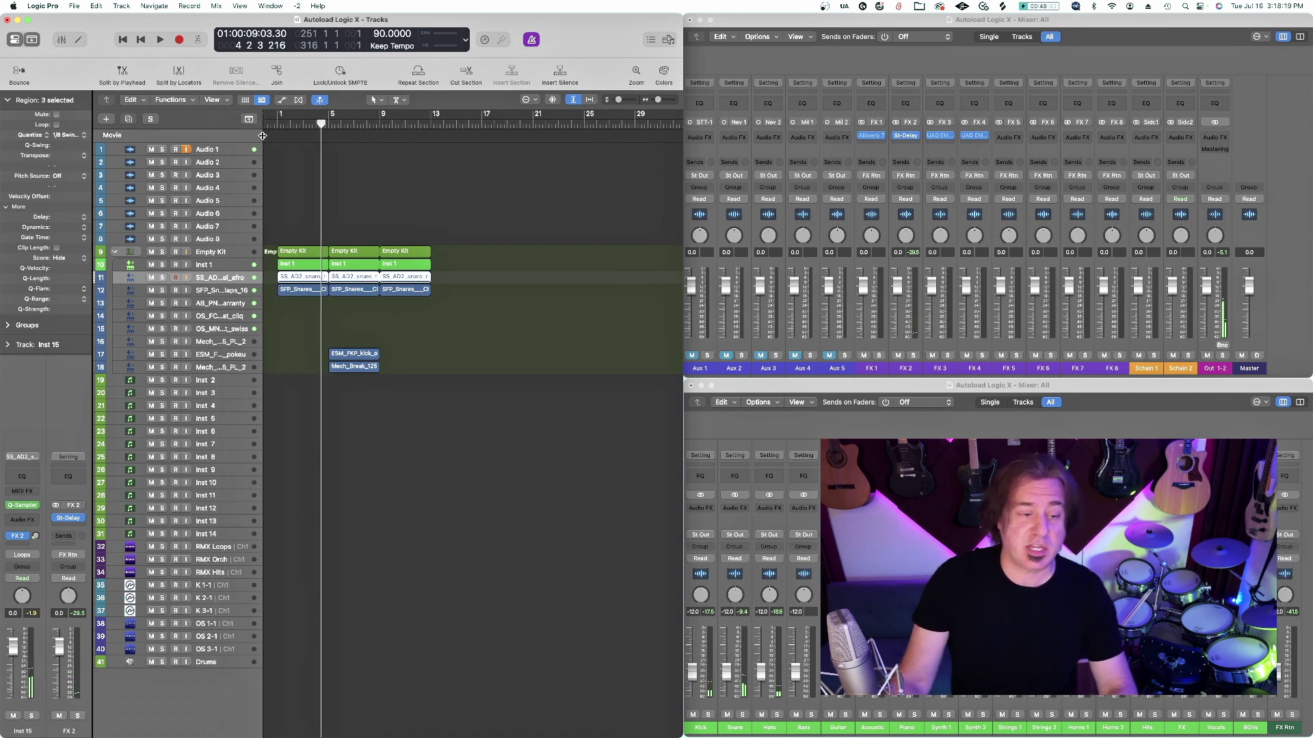
{"action": "left_click", "coordinate": [218, 265]}
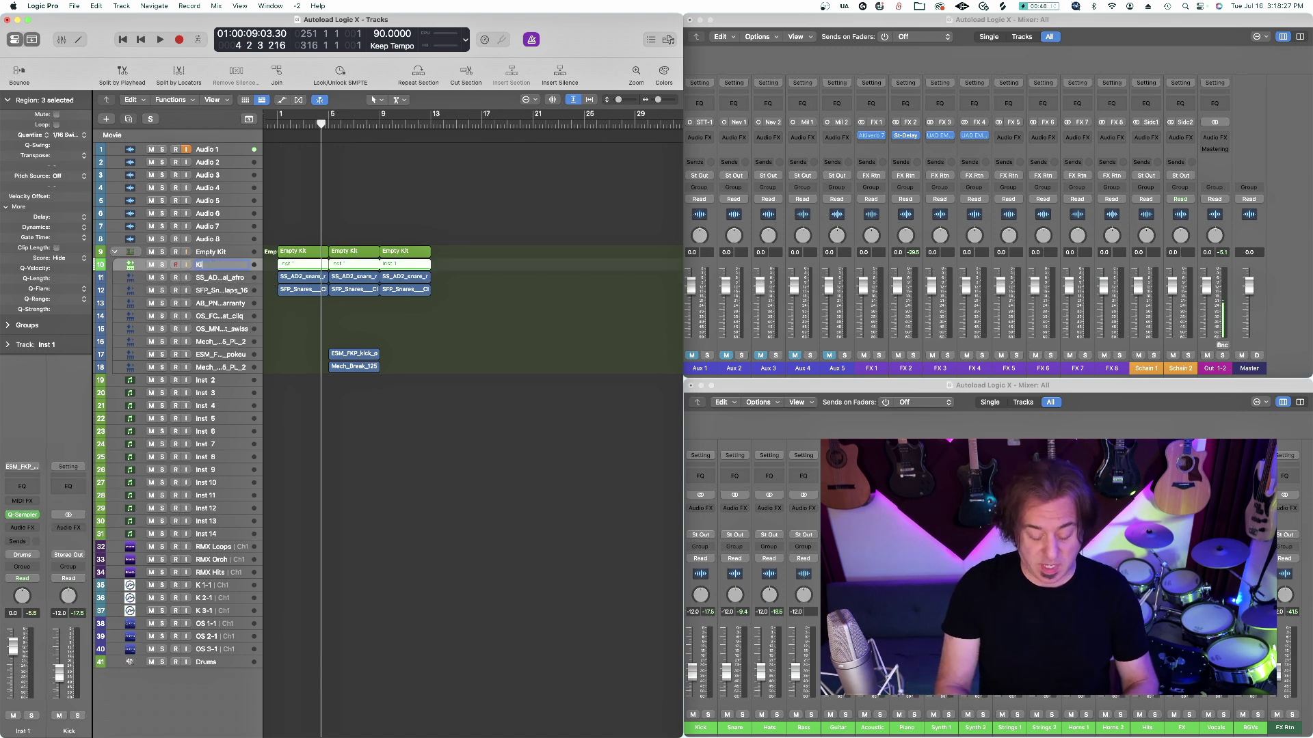
{"action": "key", "text": "Return"}
{"action": "double_click", "coordinate": [218, 279]}
{"action": "type", "text": "Sn"}
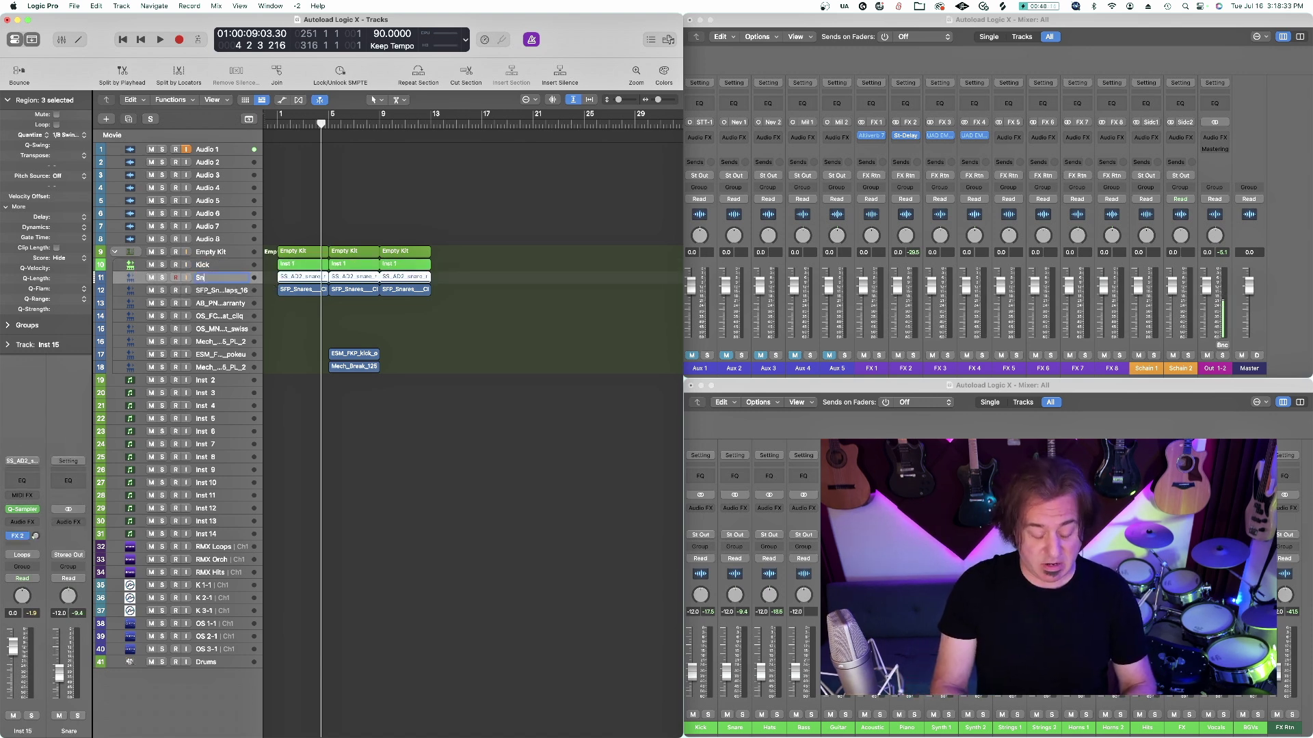
{"action": "type", "text": " Thin"}
{"action": "key", "text": "Tab"}
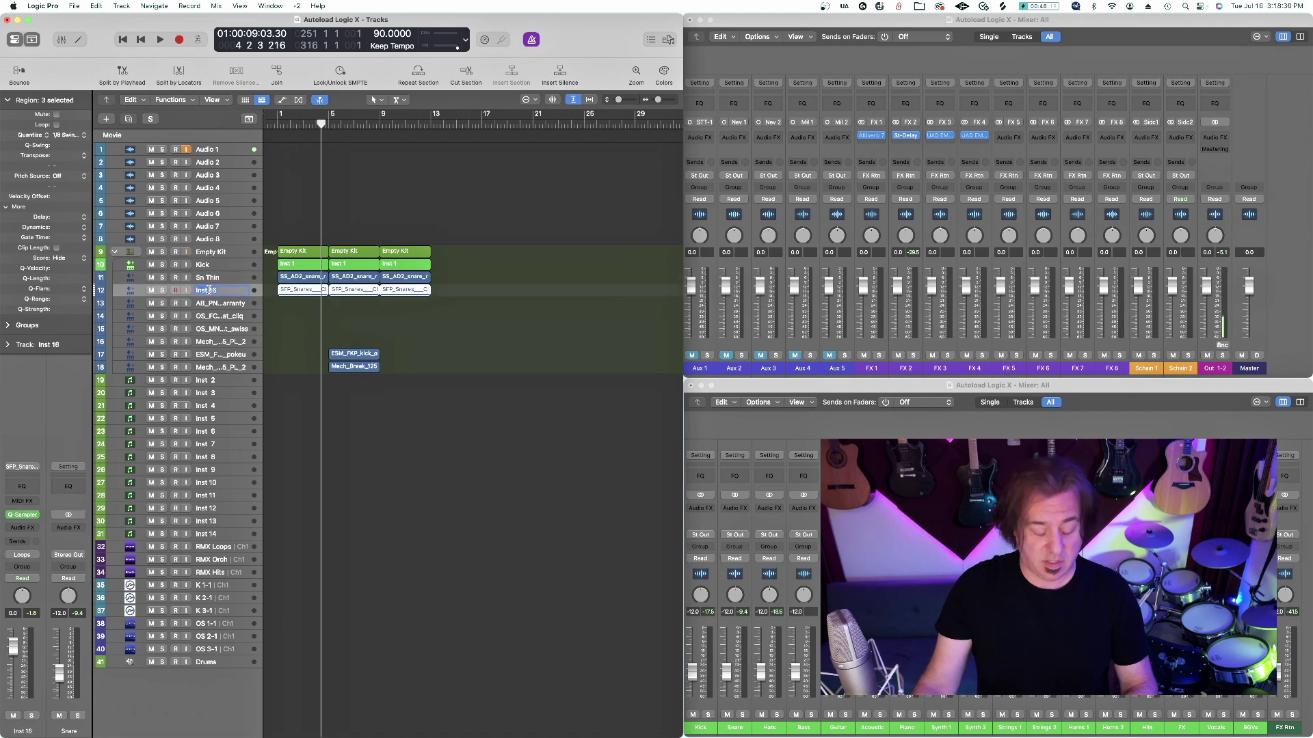
{"action": "type", "text": "Sn Thick"}
{"action": "key", "text": "Return"}
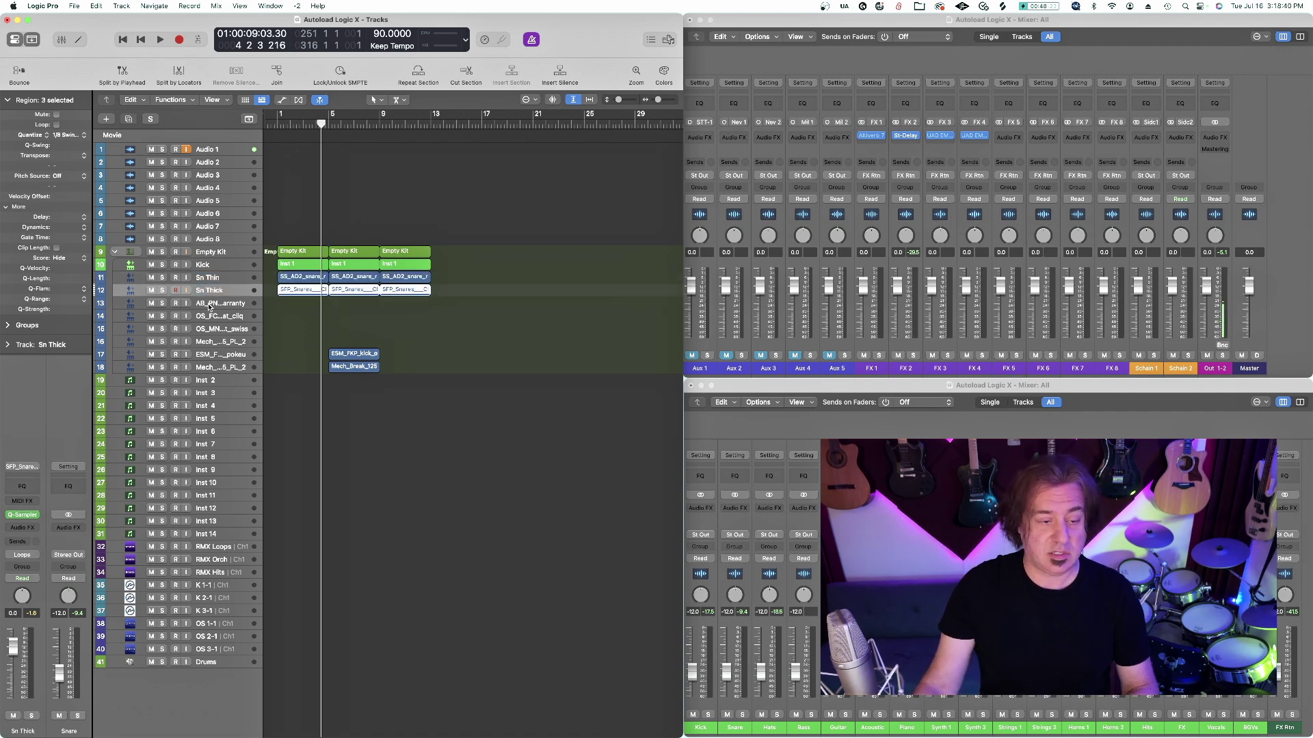
Step: Rename the hi-hat tracks CL HH, HH Pdl and OHH
{"action": "double_click", "coordinate": [208, 304]}
{"action": "type", "text": "Cl HH"}
{"action": "key", "text": "Return"}
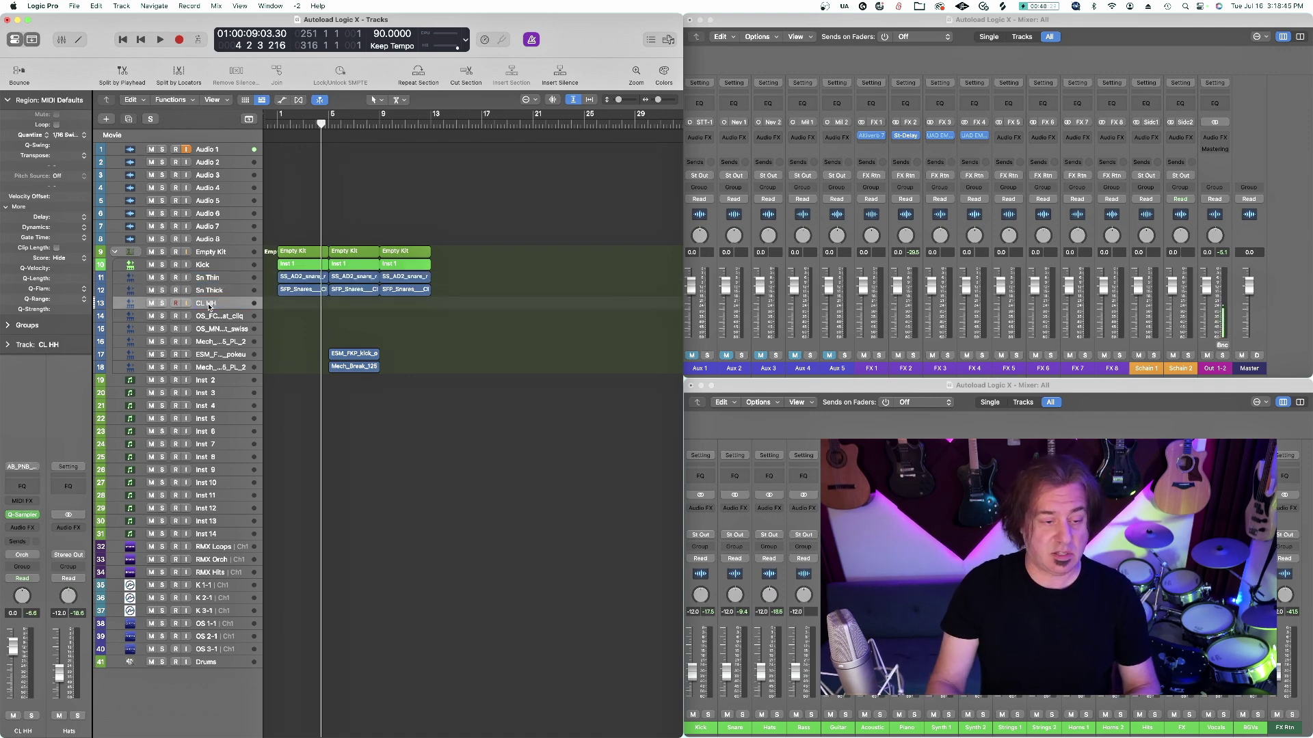
{"action": "double_click", "coordinate": [209, 316]}
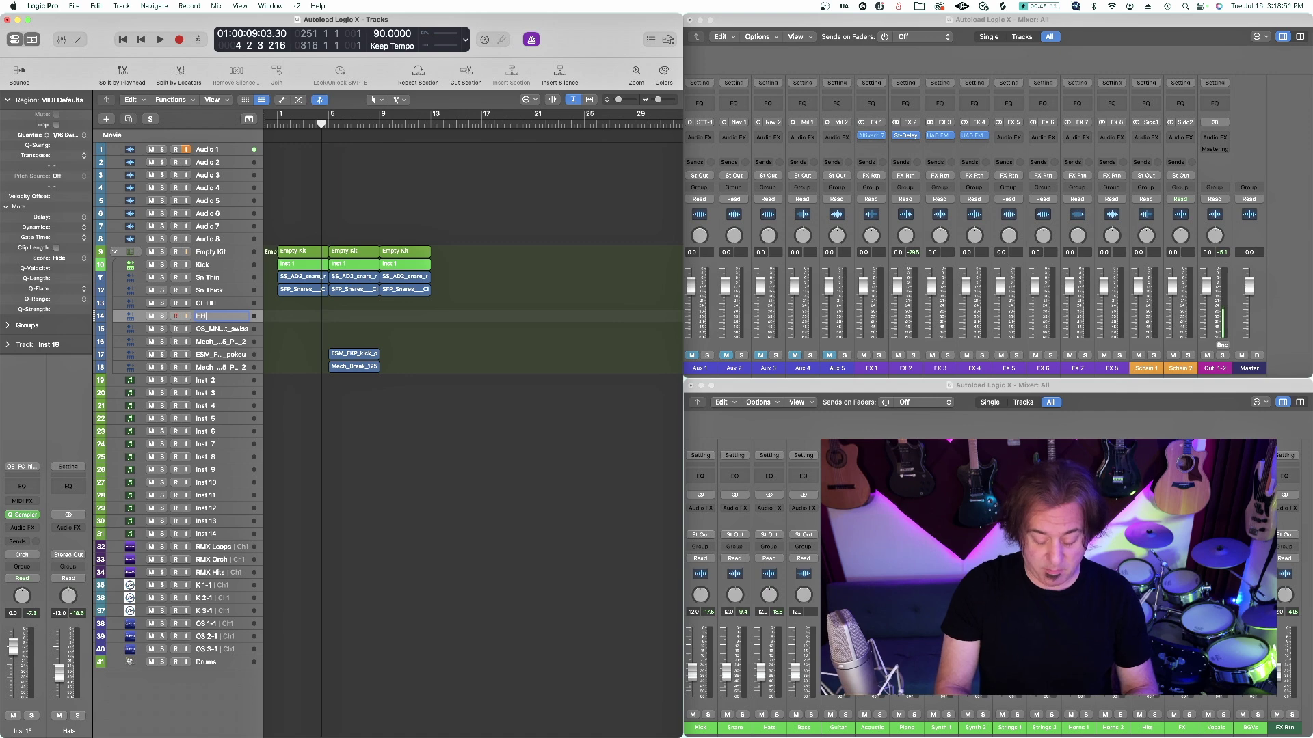
{"action": "type", "text": "HH Pdl"}
{"action": "key", "text": "Tab"}
{"action": "type", "text": "O"}
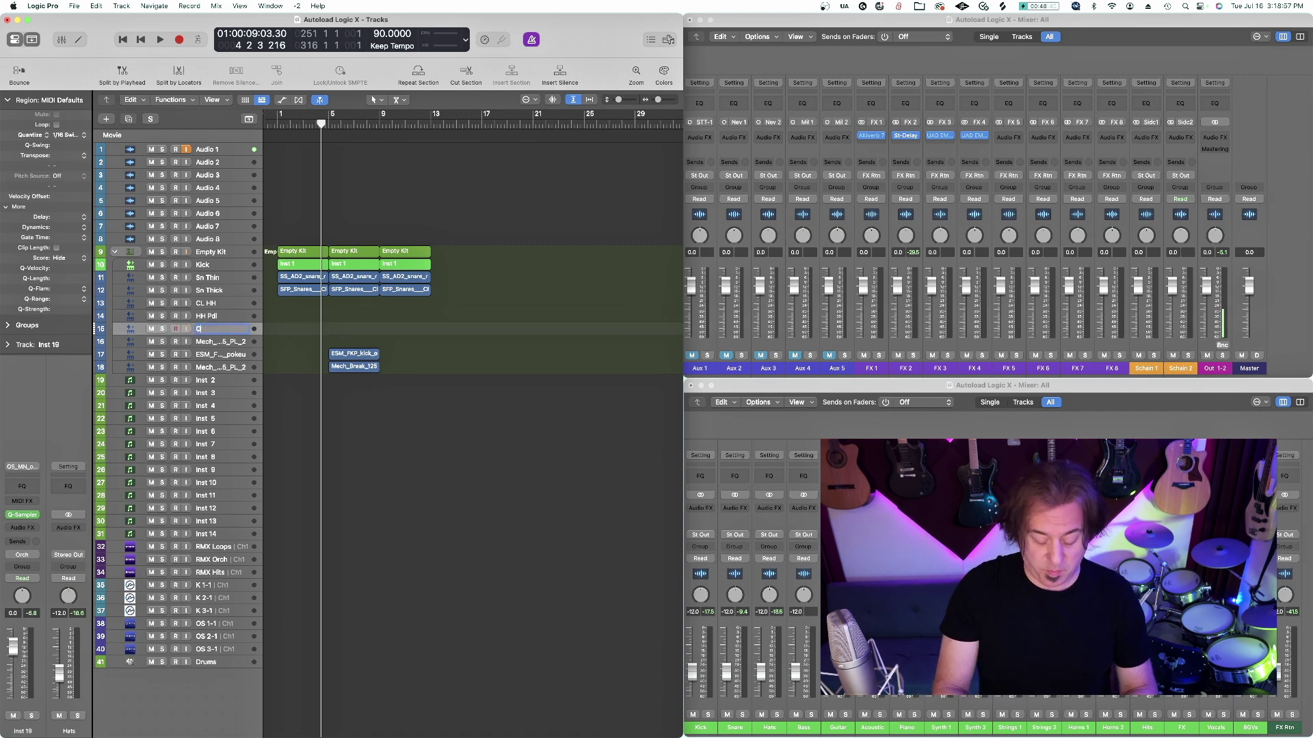
{"action": "type", "text": "HH"}
Step: Name the Kick, Sn Thin and Sn Thick regions after their track names
{"action": "left_click", "coordinate": [293, 267]}
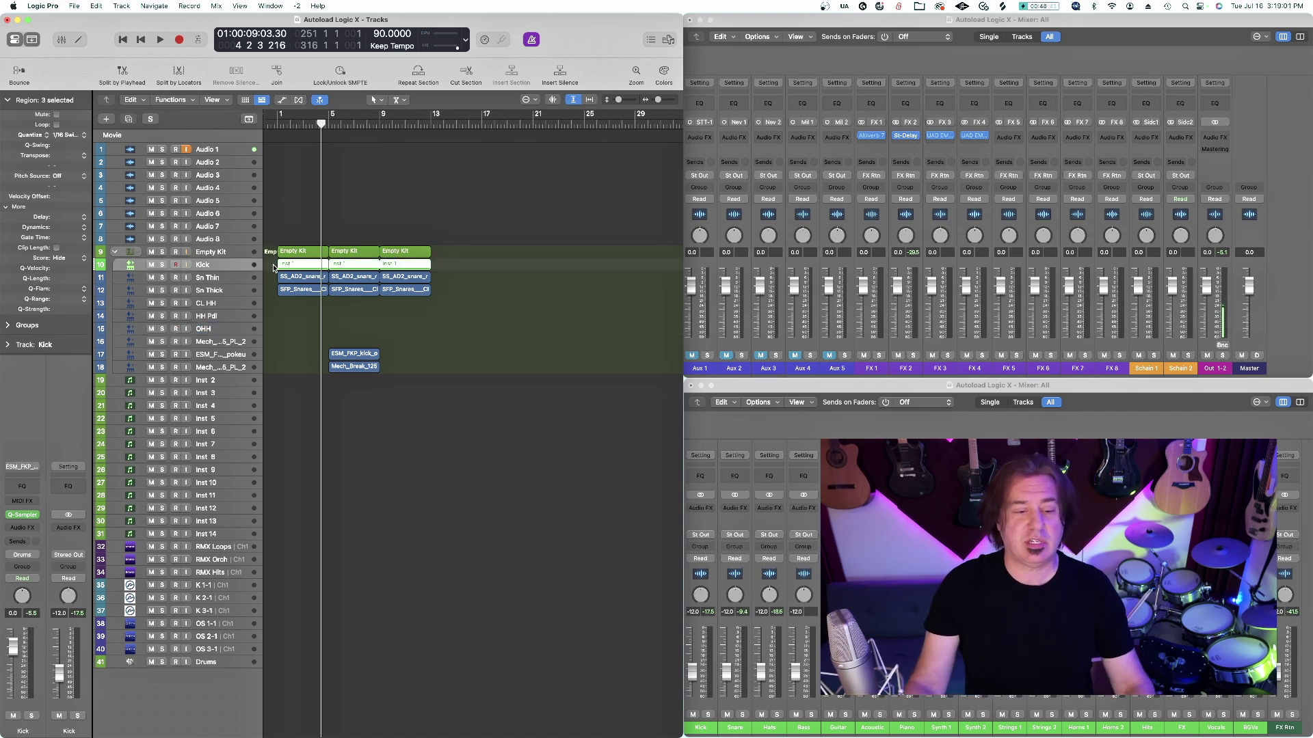
{"action": "right_click", "coordinate": [293, 267]}
{"action": "left_click", "coordinate": [311, 272]}
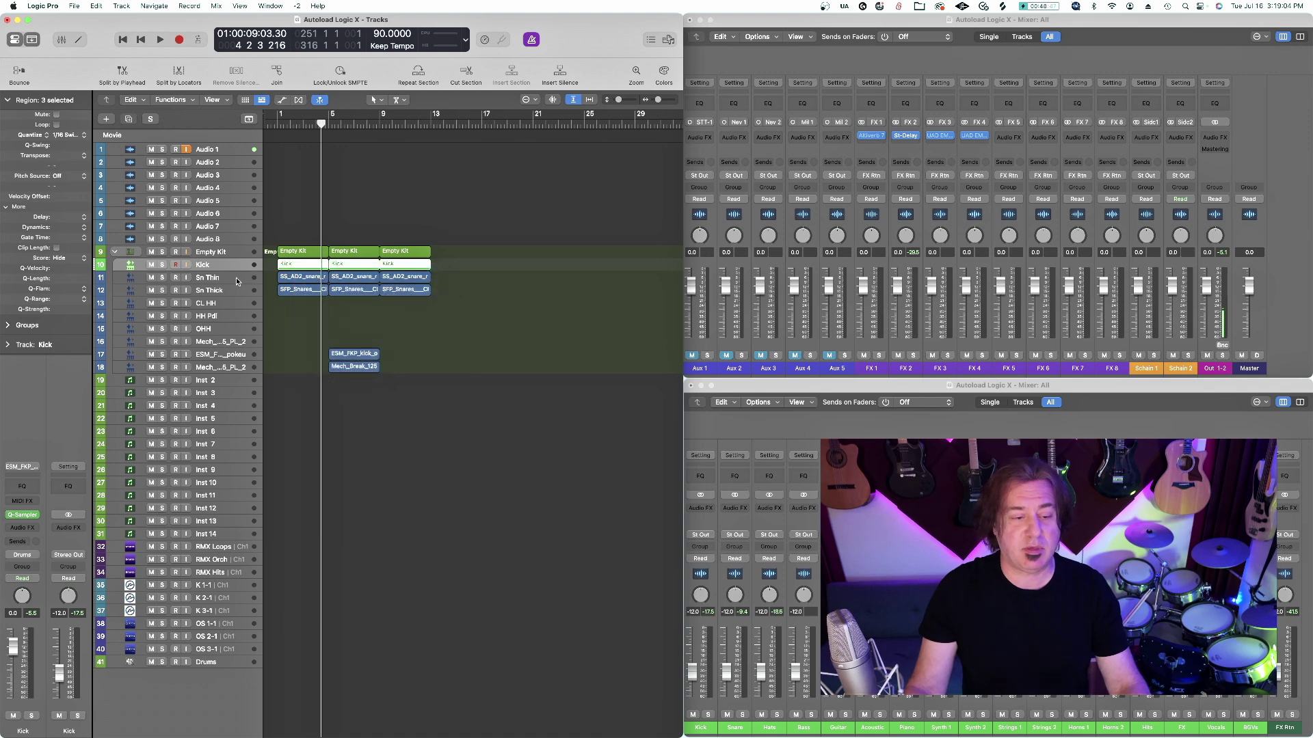
{"action": "left_click", "coordinate": [298, 278]}
{"action": "right_click", "coordinate": [299, 279]}
{"action": "left_click", "coordinate": [319, 284]}
{"action": "left_click", "coordinate": [305, 290]}
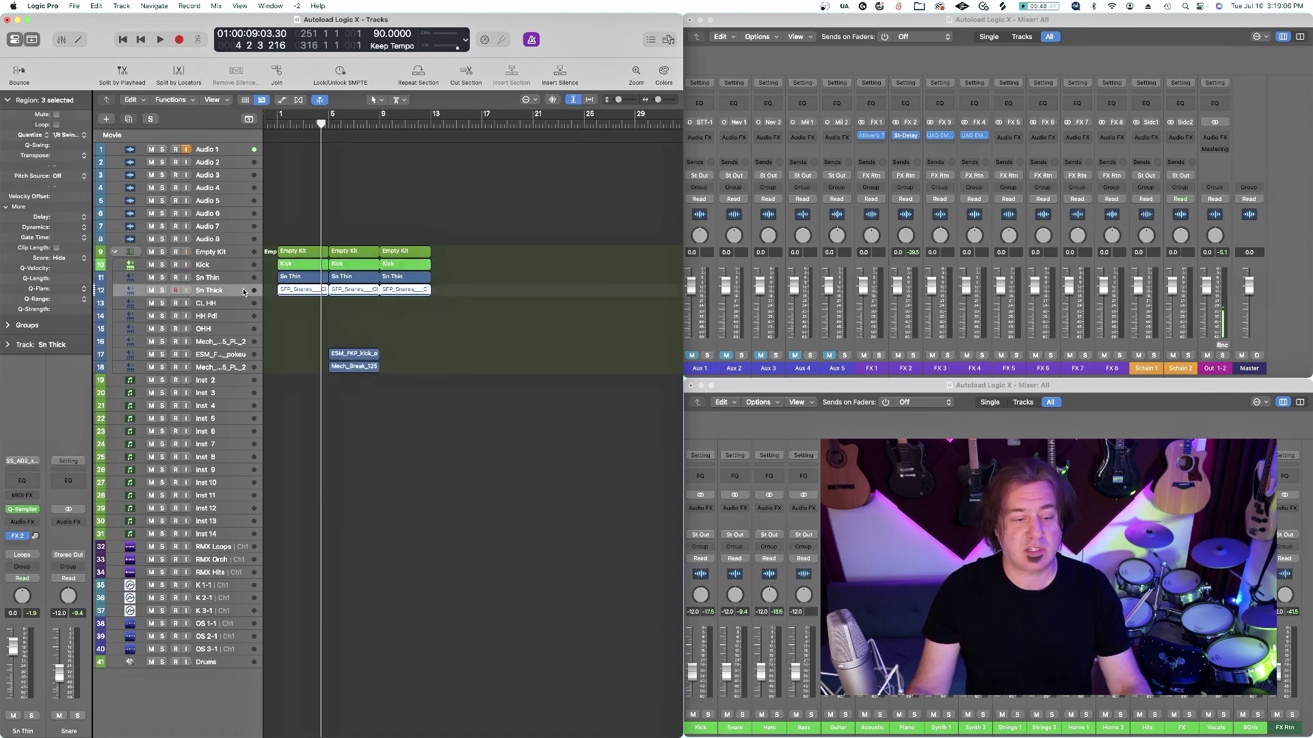
{"action": "right_click", "coordinate": [305, 290]}
{"action": "left_click", "coordinate": [322, 295]}
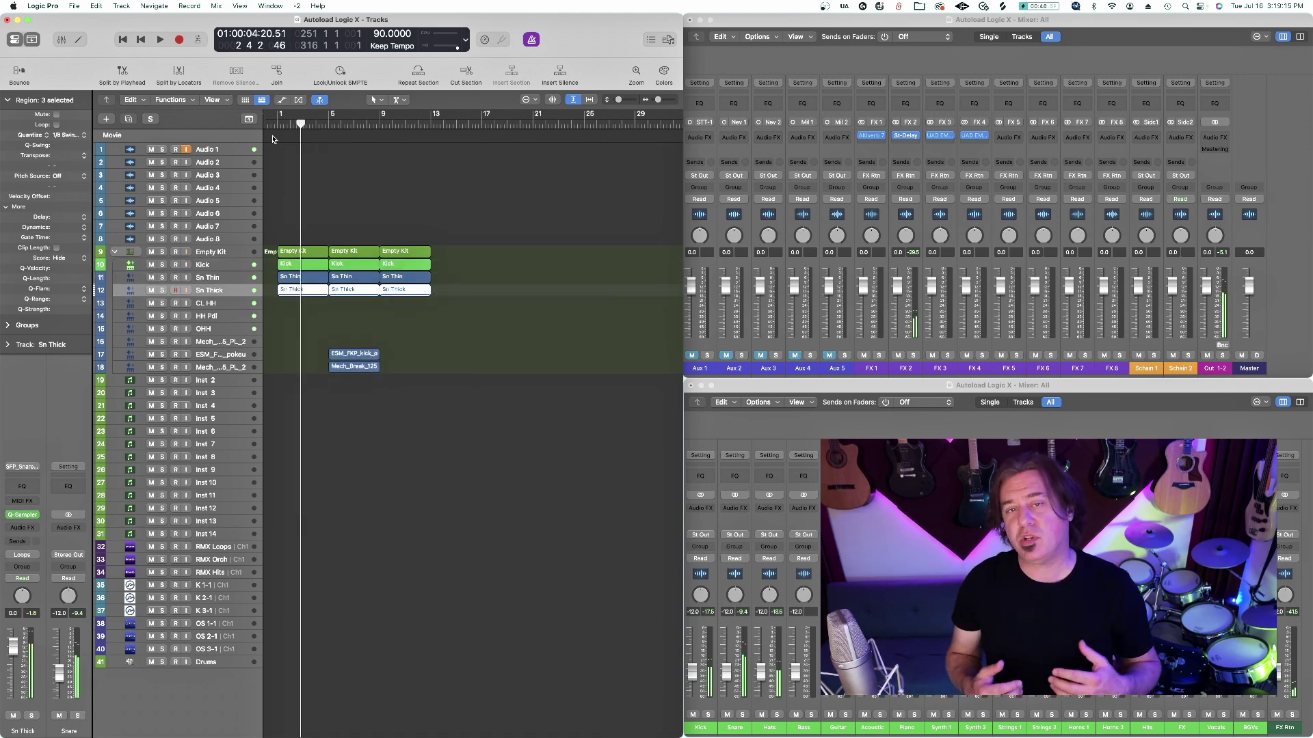